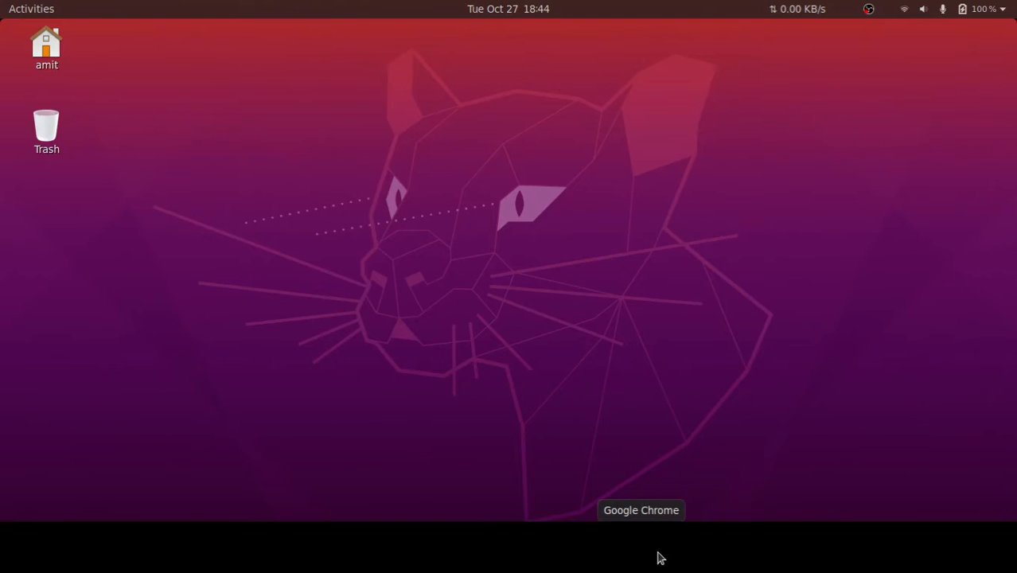
Open Google Chrome and search the web for "intellij idea download"
left_click(659, 558)
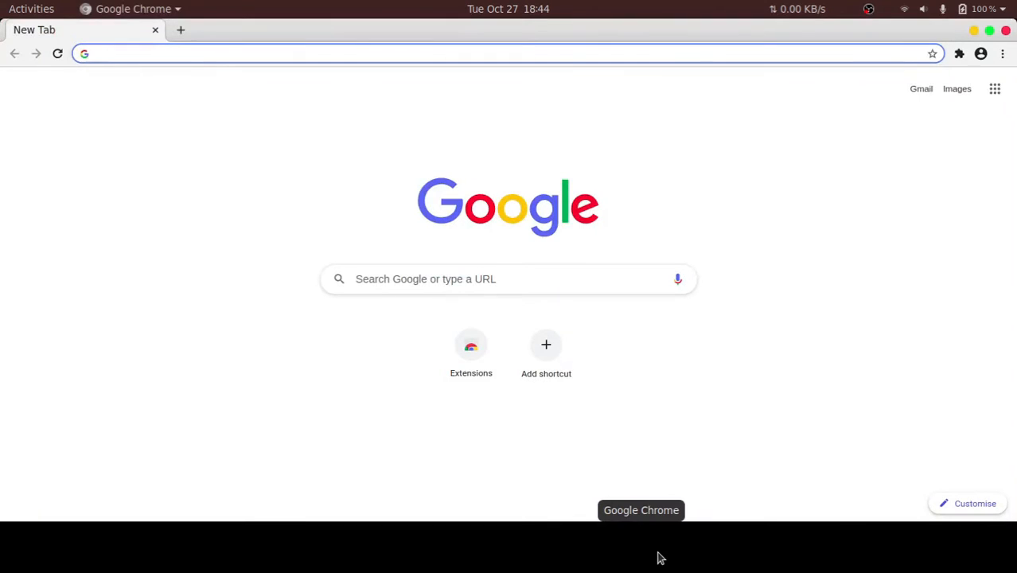
left_click(974, 31)
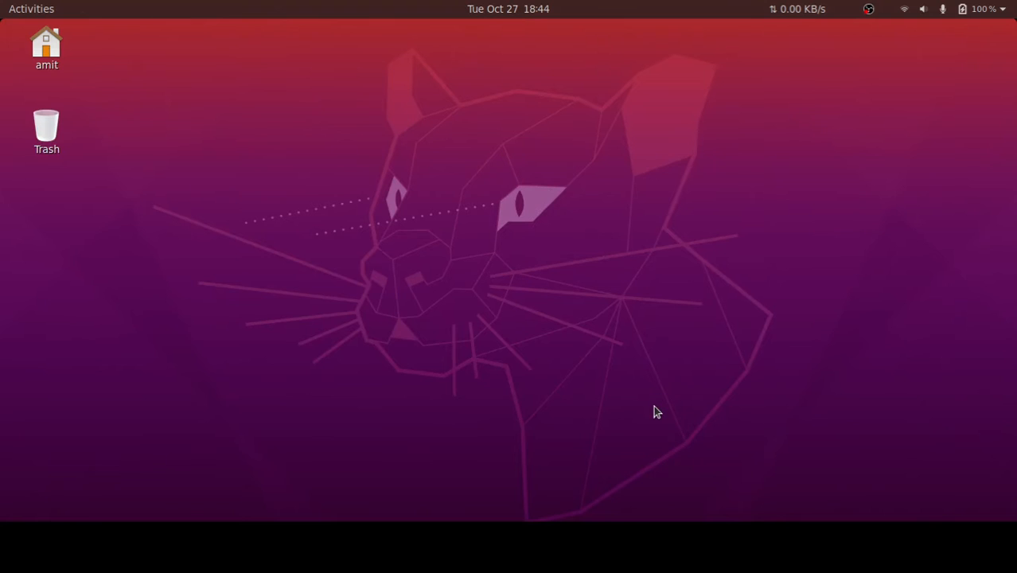
left_click(647, 546)
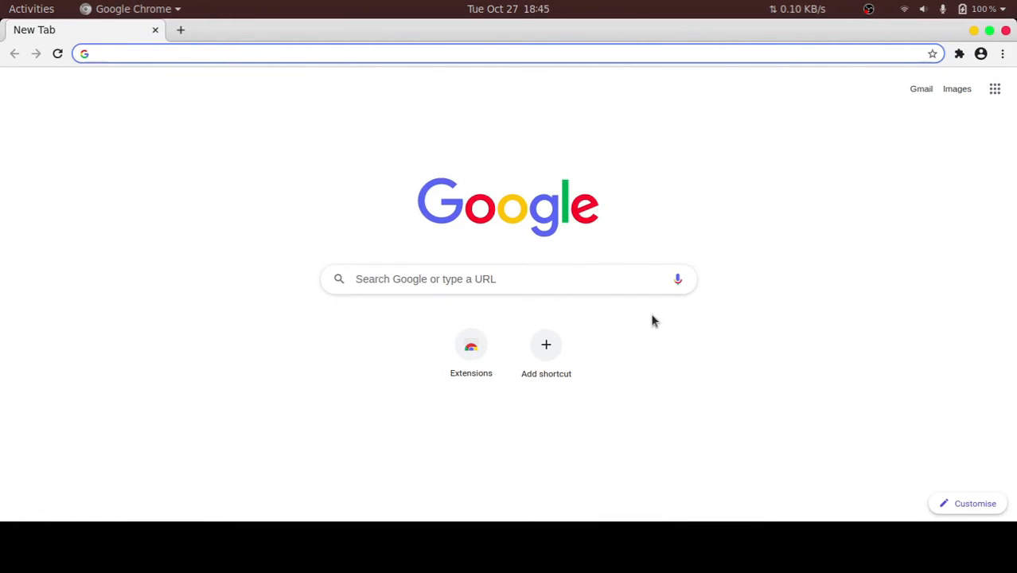
type("intellij idea")
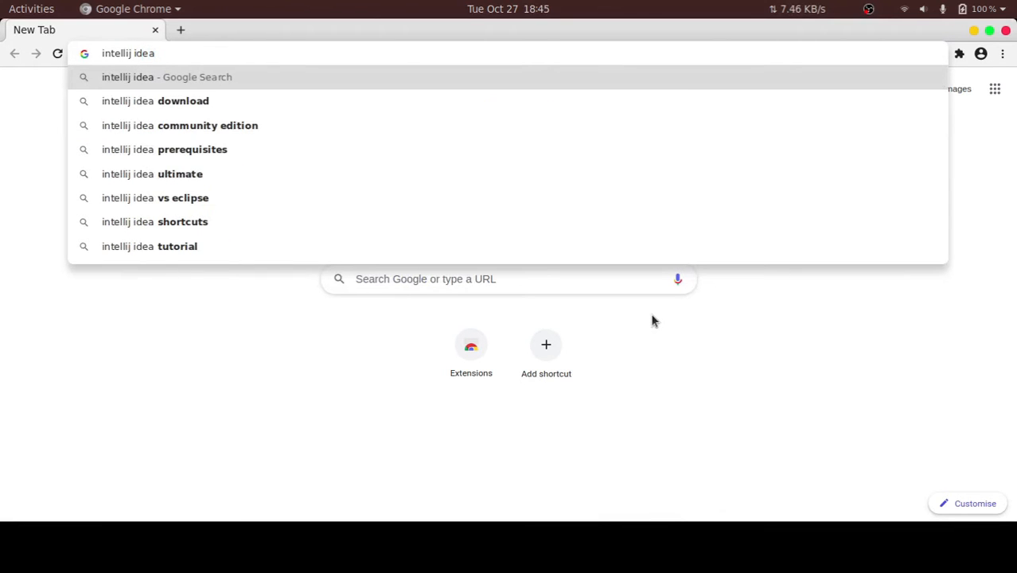
key("Down")
key("Return")
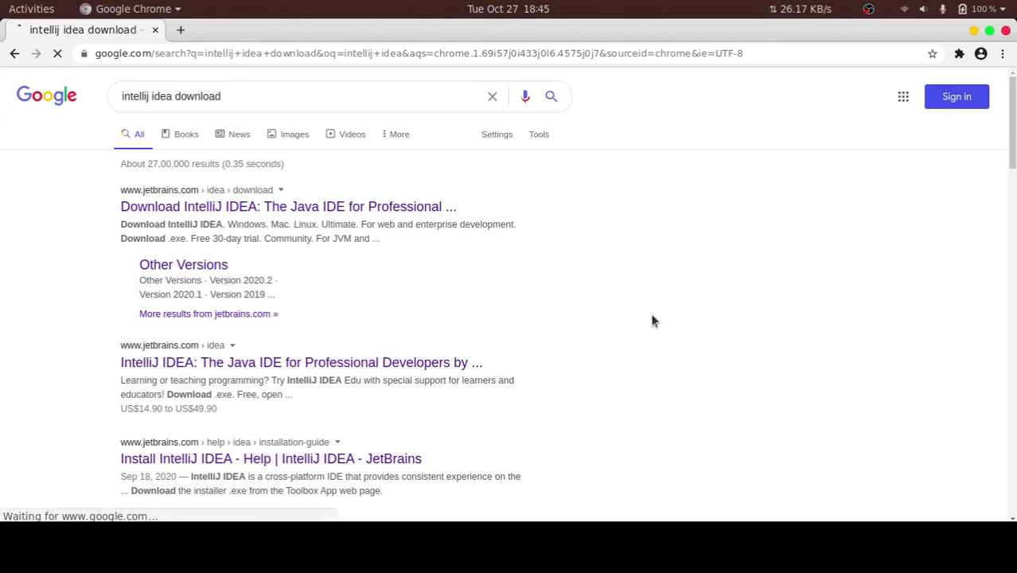
Open the JetBrains IntelliJ IDEA download page from the search results in a new tab and show its download options
middle_click(291, 208)
left_click(199, 30)
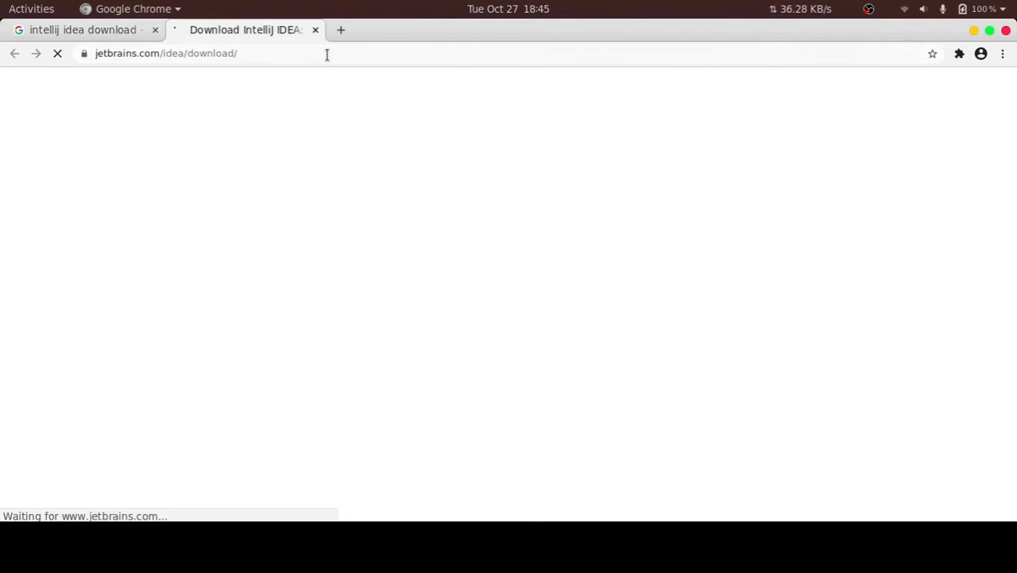
scroll(472, 253, "down", 1)
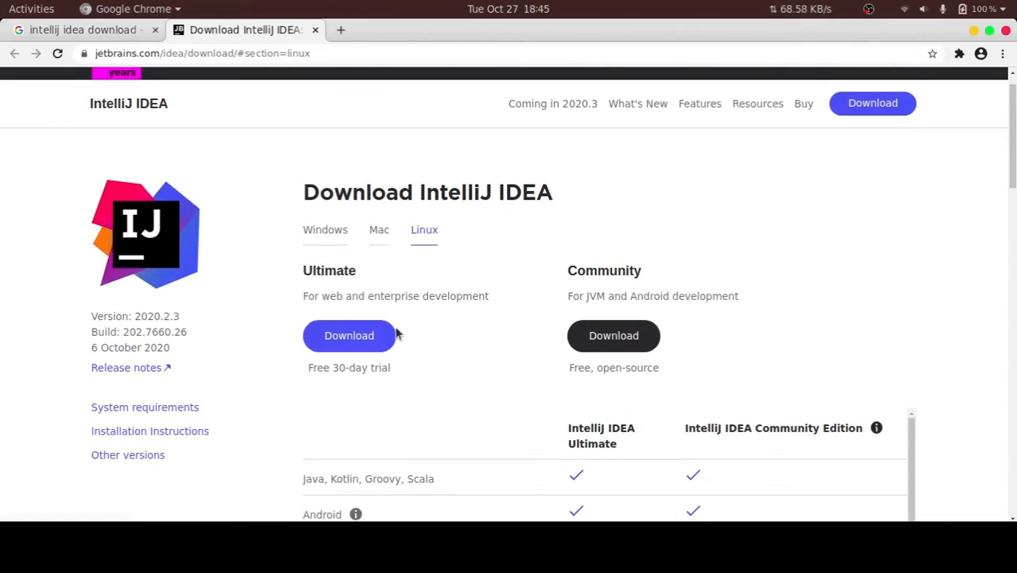
Review the Ultimate and Community editions and the Windows, Mac and Linux download options
left_click_drag(301, 271, 436, 273)
left_click_drag(563, 270, 697, 260)
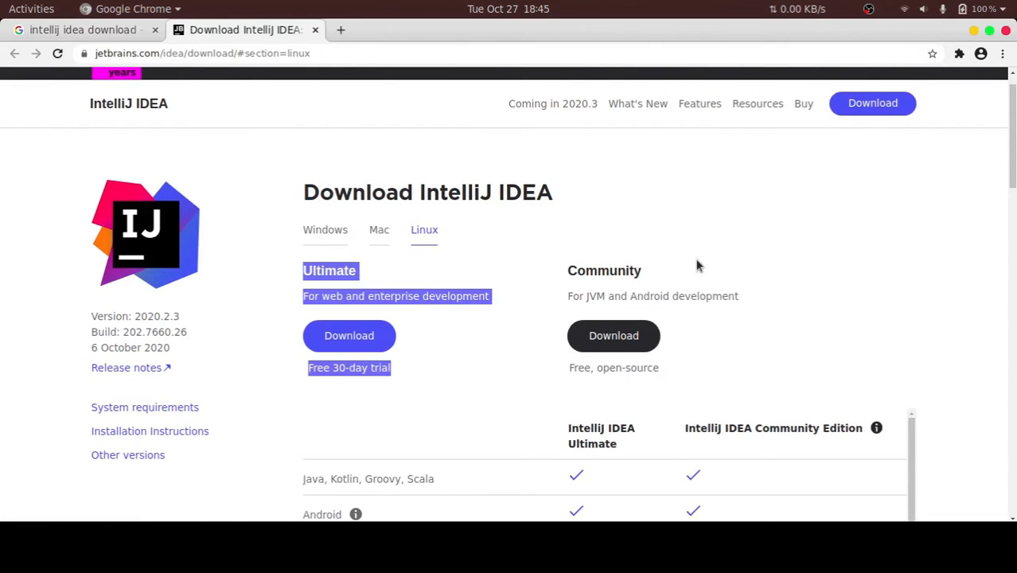
left_click(645, 251)
left_click(326, 235)
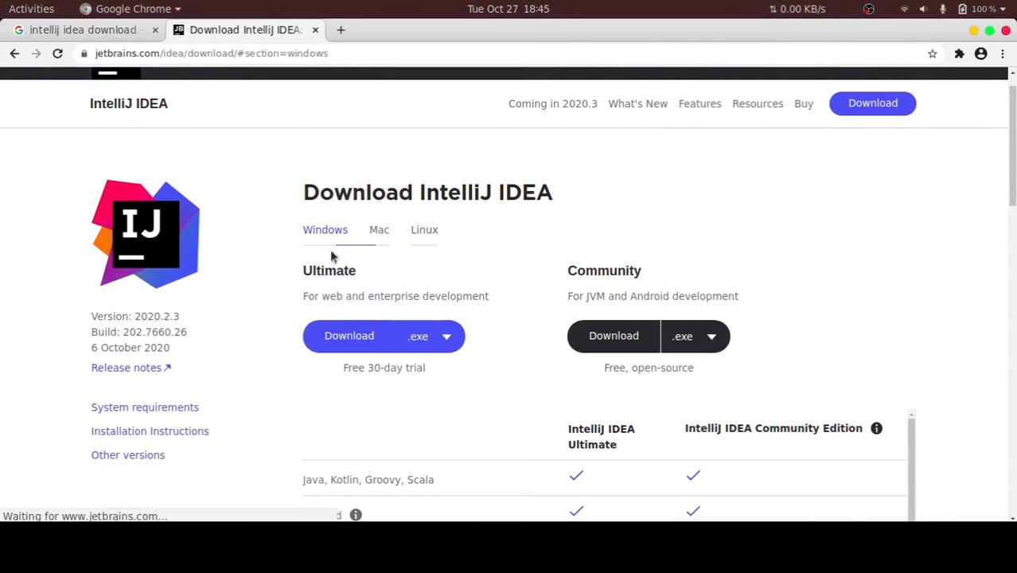
left_click(378, 234)
left_click(420, 237)
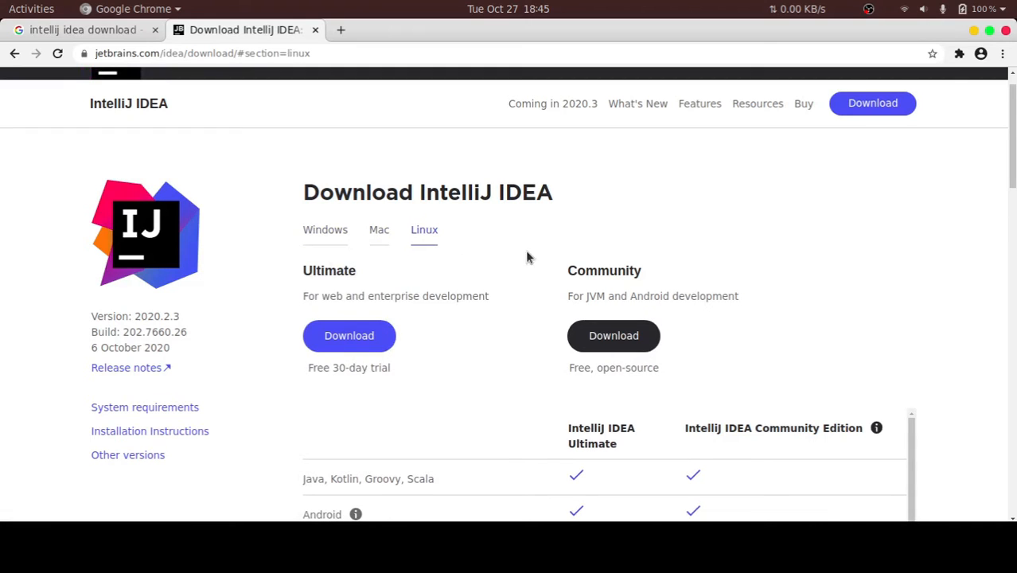
Start downloading the IntelliJ IDEA Community edition for Linux and open the browser's downloads list
left_click_drag(565, 270, 689, 280)
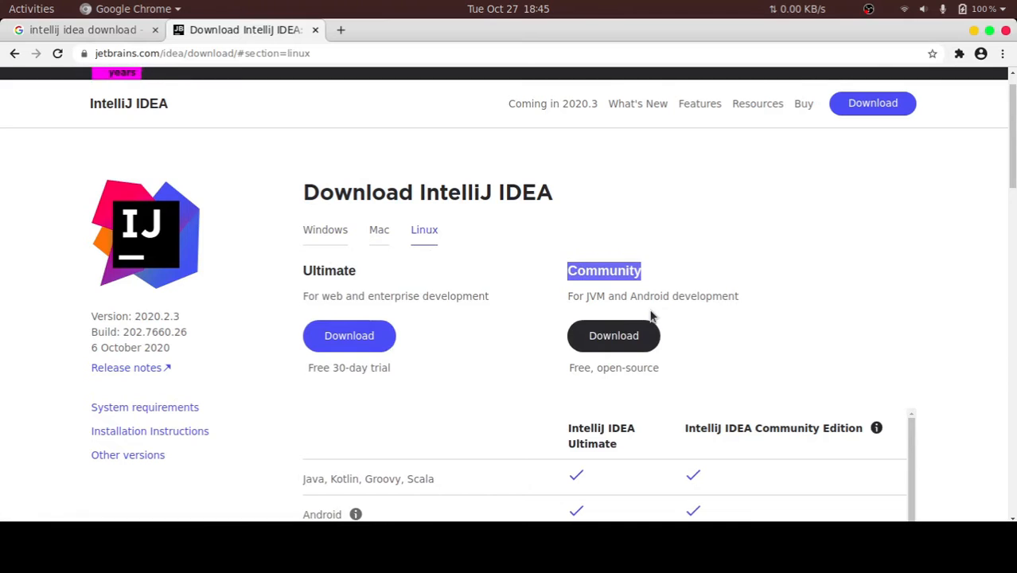
left_click(628, 338)
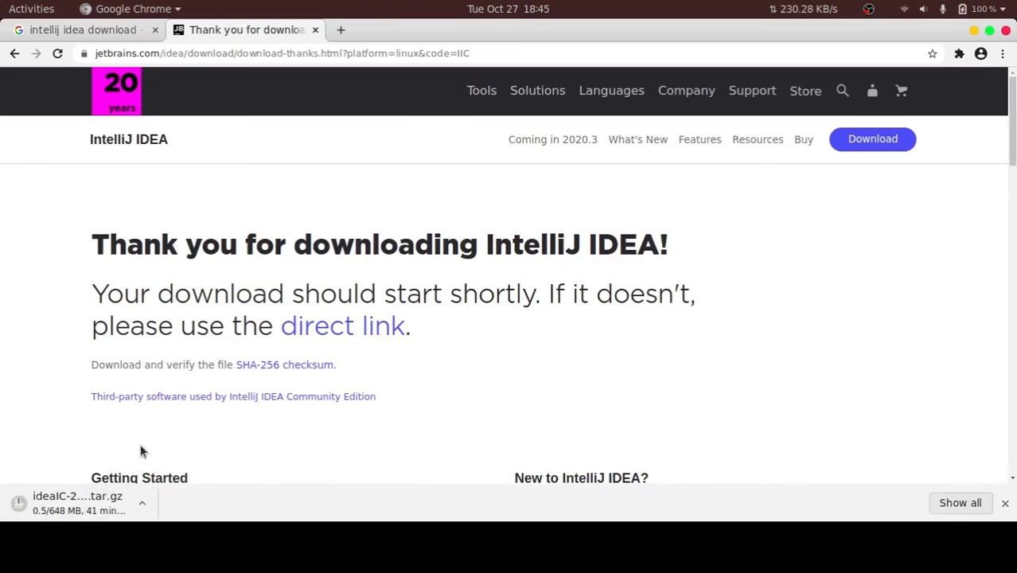
key("ctrl+j")
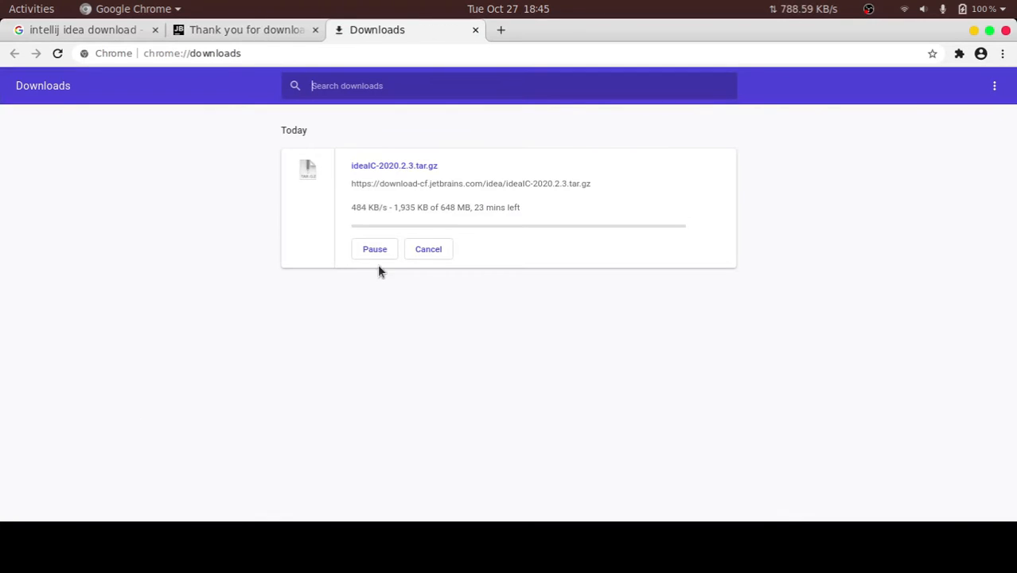
Cancel the ideaIC-2020.2.3.tar.gz download and remove its entry from the downloads list
left_click(427, 249)
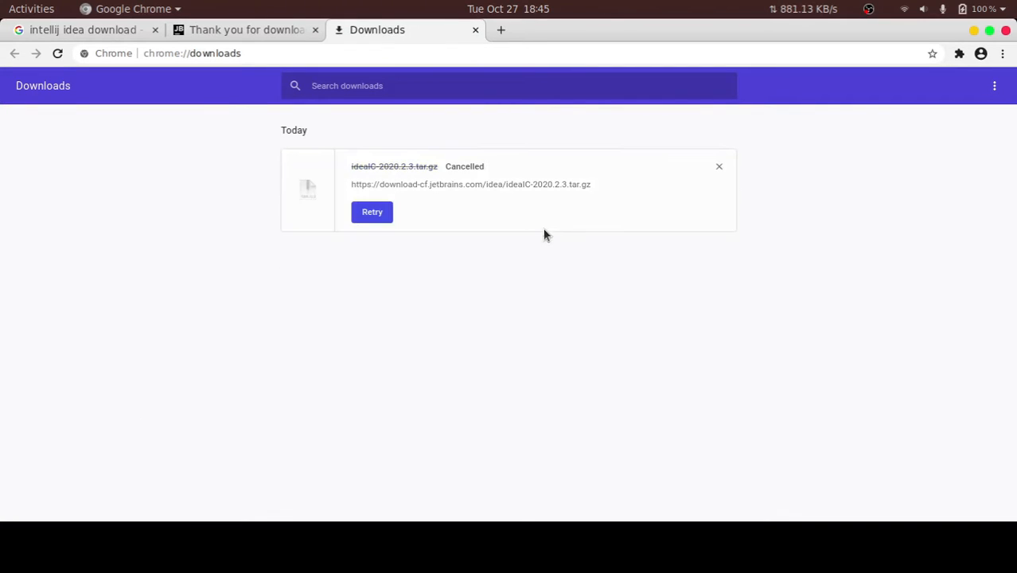
left_click(721, 171)
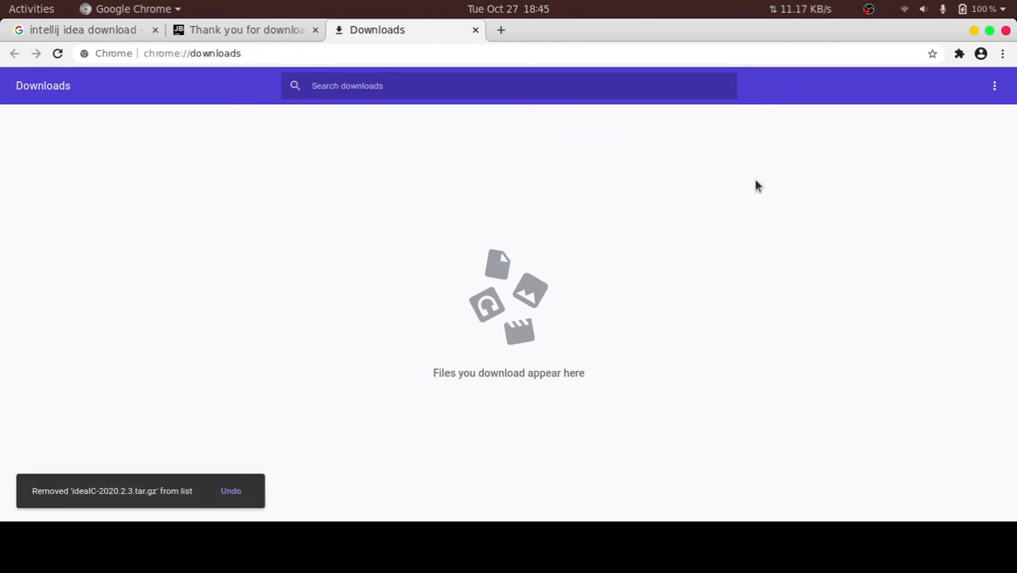
Switch to Files to check the idea folder for the IntelliJ archive and JDK package, and return to the browser
left_click(268, 35)
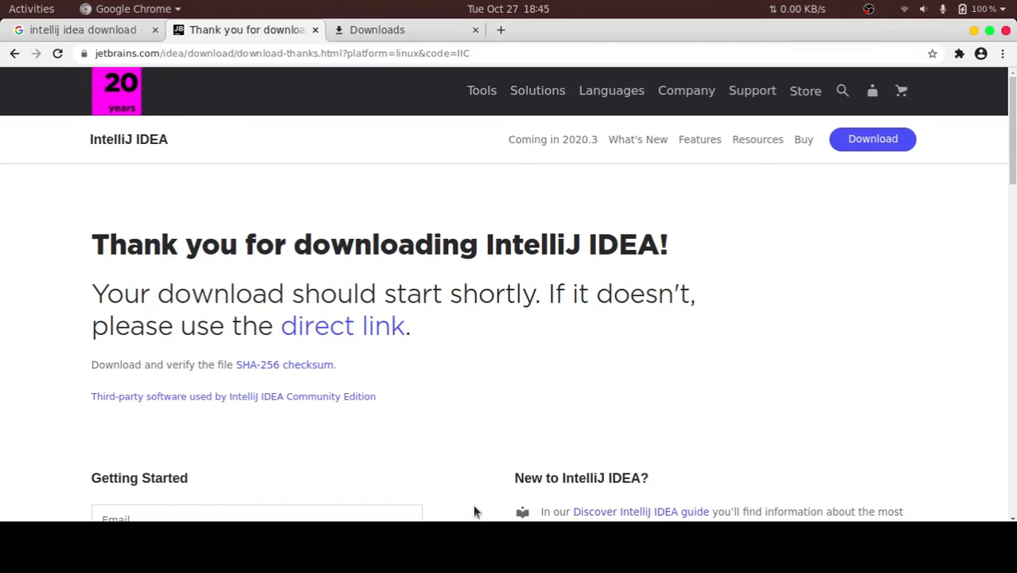
left_click(335, 555)
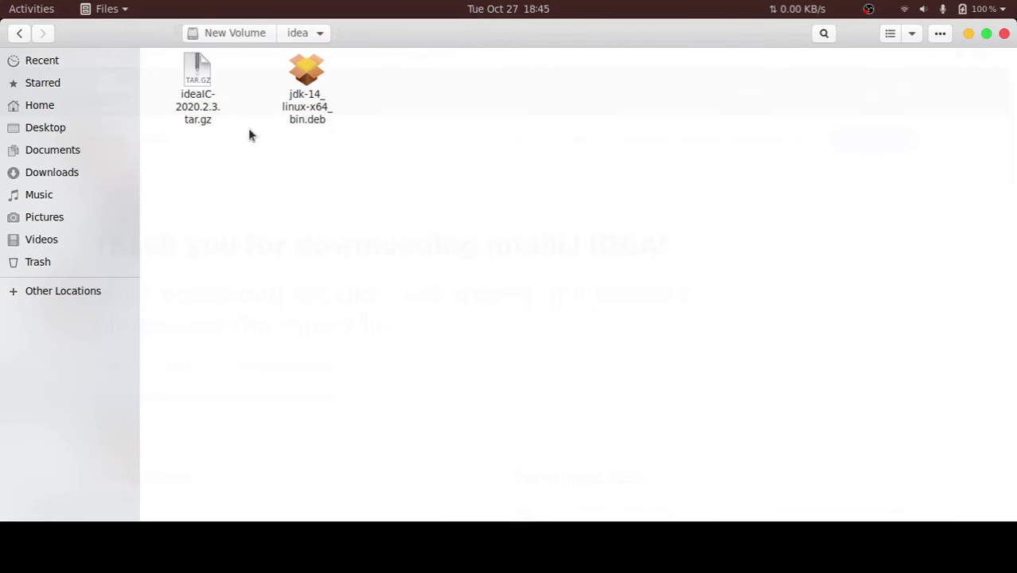
left_click(208, 102)
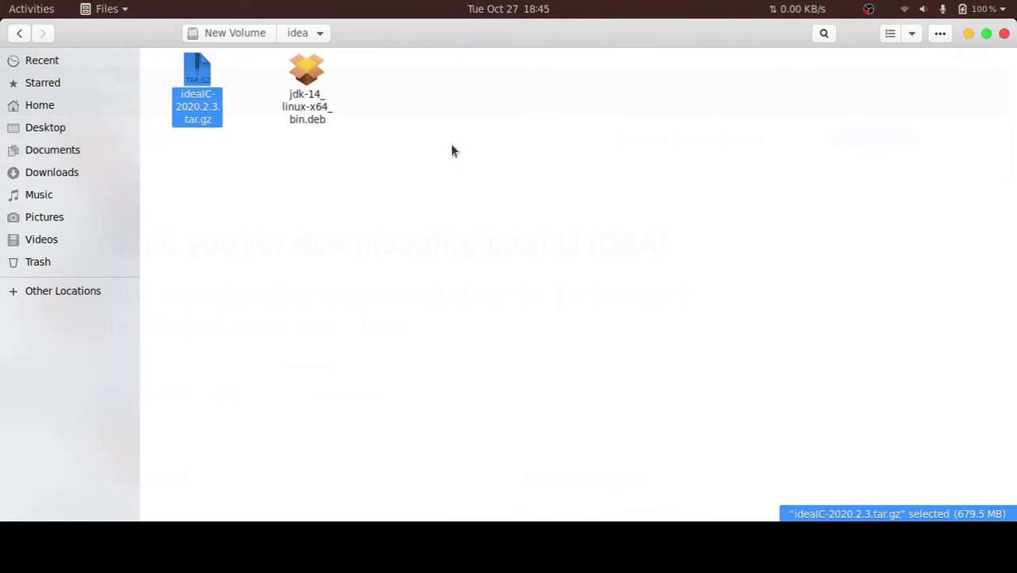
left_click_drag(297, 161, 341, 159)
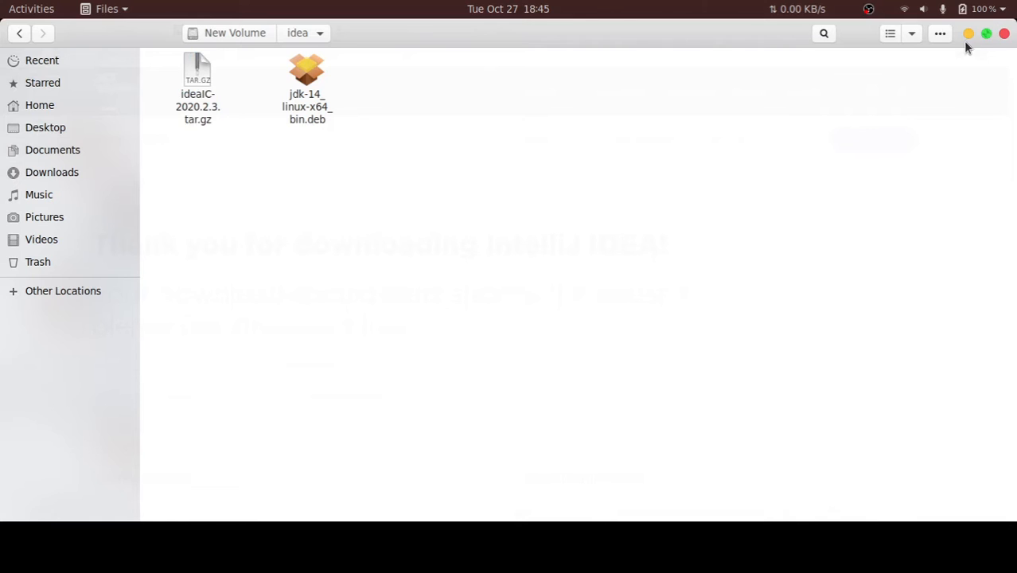
left_click(395, 38)
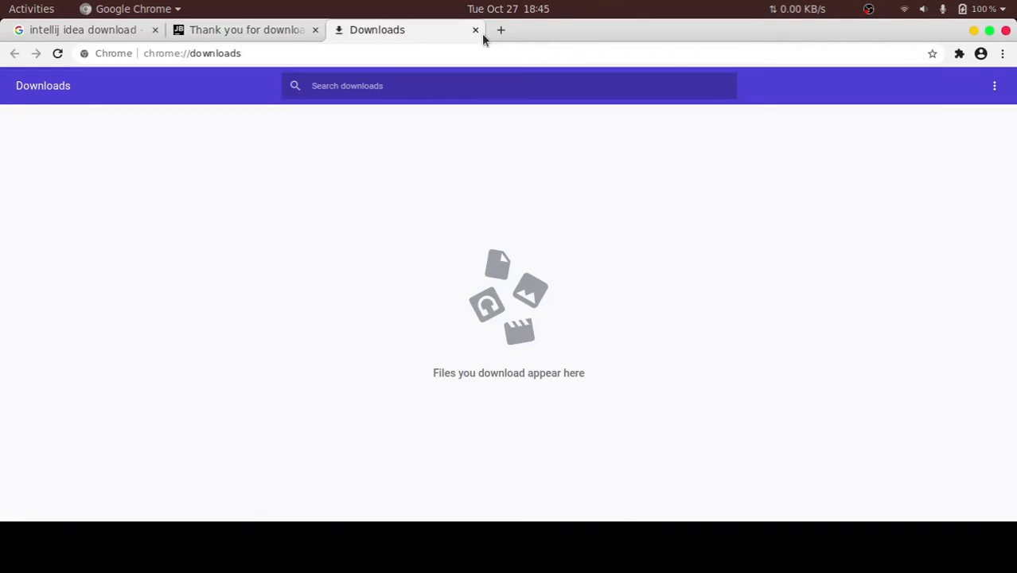
Search for "jdk for linux" in a new tab and open Oracle's Java SE Development Kit 8 downloads page
left_click(502, 31)
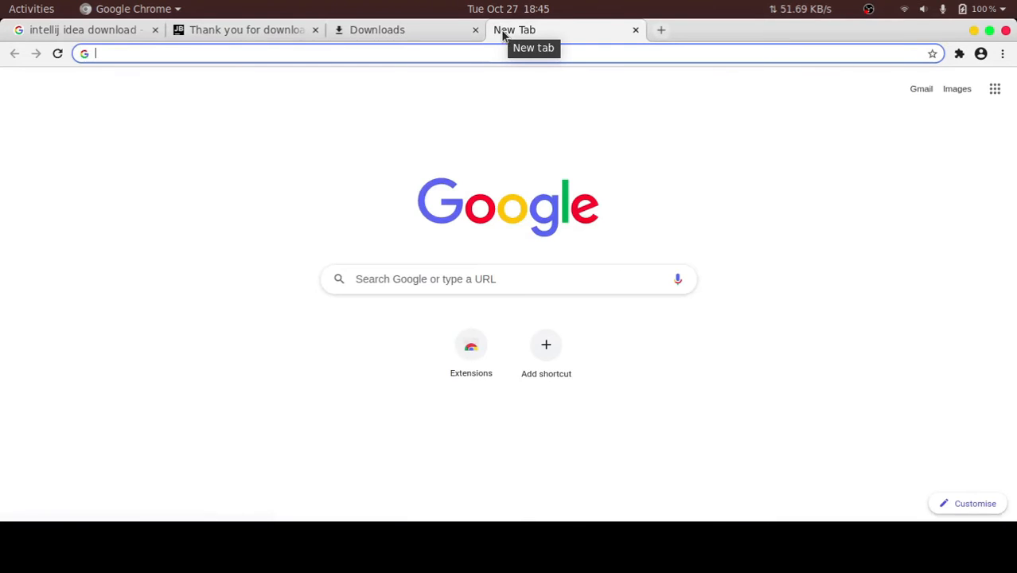
type("jdk f")
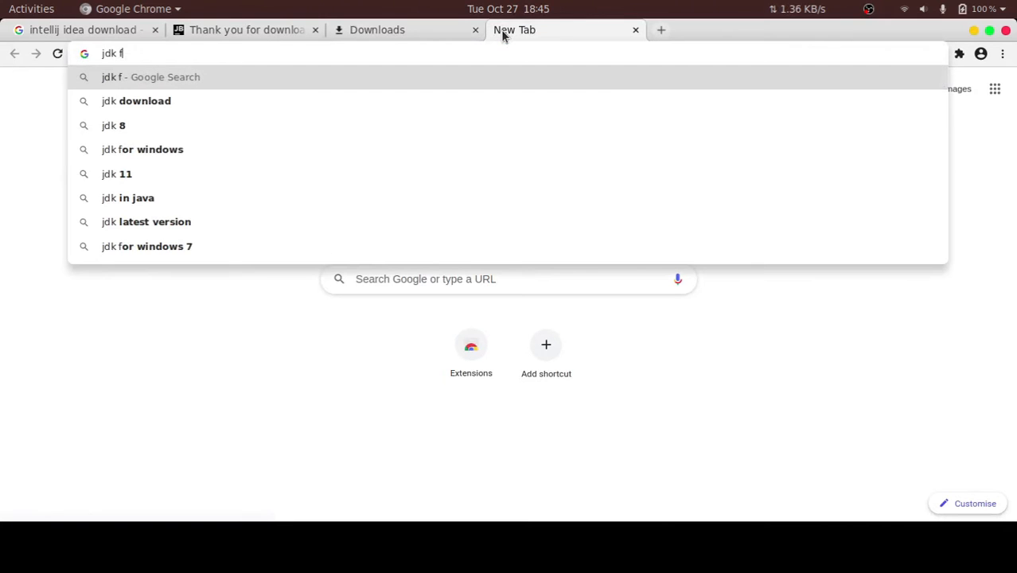
type("or linux")
key("Return")
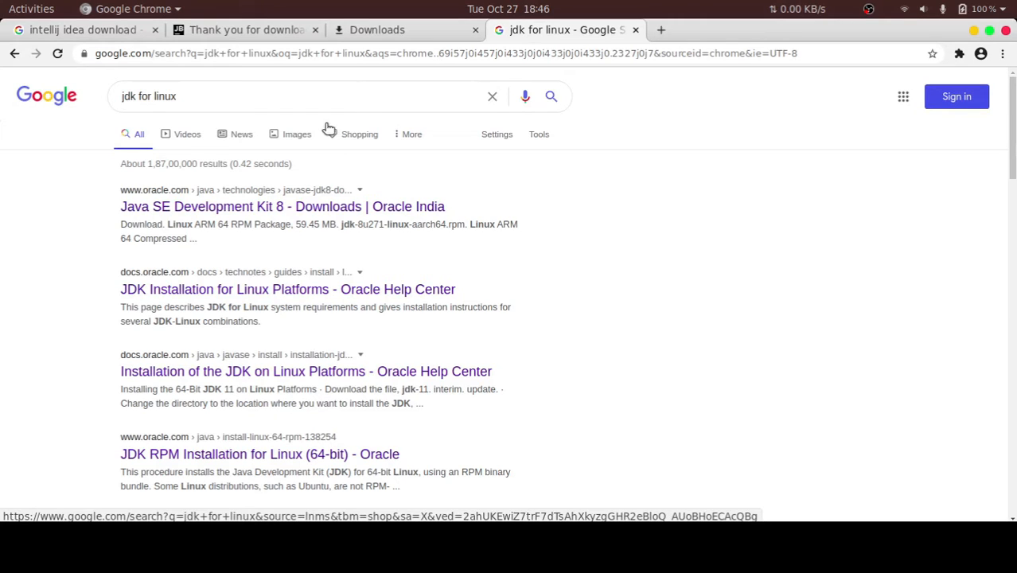
left_click(235, 211)
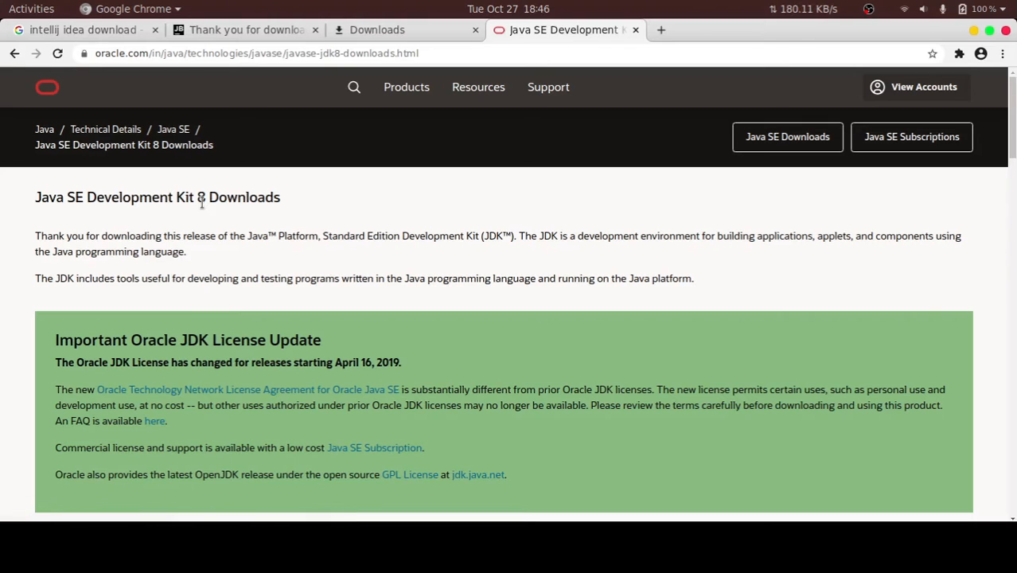
Examine the Java SE Development Kit 8 download tables for the available Linux packages
scroll(213, 242, "down", 10)
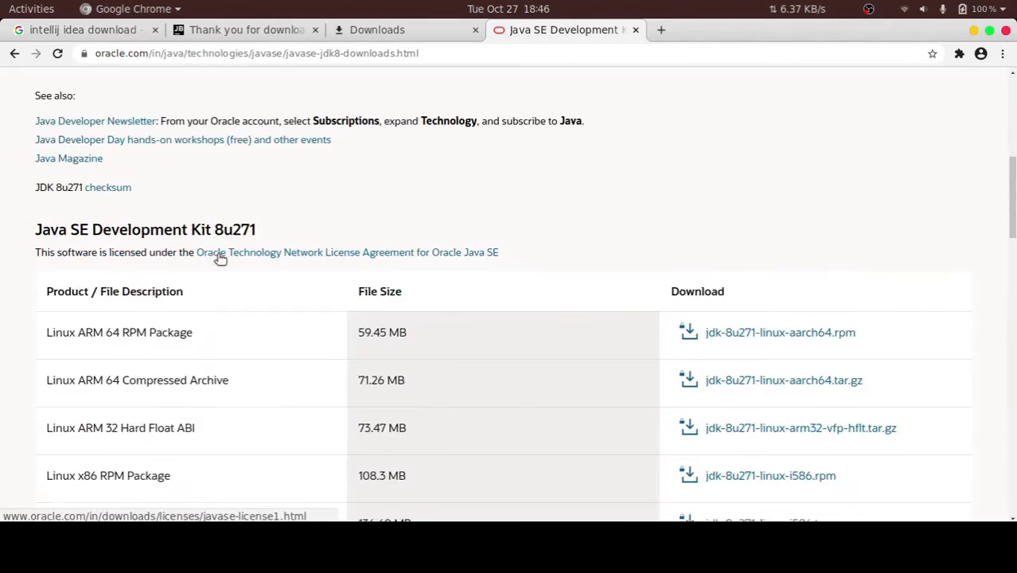
scroll(221, 255, "down", 3)
scroll(265, 283, "down", 3)
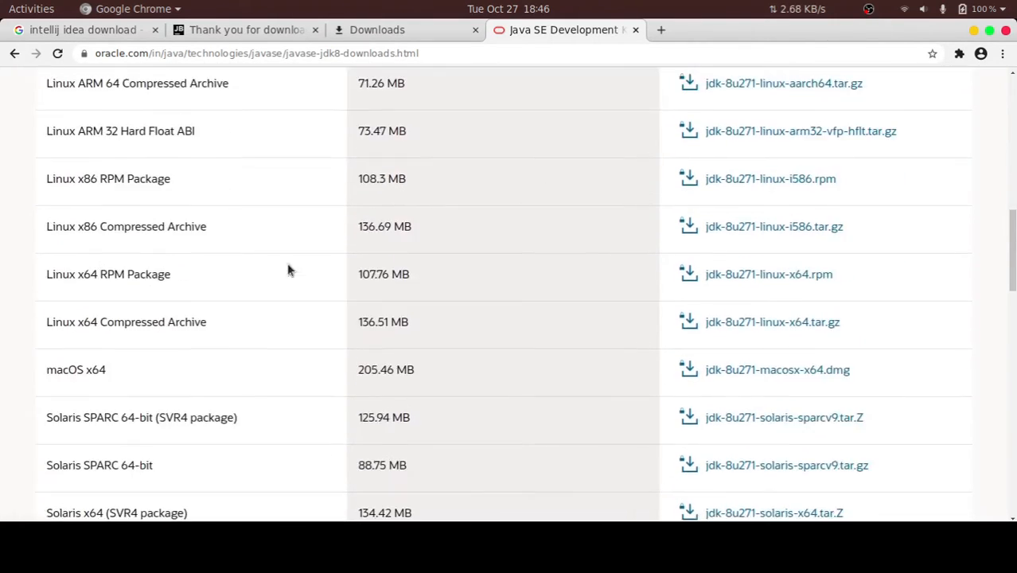
scroll(927, 254, "down", 5)
scroll(927, 258, "down", 12)
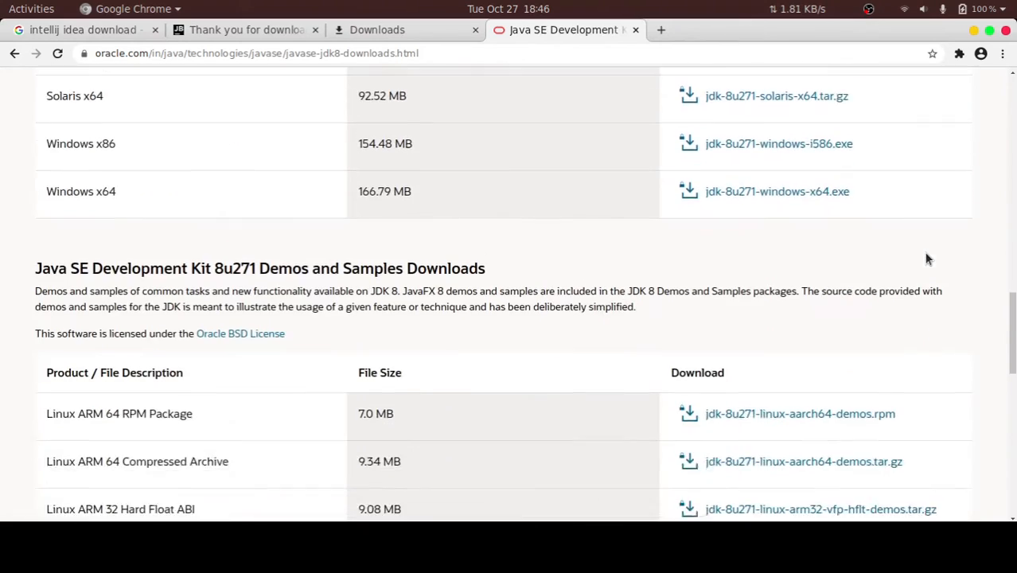
scroll(919, 262, "down", 10)
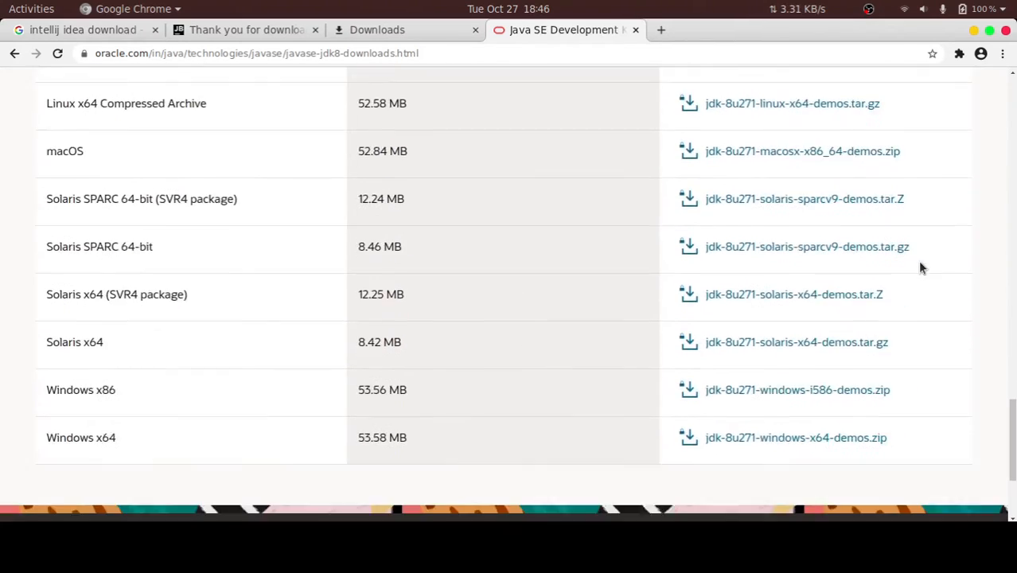
scroll(912, 256, "up", 7)
scroll(911, 256, "up", 8)
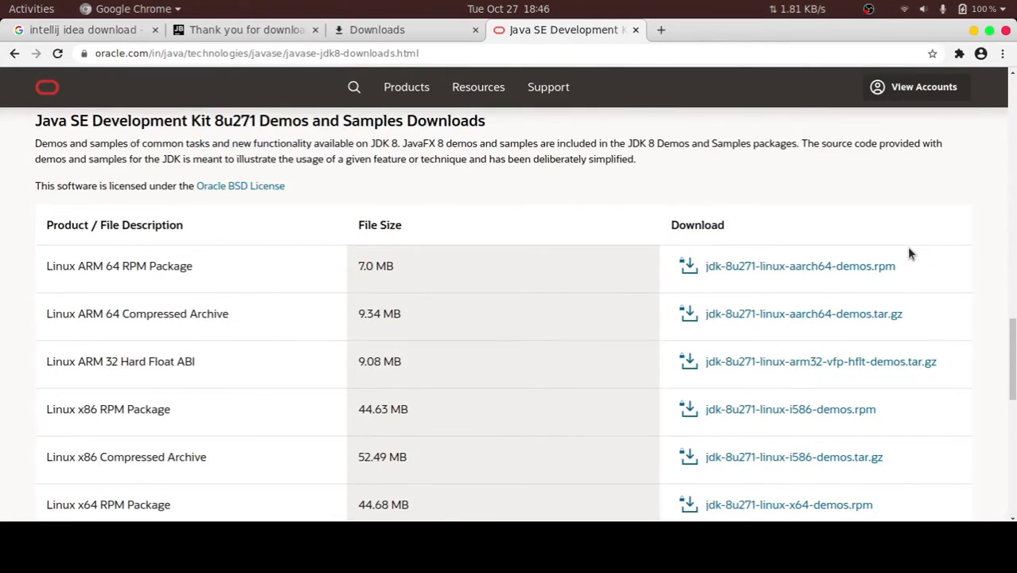
scroll(911, 253, "up", 10)
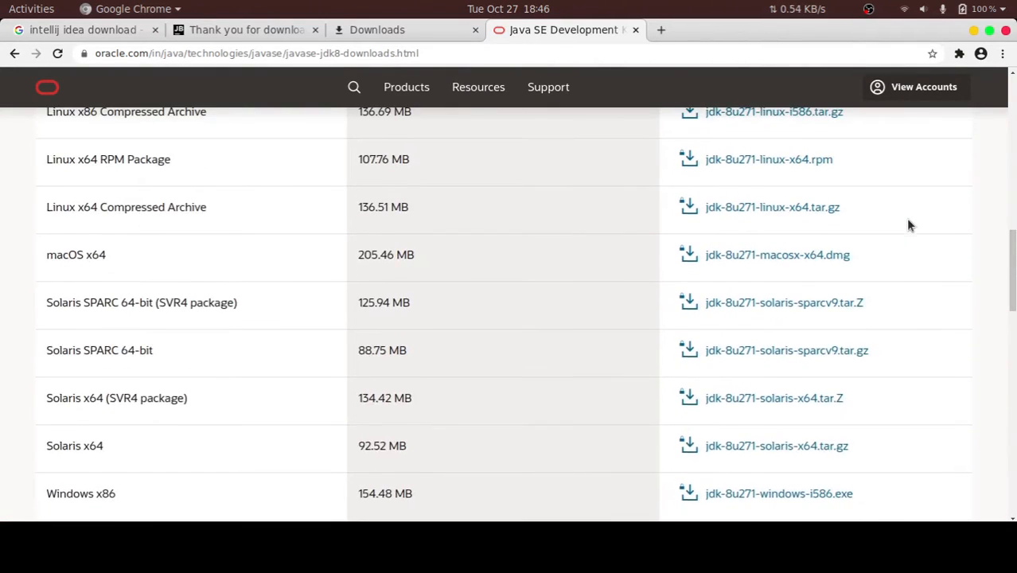
scroll(908, 225, "up", 4)
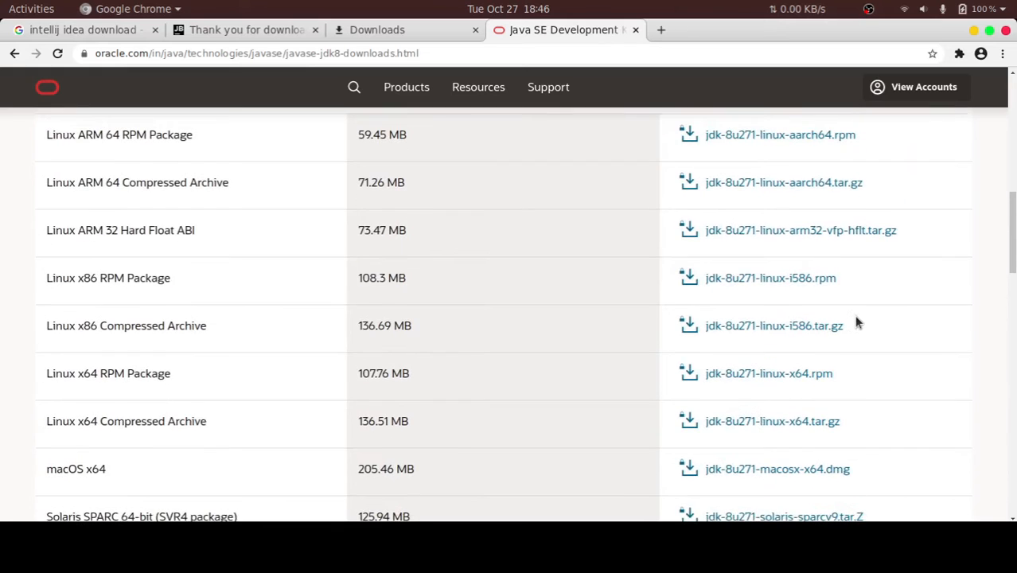
scroll(860, 303, "up", 12)
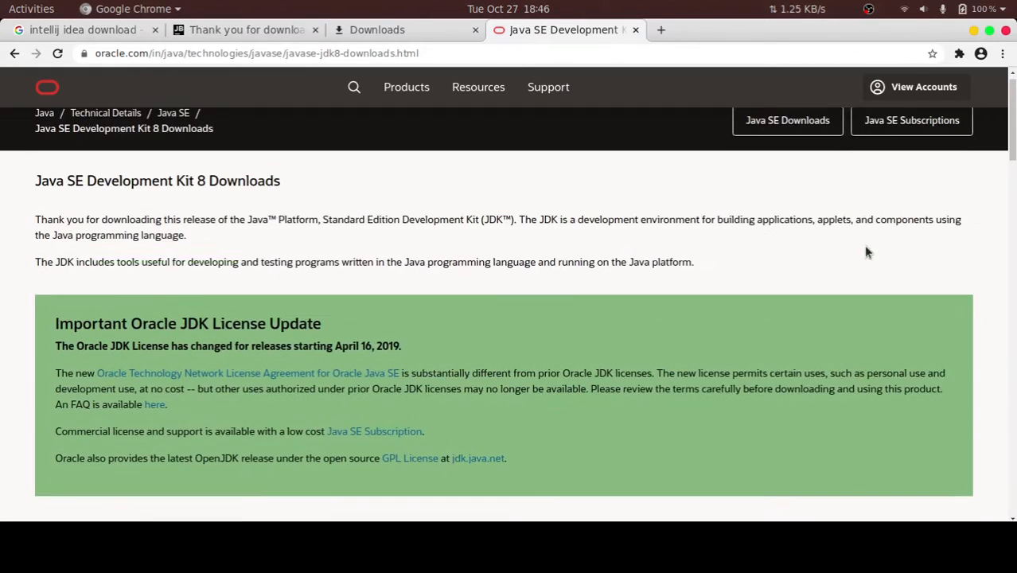
scroll(866, 247, "up", 1)
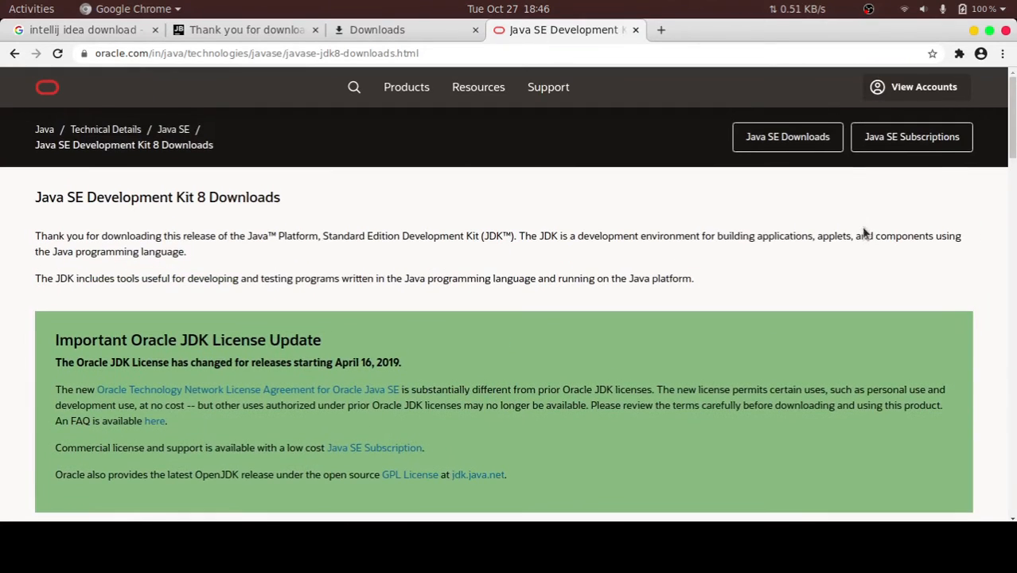
Search the web for "jdk 14 deb" in a new tab
left_click(662, 32)
type("jdk 14 deb")
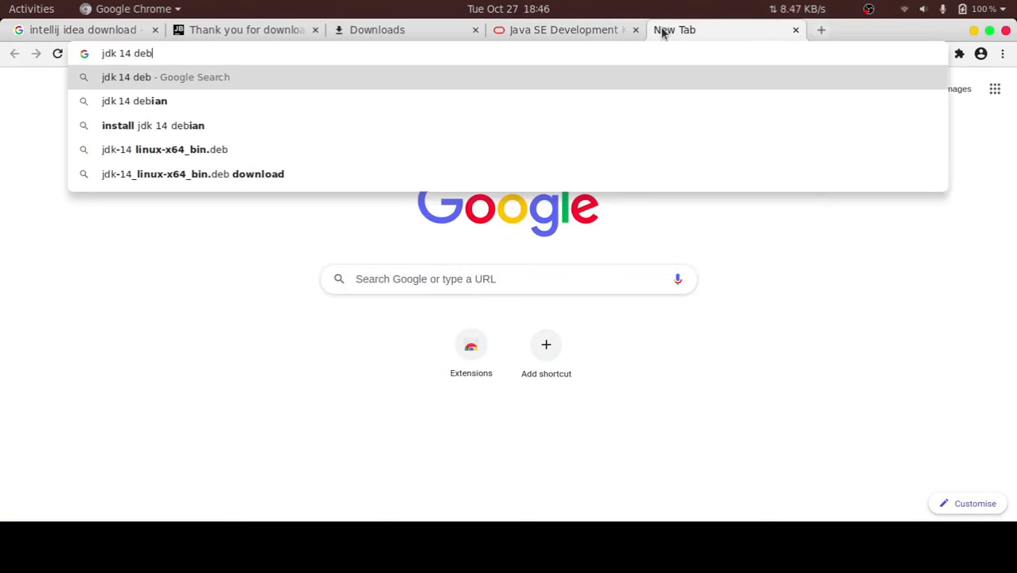
key("Return")
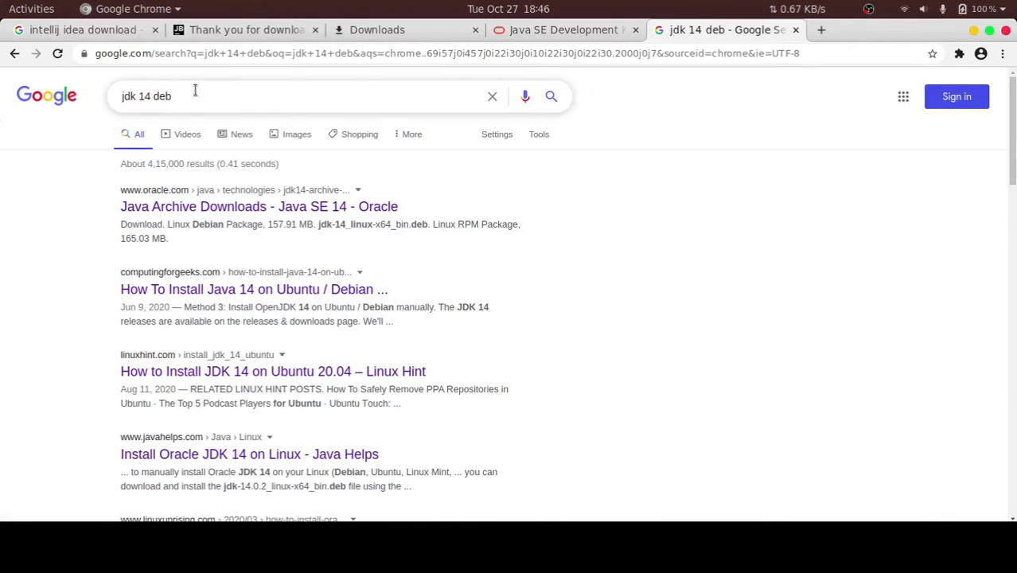
Open Oracle's Java SE 14 Archive Downloads page and locate the Linux Debian Package under Java SE Development Kit 14.0.2
left_click_drag(188, 92, 90, 109)
left_click(299, 208)
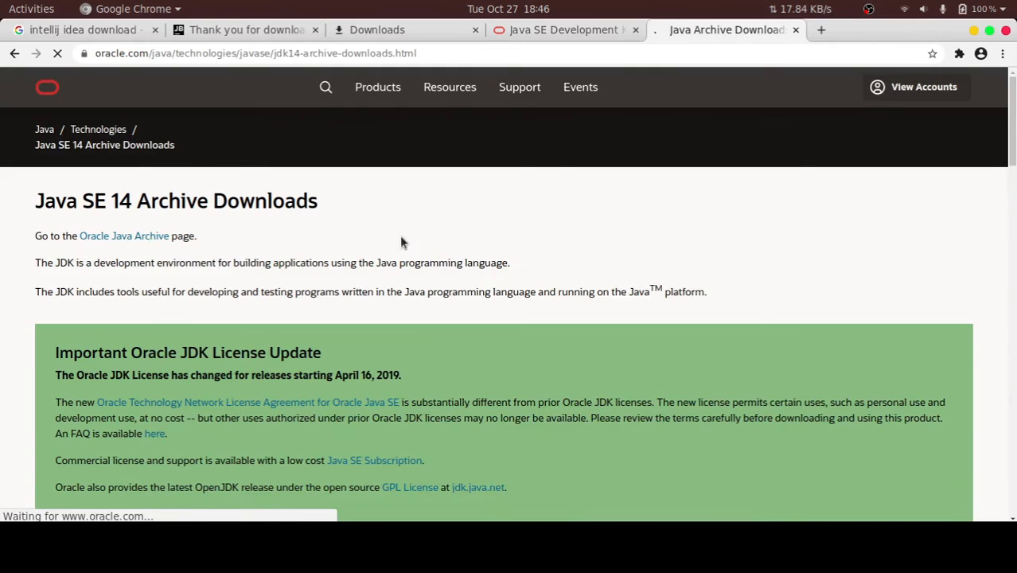
scroll(414, 242, "down", 5)
scroll(424, 249, "down", 5)
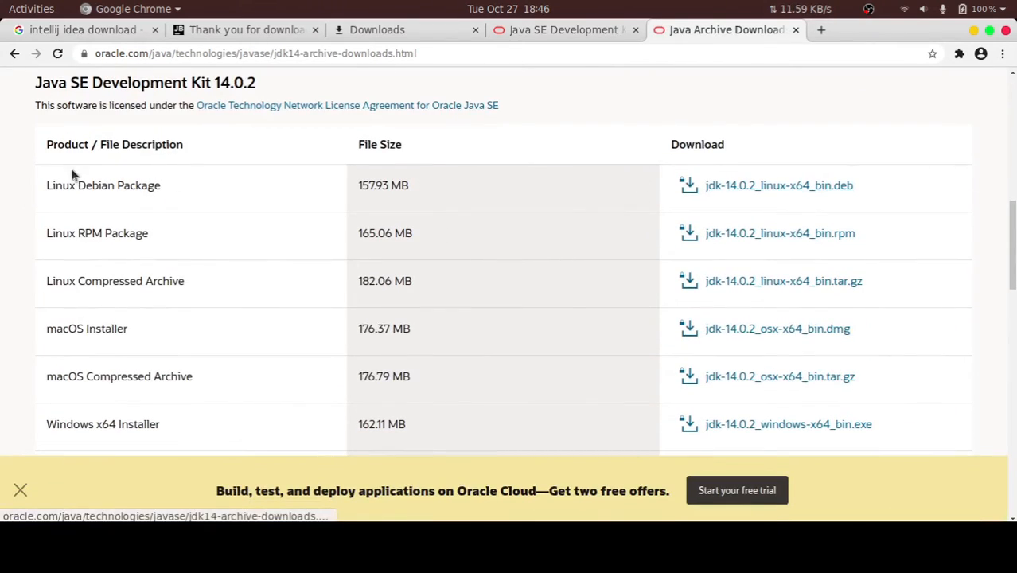
left_click_drag(21, 188, 291, 203)
left_click(401, 193)
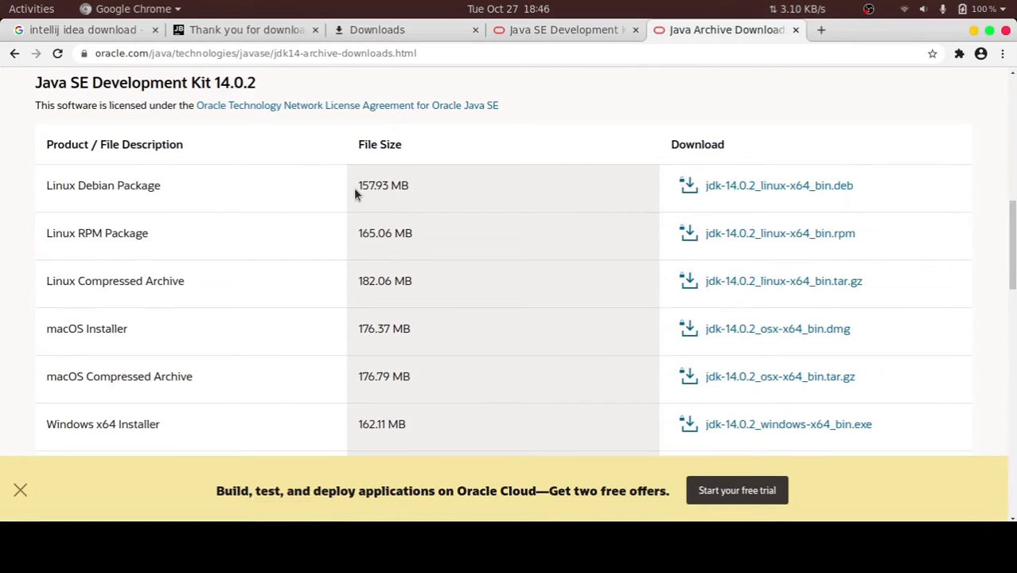
left_click(847, 225)
left_click_drag(675, 189, 881, 199)
left_click(896, 196)
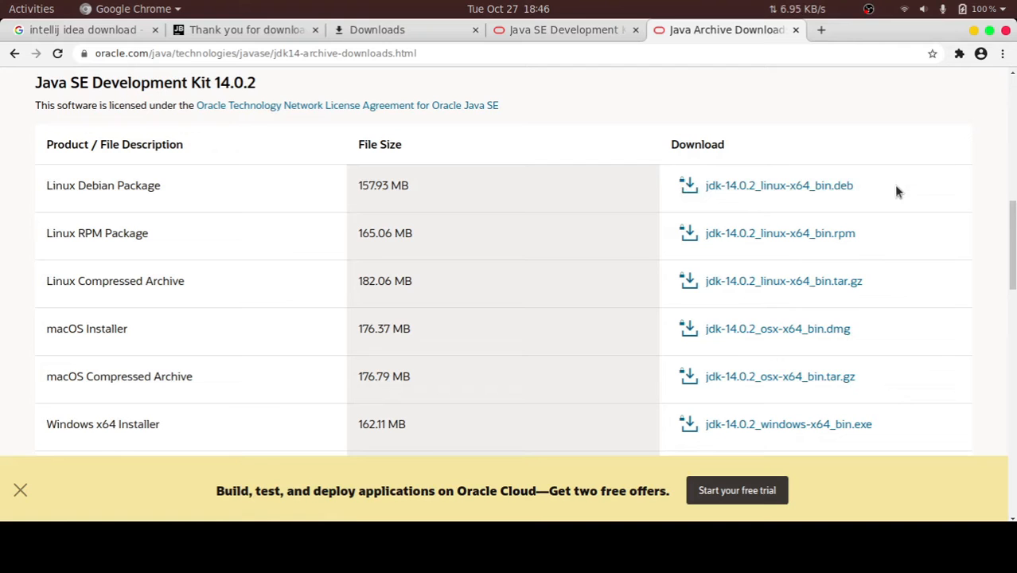
Request the jdk-14.0.2_linux-x64_bin.deb download, accepting the Oracle licence agreement, and close the Oracle login tab
left_click(824, 185)
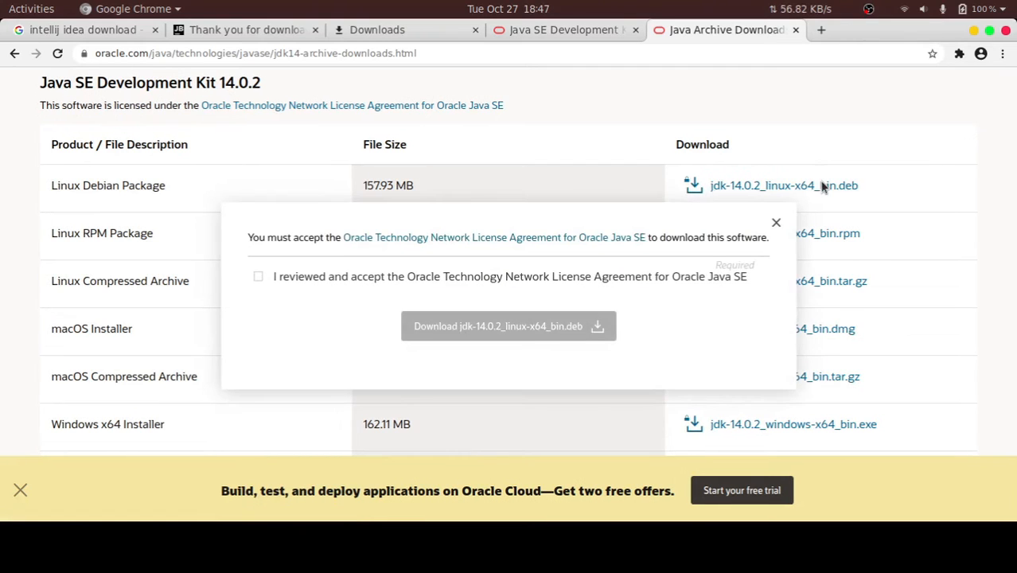
left_click(257, 277)
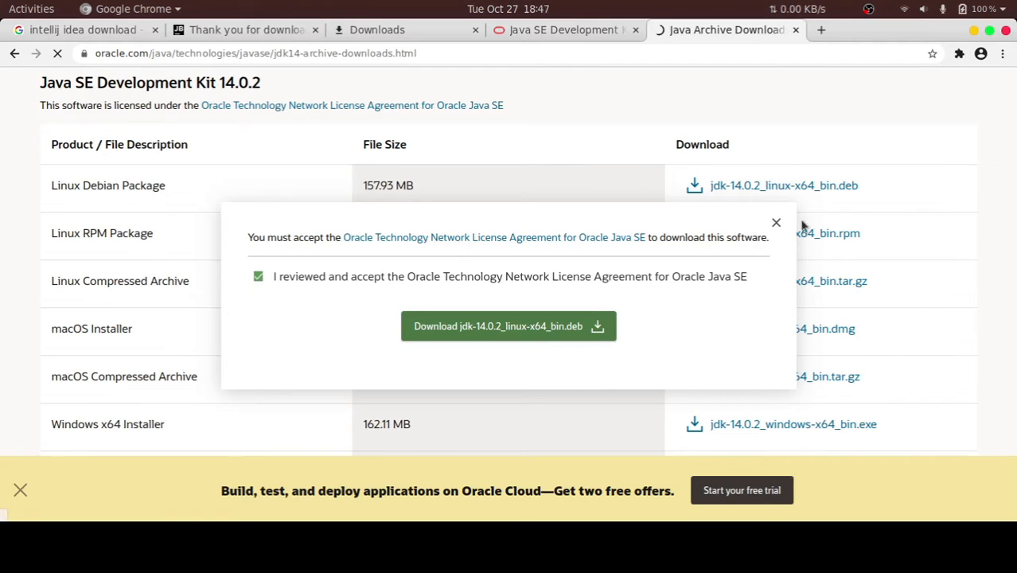
left_click(778, 224)
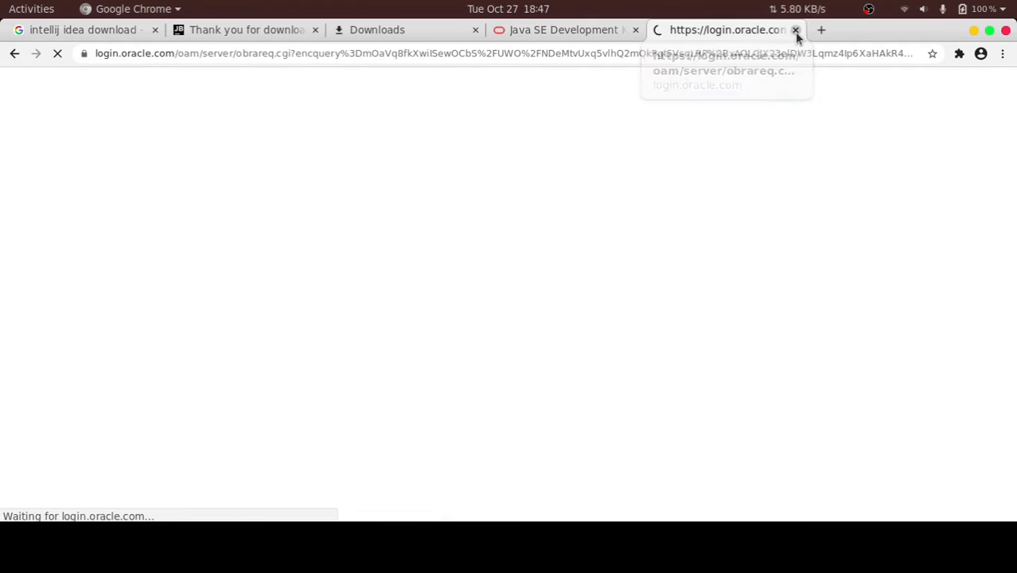
left_click(795, 30)
Switch to Files to check the jdk-14_linux-x64_bin.deb package in the idea folder, and minimise the Files and browser windows
left_click(334, 540)
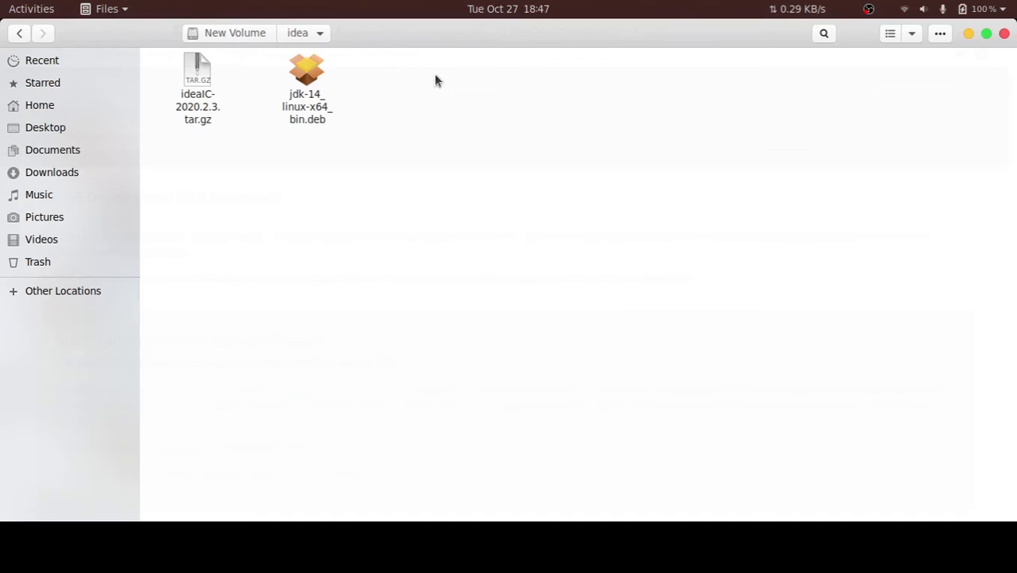
left_click(322, 107)
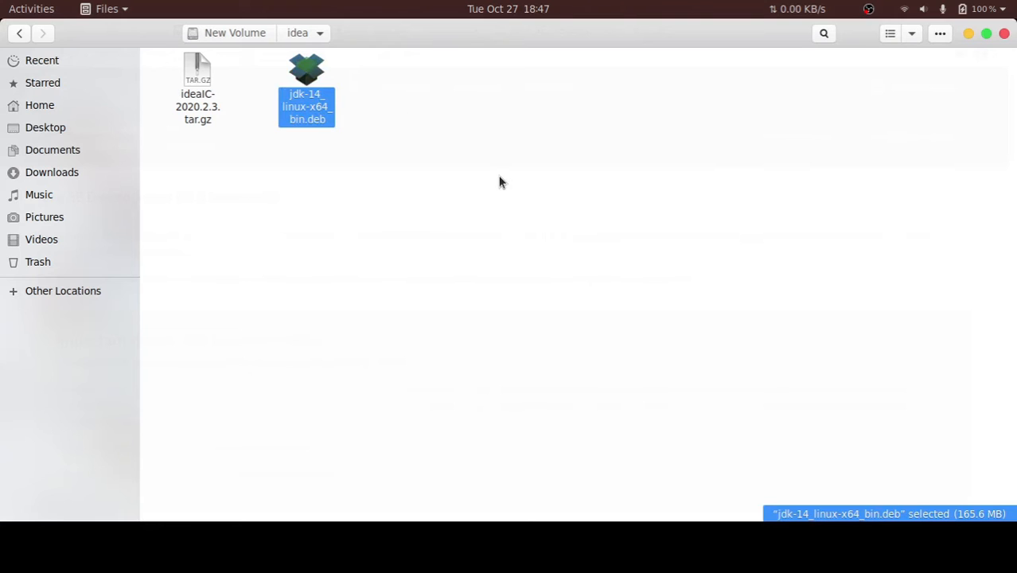
left_click(967, 35)
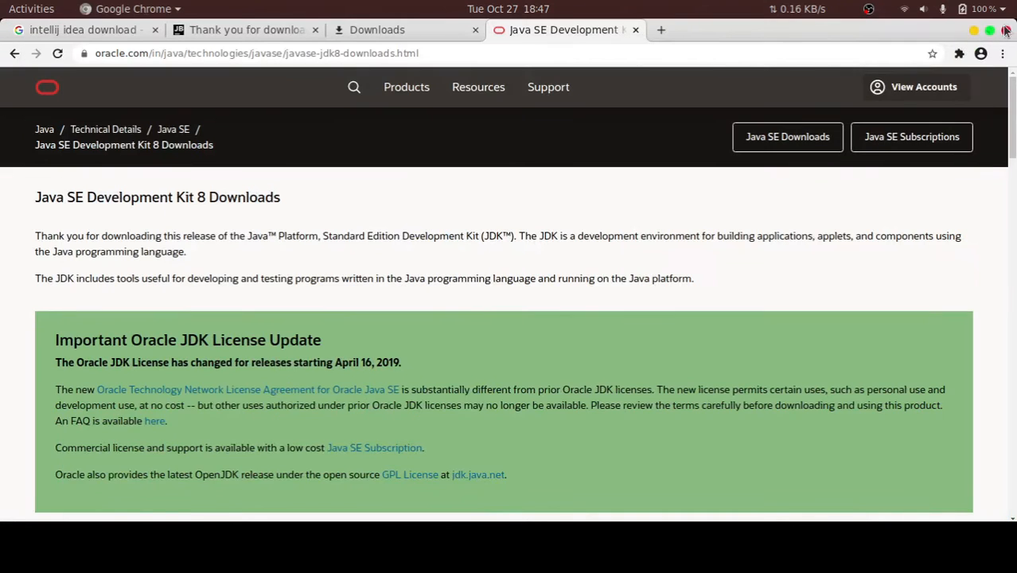
left_click(972, 35)
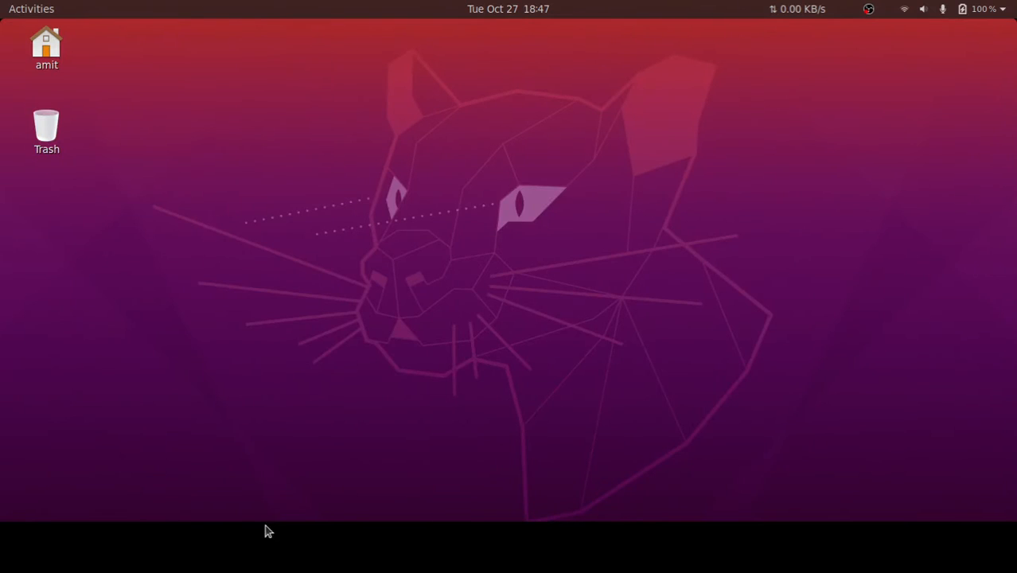
Open jdk-14_linux-x64_bin.deb from the idea folder in Files with Software Install
left_click(334, 553)
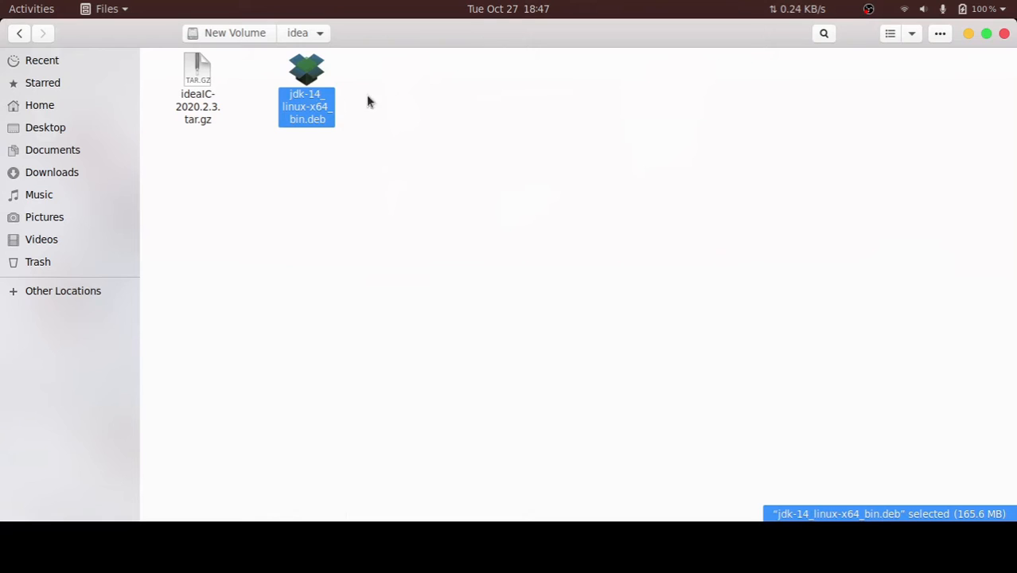
right_click(299, 107)
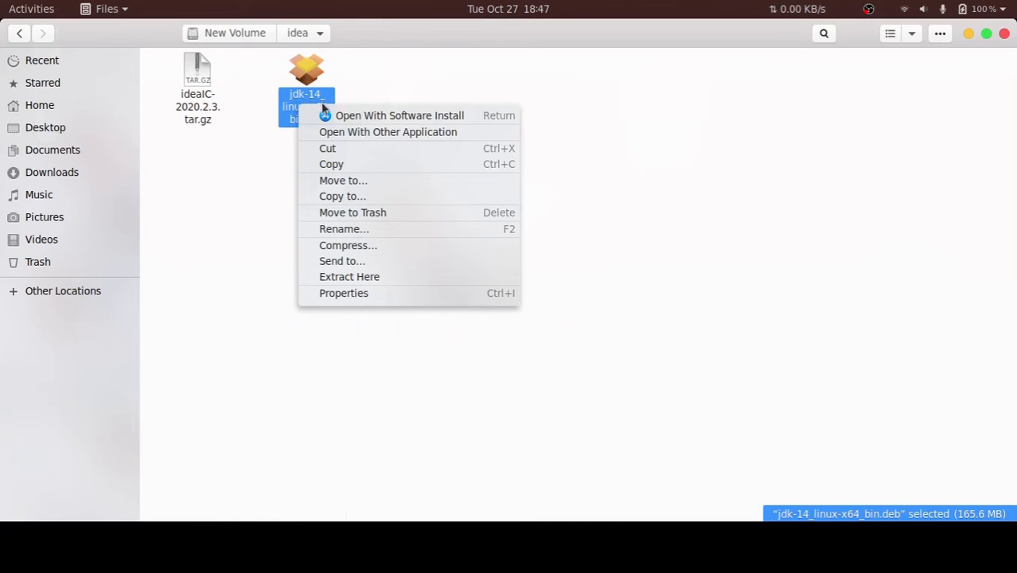
right_click(286, 109)
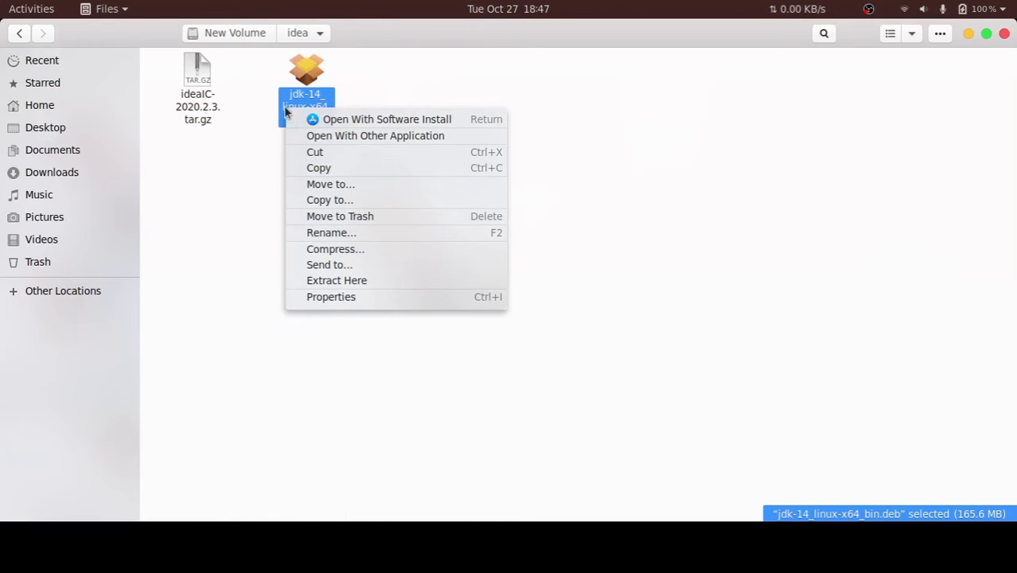
left_click(340, 118)
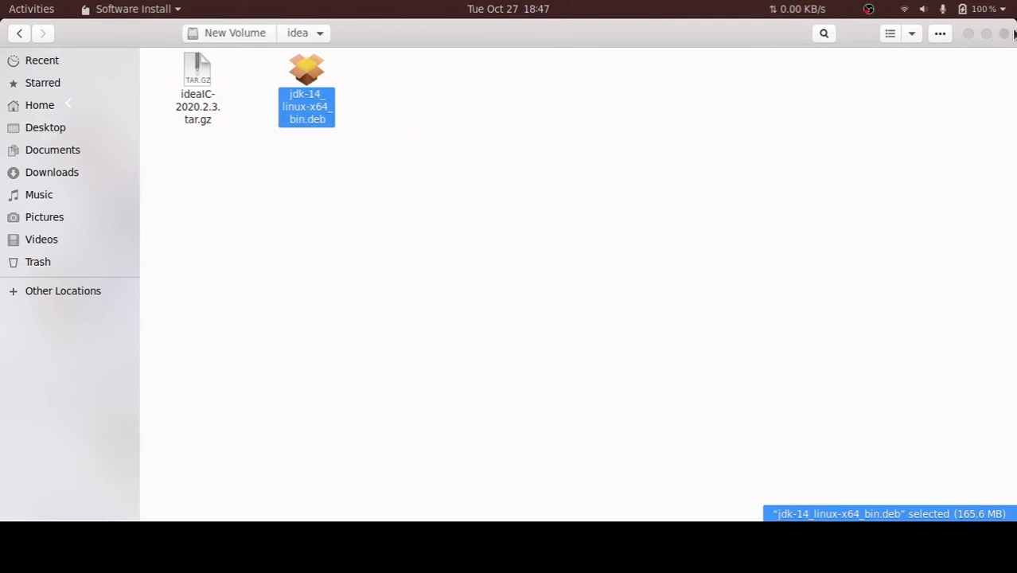
left_click(972, 33)
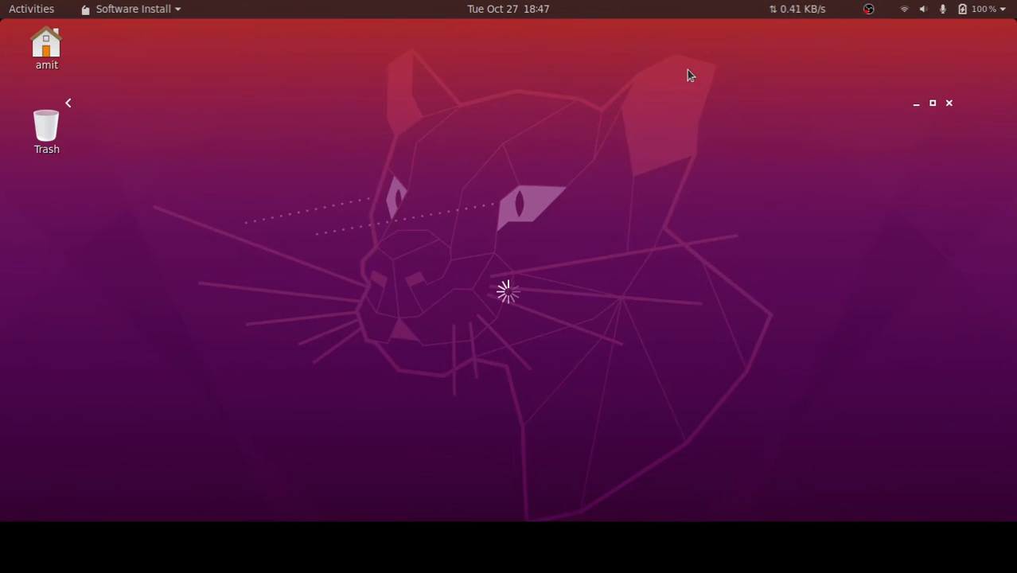
left_click_drag(887, 112, 893, 72)
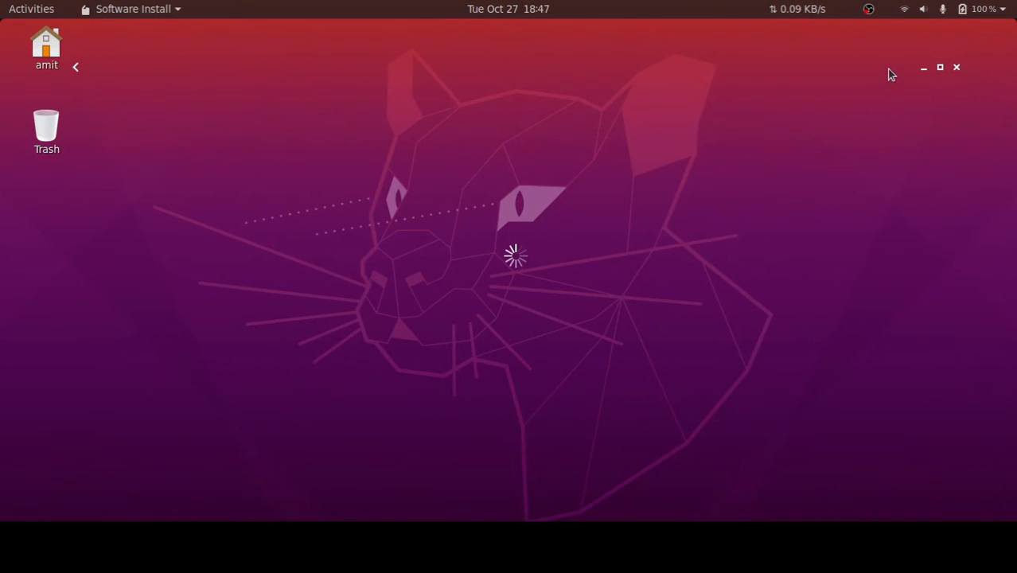
left_click_drag(887, 75, 848, 113)
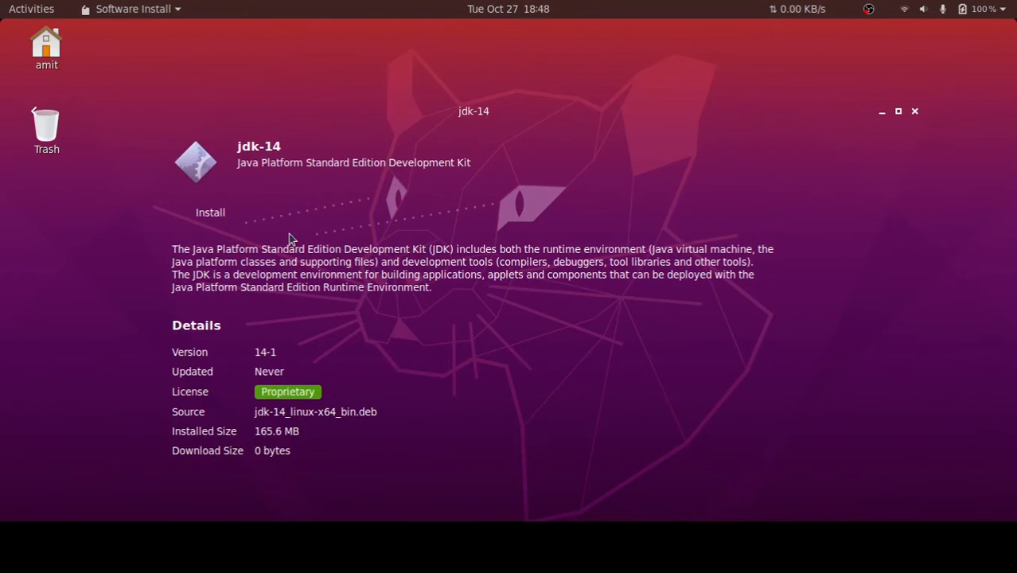
Install the jdk-14 package, authenticating with the account password, and close the installer window
left_click(213, 213)
type("******")
key("Return")
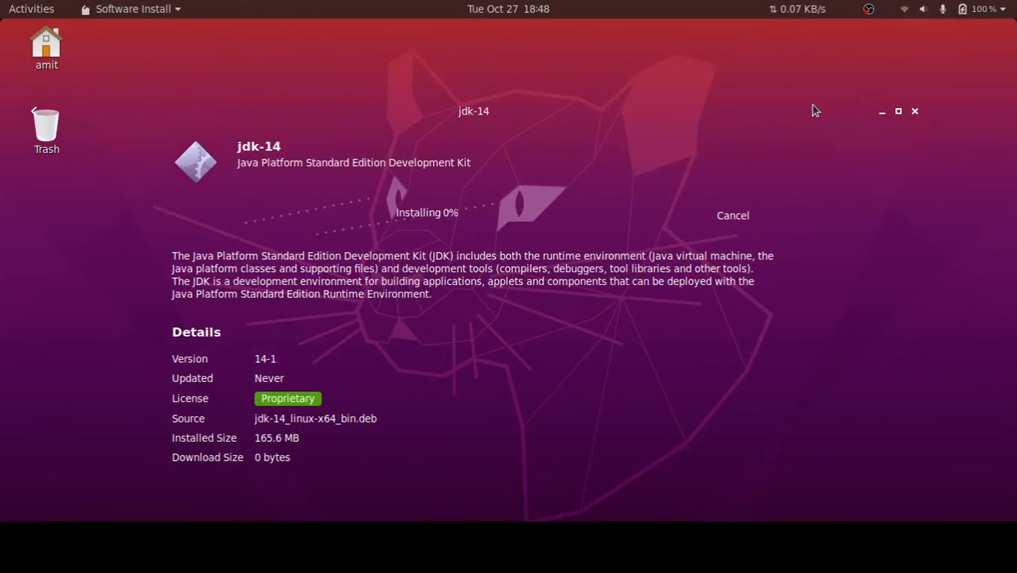
left_click_drag(811, 104, 782, 30)
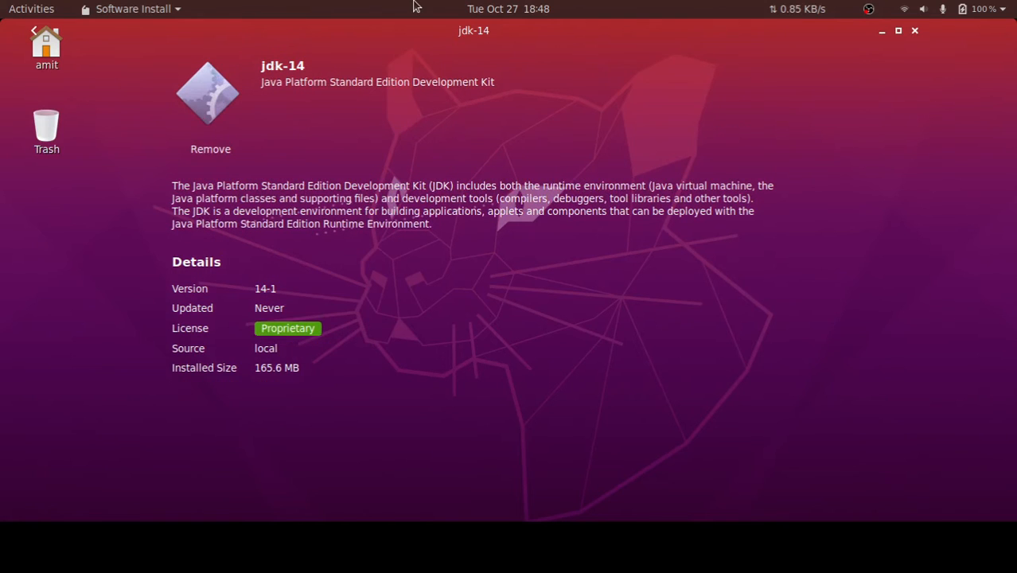
left_click(915, 31)
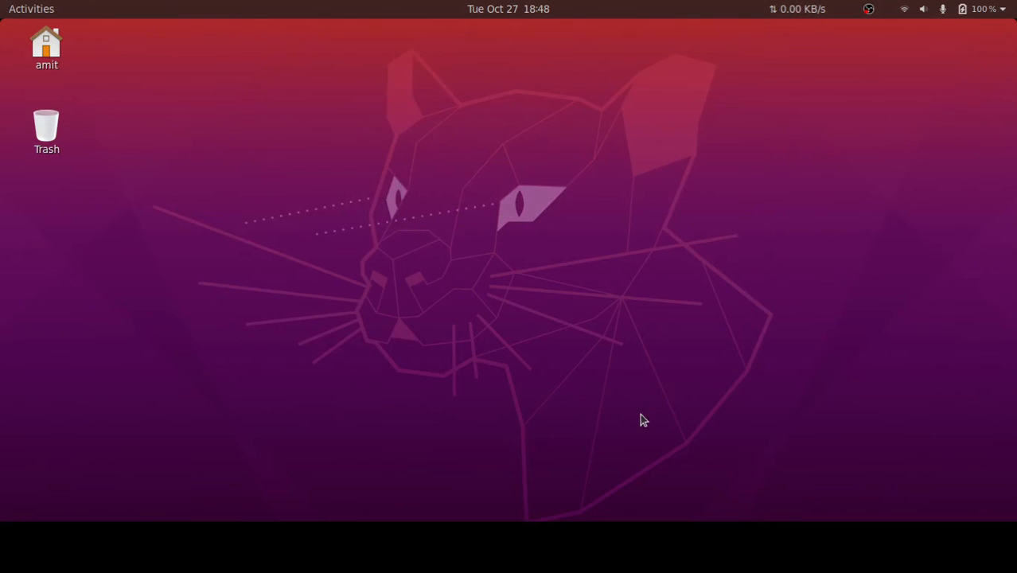
Return to Files and extract the ideaIC-2020.2.3.tar.gz archive into the idea folder, checking the extraction progress
left_click(335, 547)
left_click(182, 117)
right_click(192, 101)
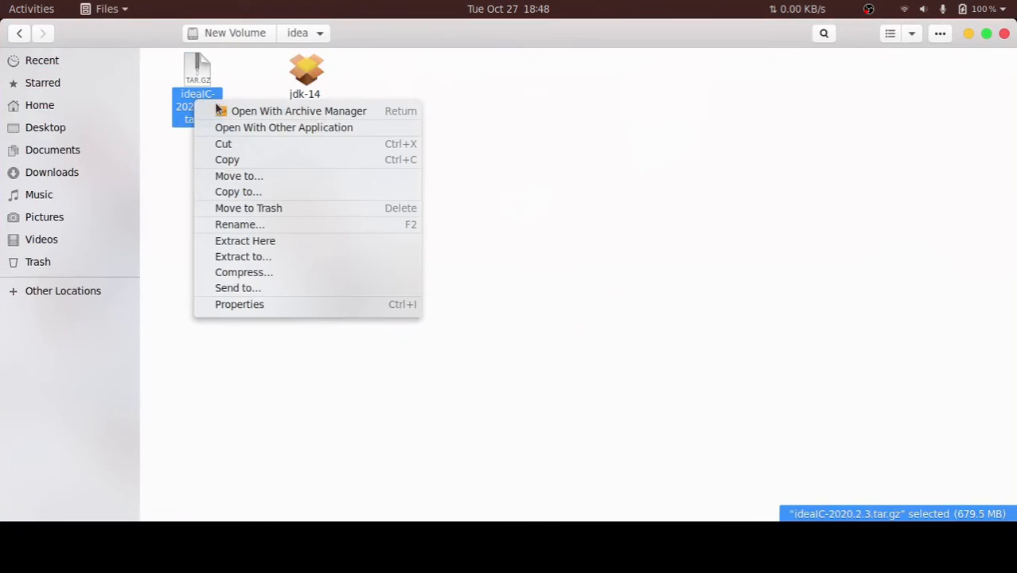
left_click(269, 245)
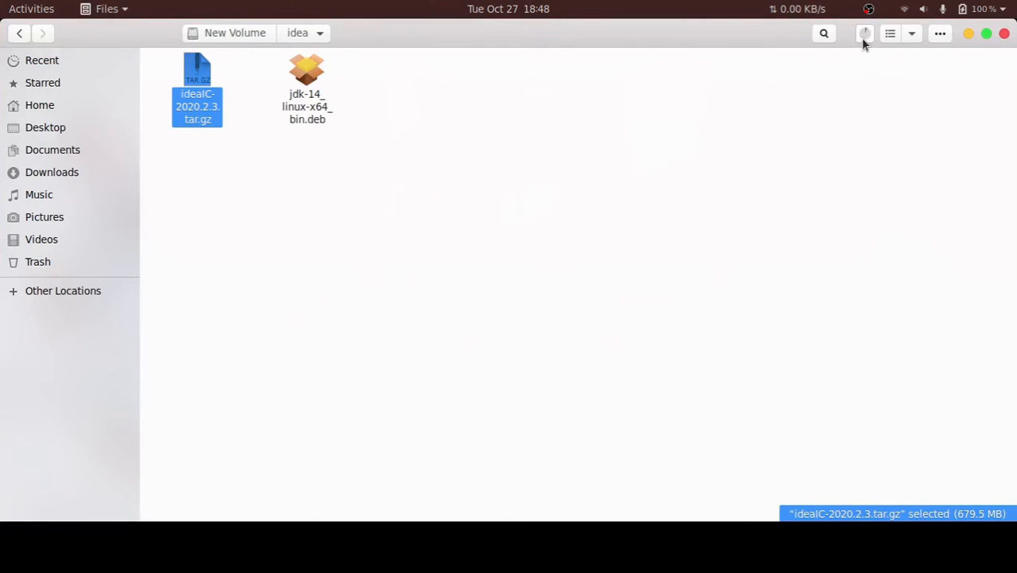
left_click(864, 37)
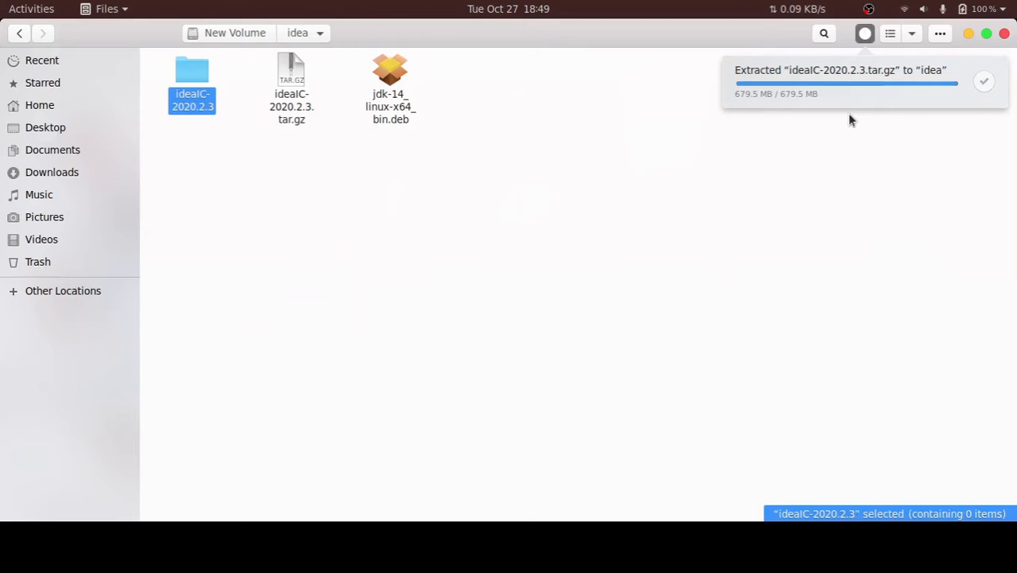
left_click(868, 36)
left_click(161, 154)
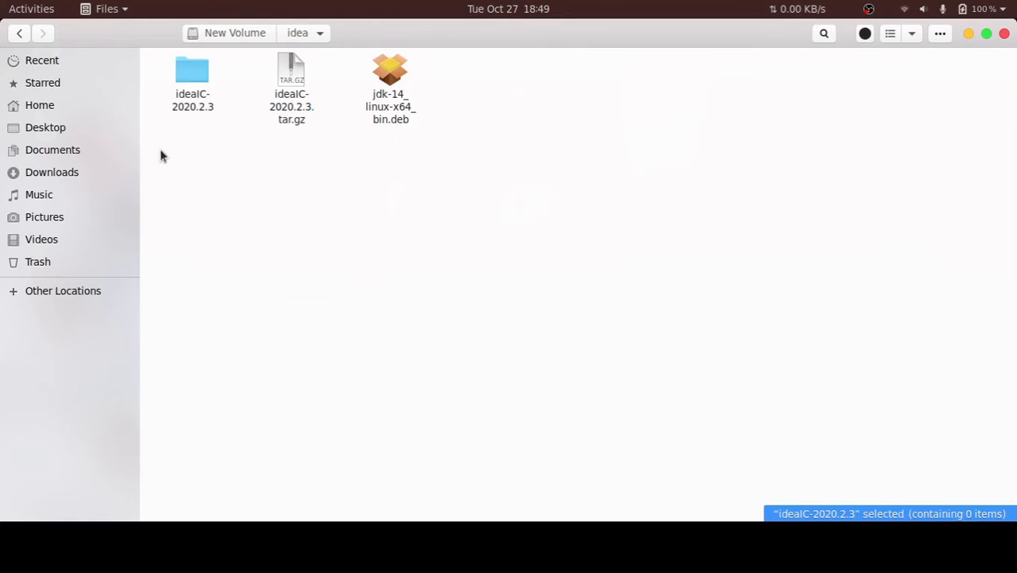
Open the bin folder inside idea-IC-202.7660.26 within the extracted ideaIC-2020.2.3 folder
left_click(284, 108)
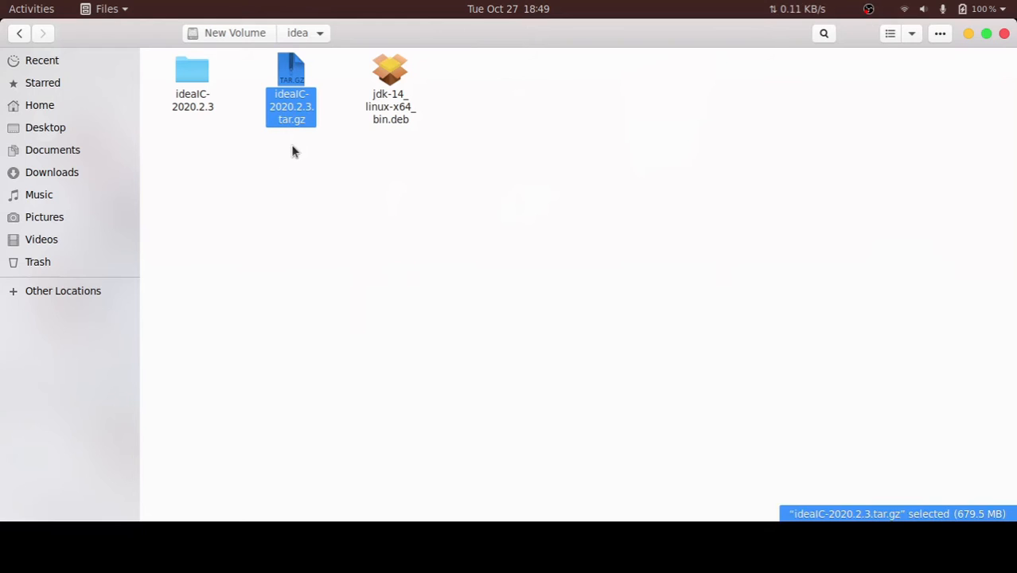
left_click(198, 94)
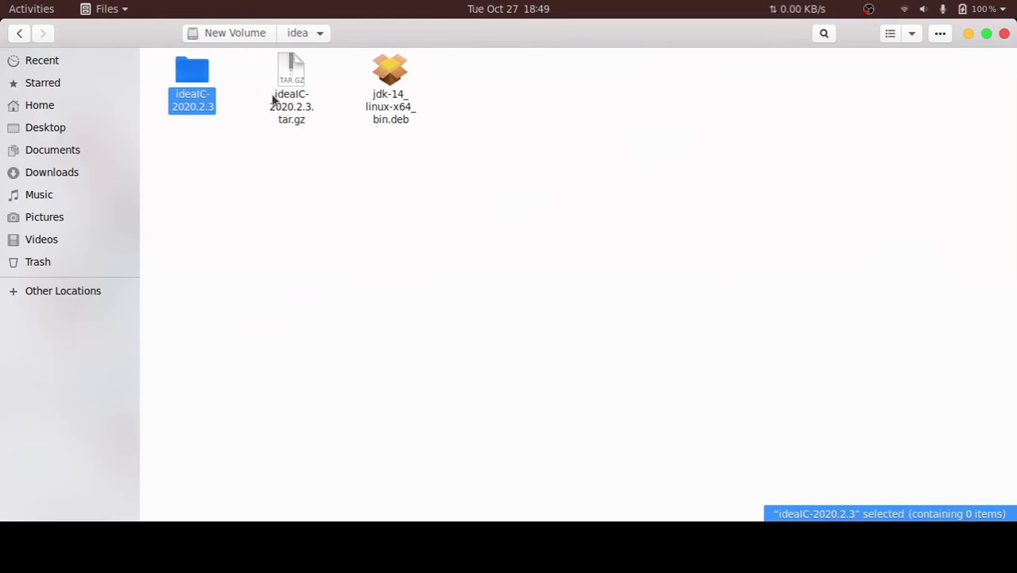
double_click(186, 103)
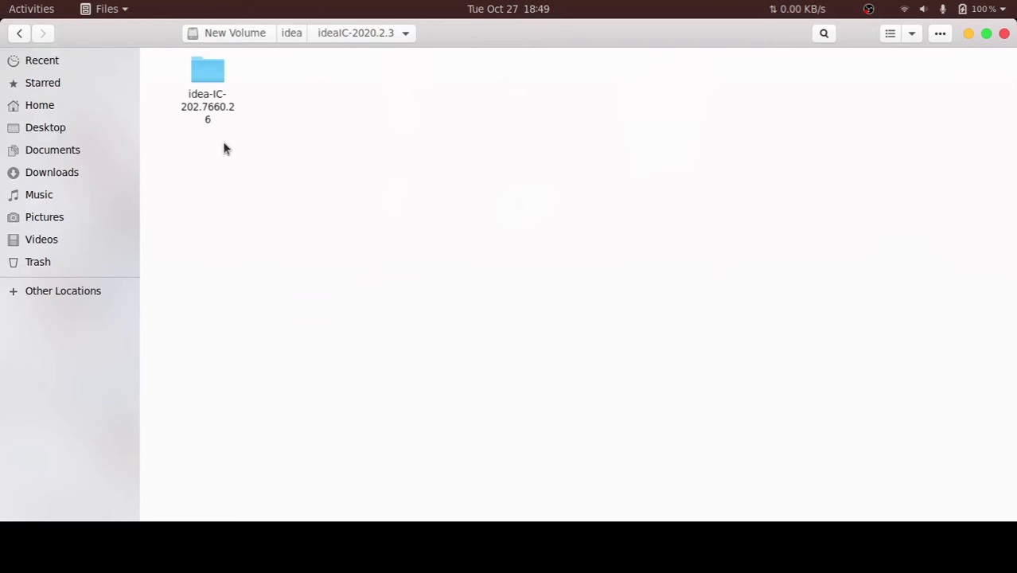
double_click(214, 102)
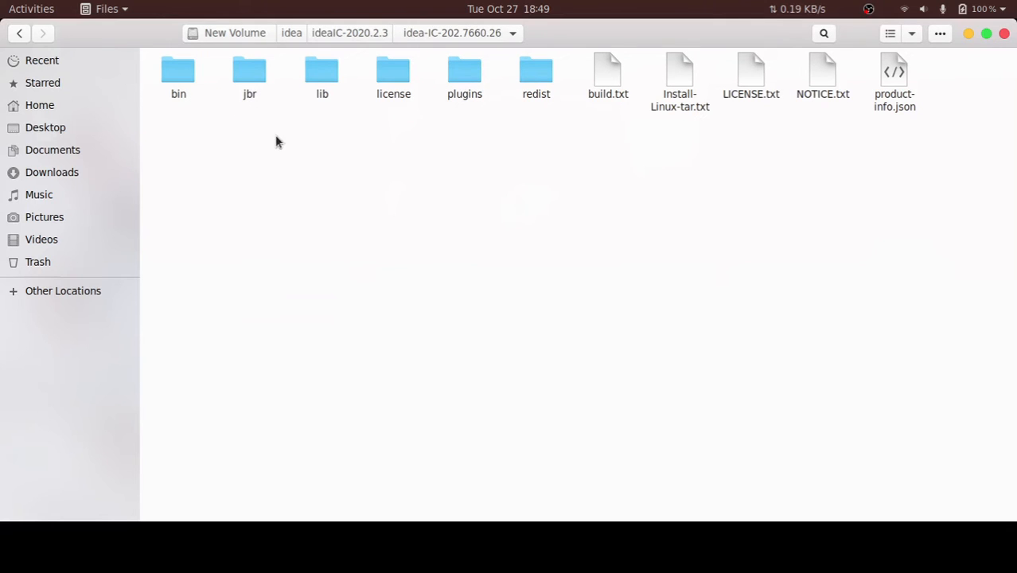
double_click(168, 88)
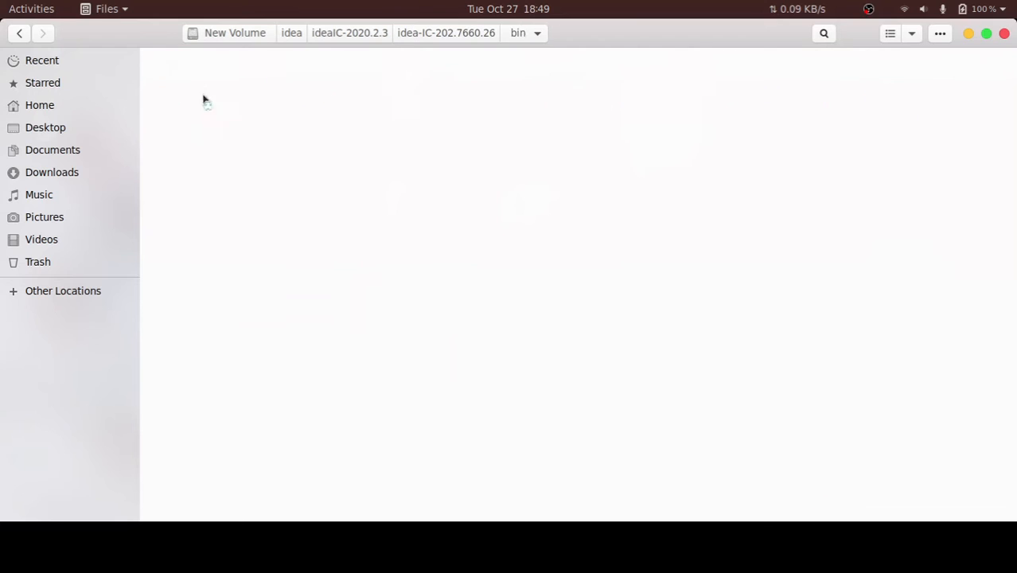
Open a Terminal in the bin folder and move its window below the file icons
right_click(422, 193)
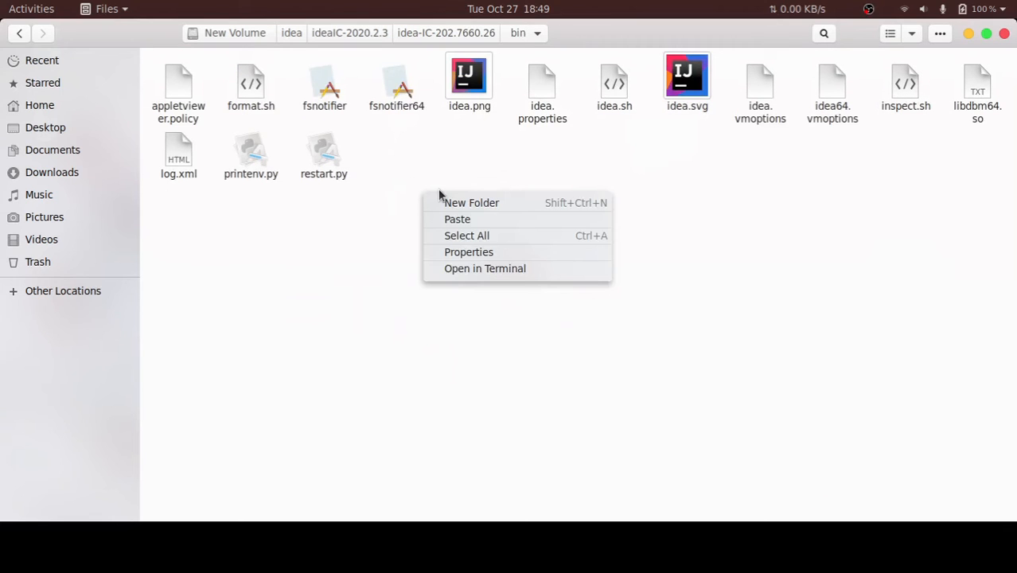
left_click(452, 272)
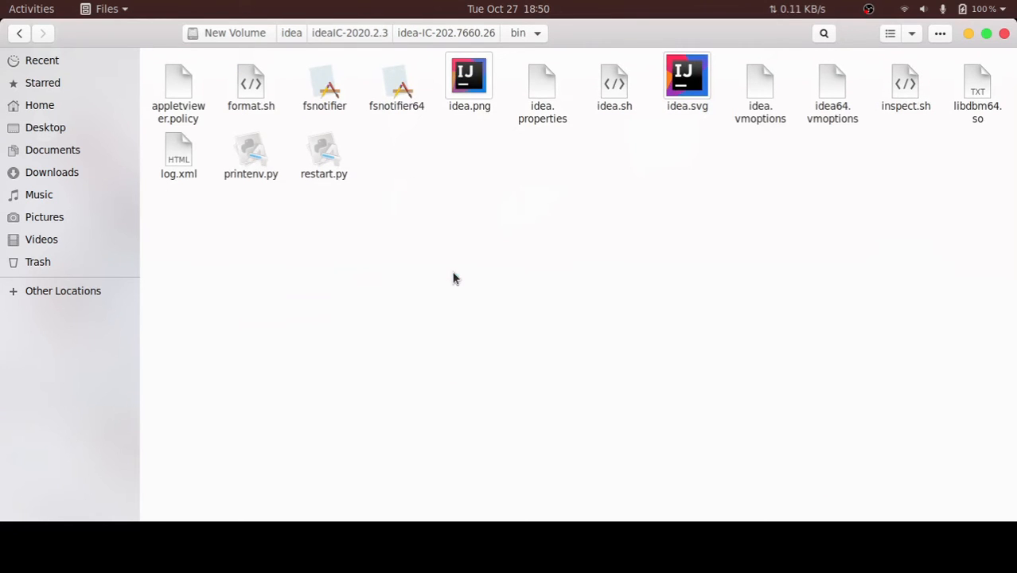
left_click_drag(471, 146, 483, 229)
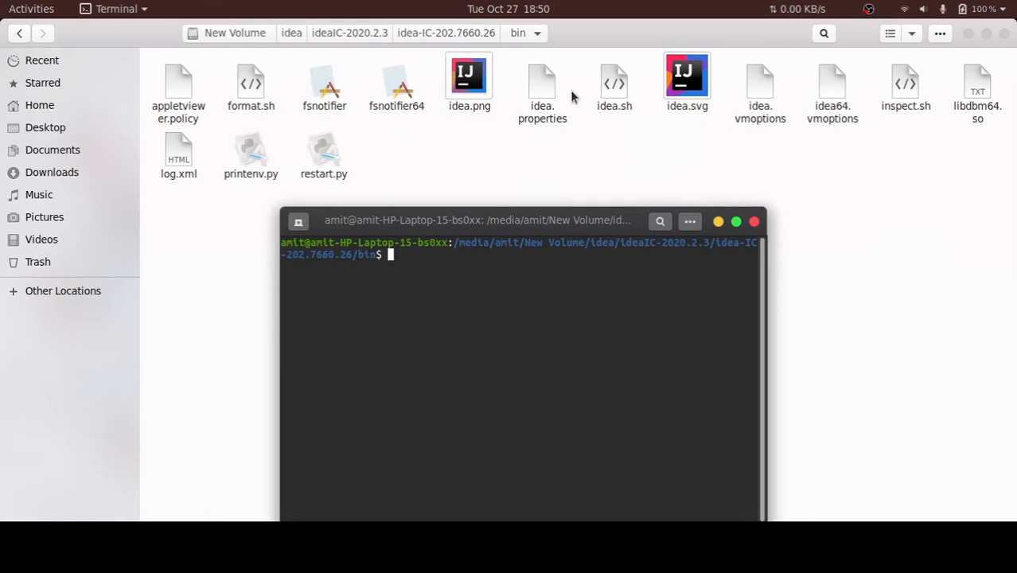
Run sudo ./idea.sh in the Terminal and authenticate with the account password to launch the IDE
left_click(613, 86)
key("alt+Tab")
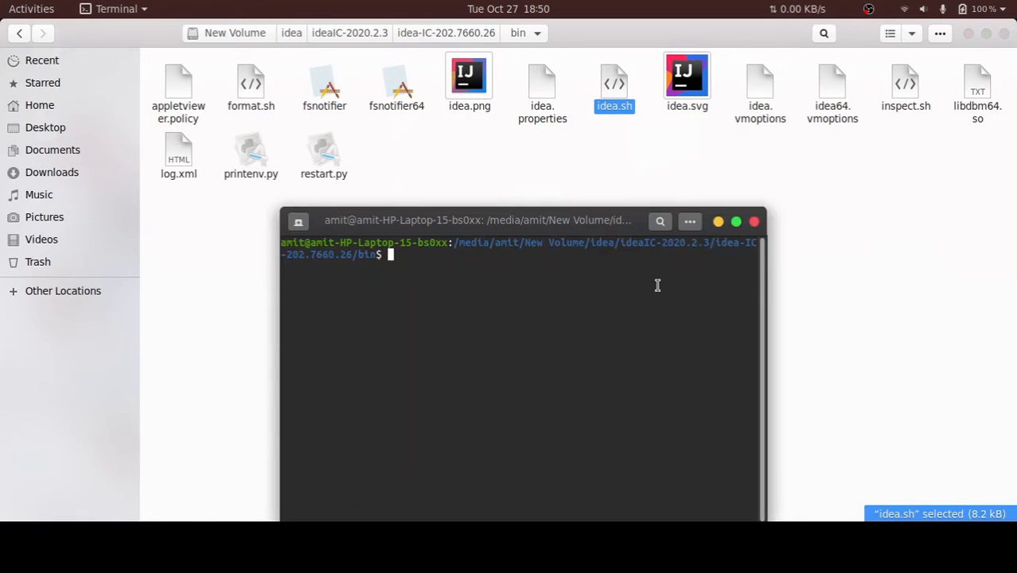
type("sudo ./idea")
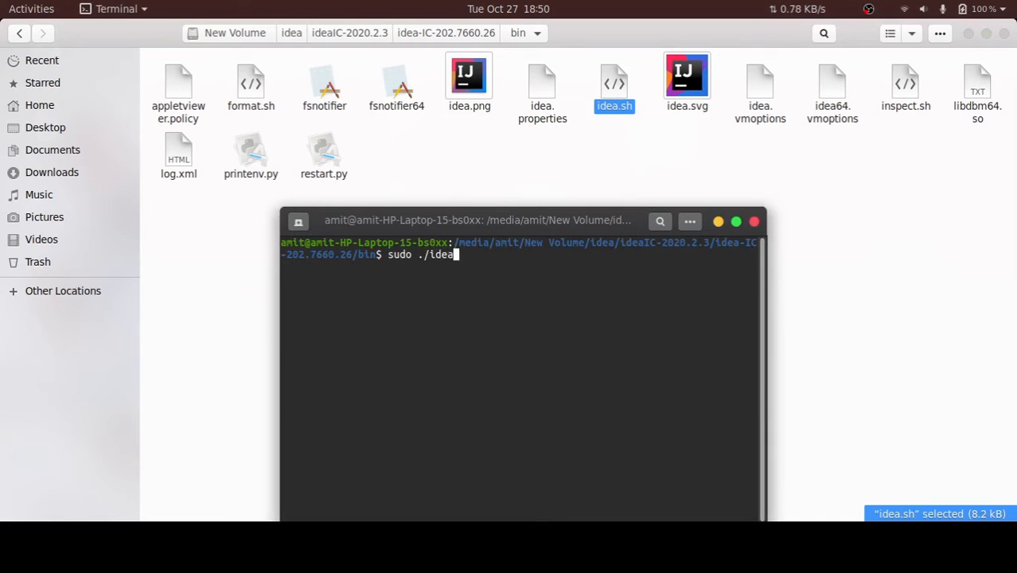
type(".sh")
key("Return")
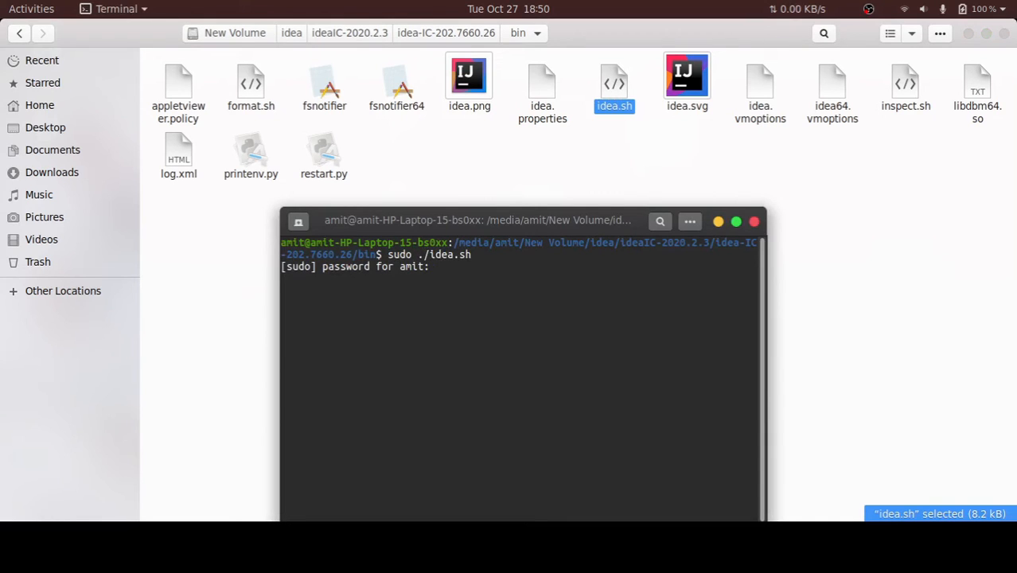
key("Return")
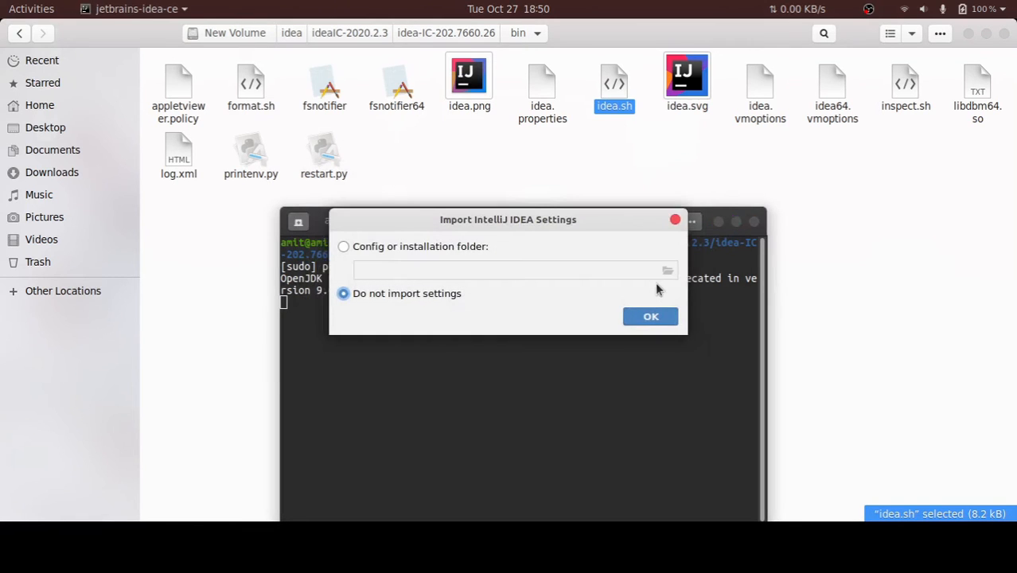
Minimize the Files and Terminal windows and reposition the Import IntelliJ IDEA Settings dialog on the desktop
left_click_drag(535, 220, 525, 168)
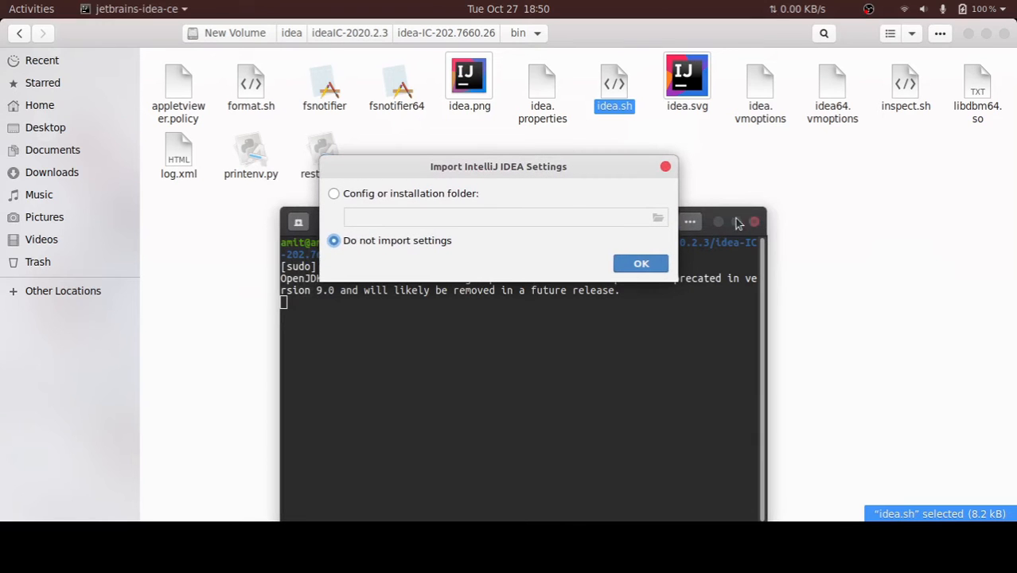
left_click(969, 36)
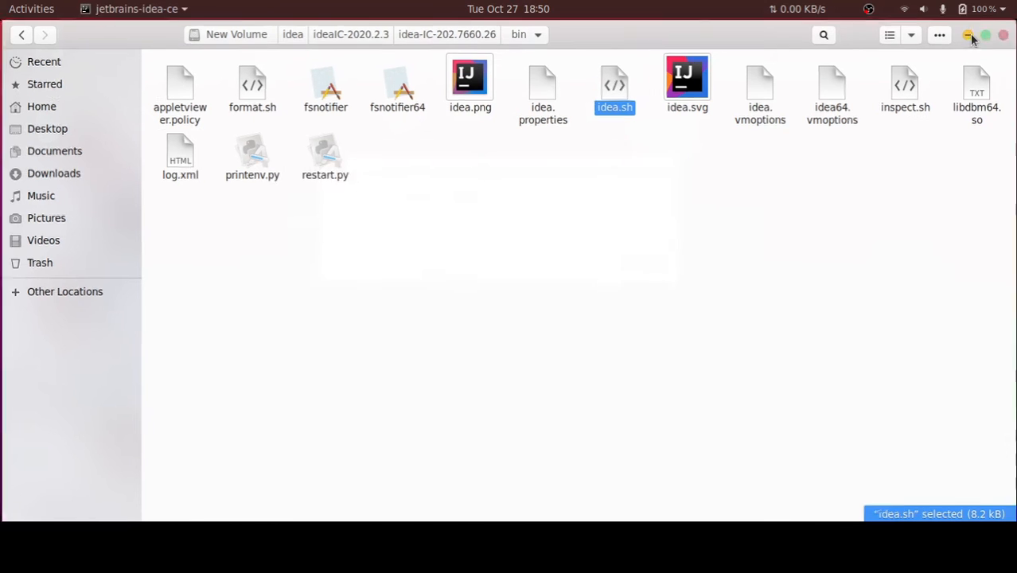
left_click(722, 223)
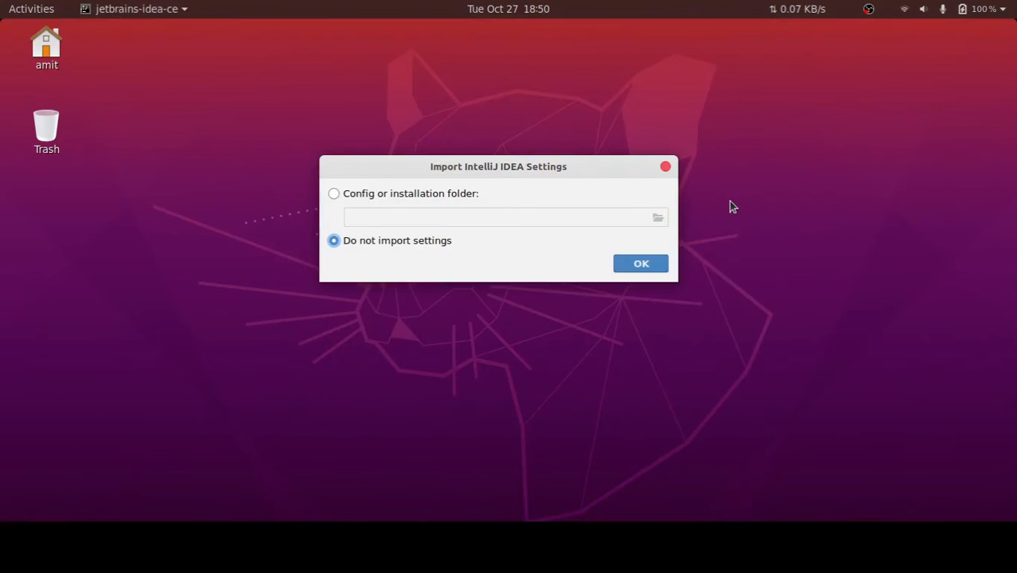
left_click_drag(522, 166, 520, 195)
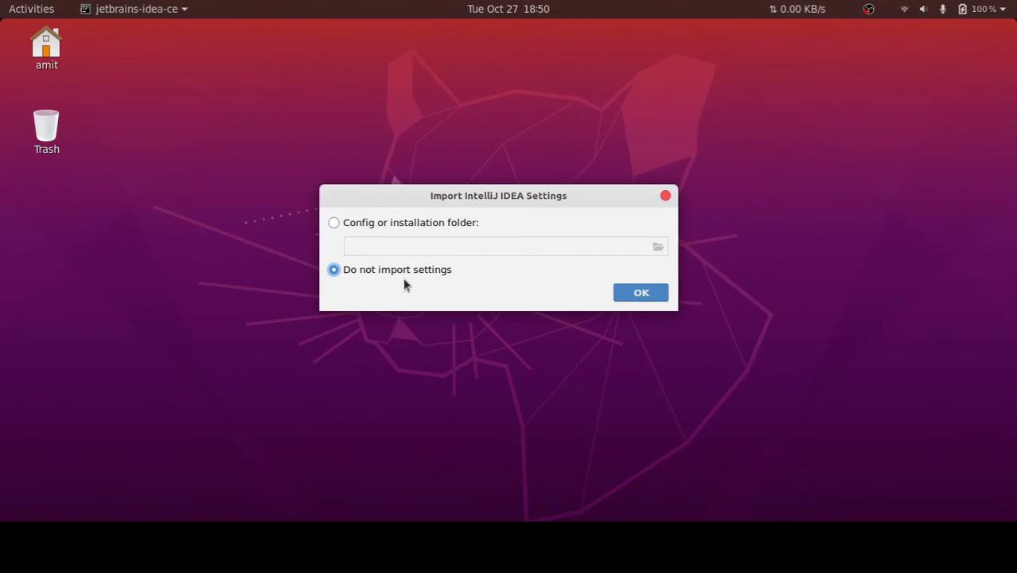
Proceed without importing settings and choose the Light UI theme, continuing to the desktop entry page
left_click(641, 292)
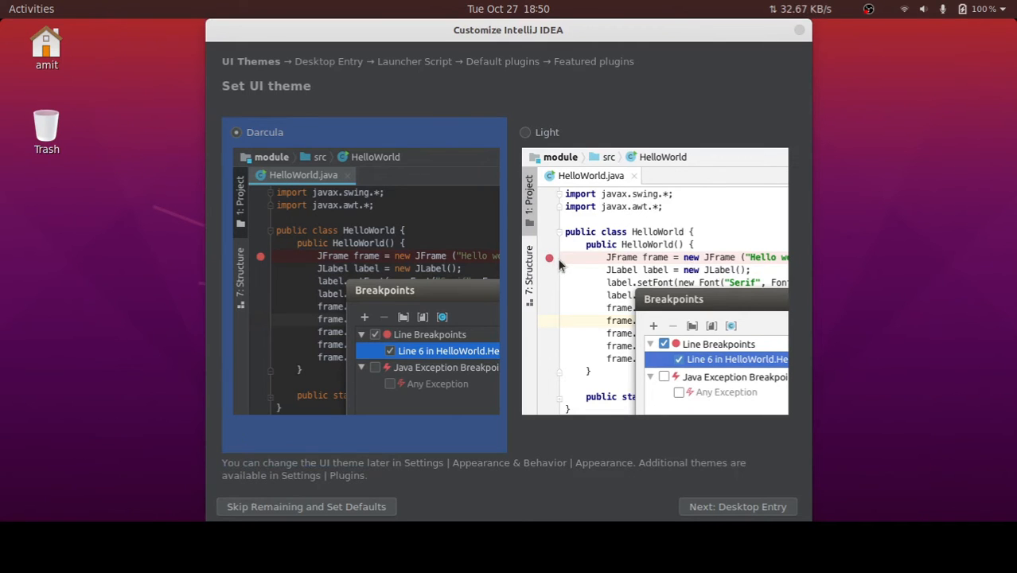
left_click(585, 262)
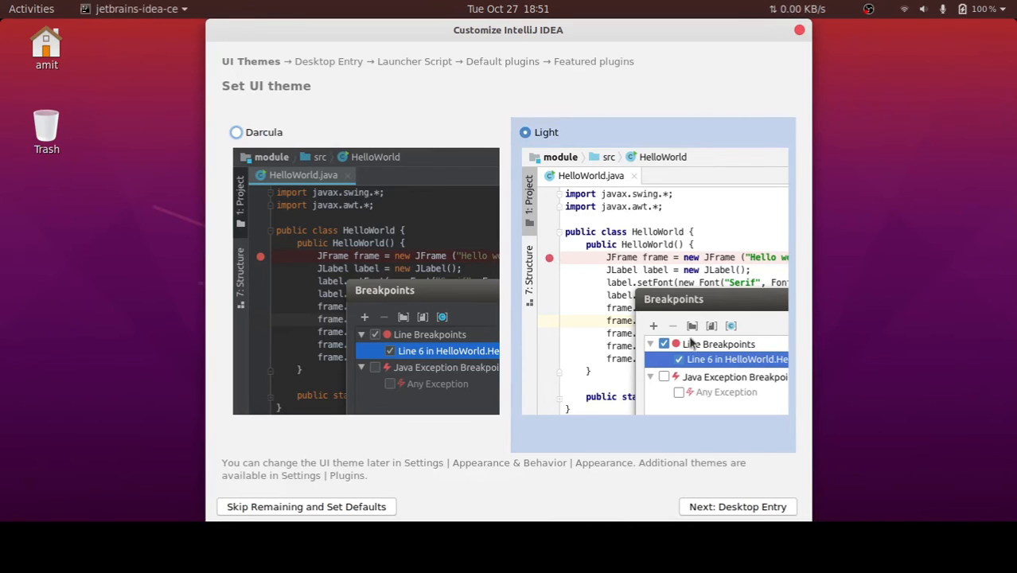
left_click(719, 510)
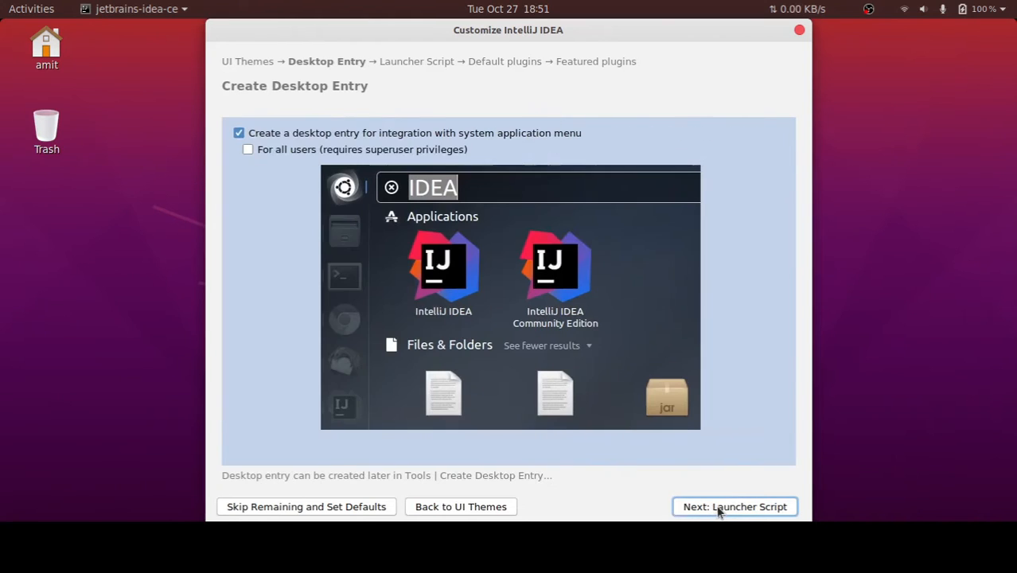
Enable the desktop entry for all users and the command-line launcher script at /usr/local/bin/idea
left_click(246, 151)
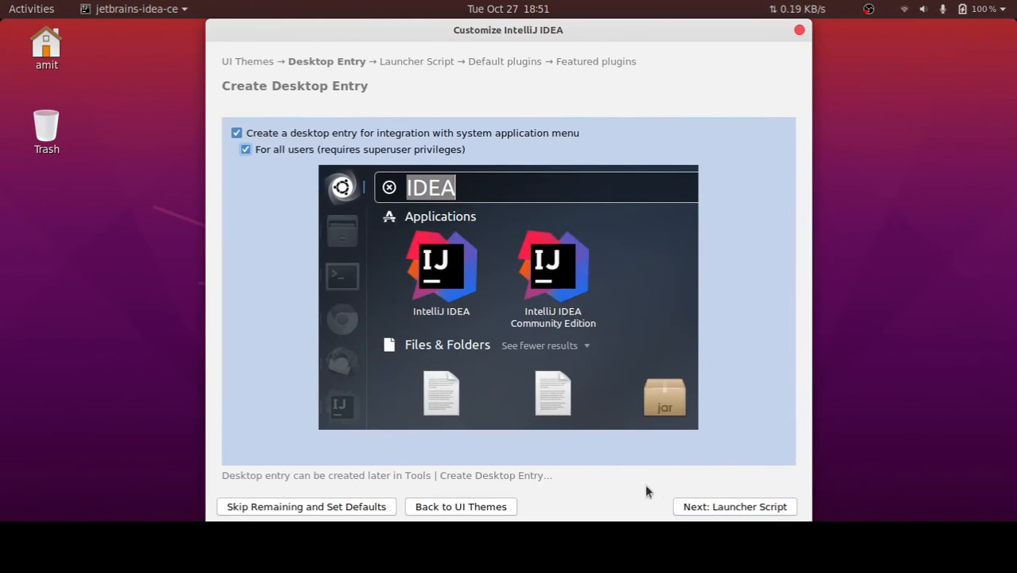
left_click(730, 507)
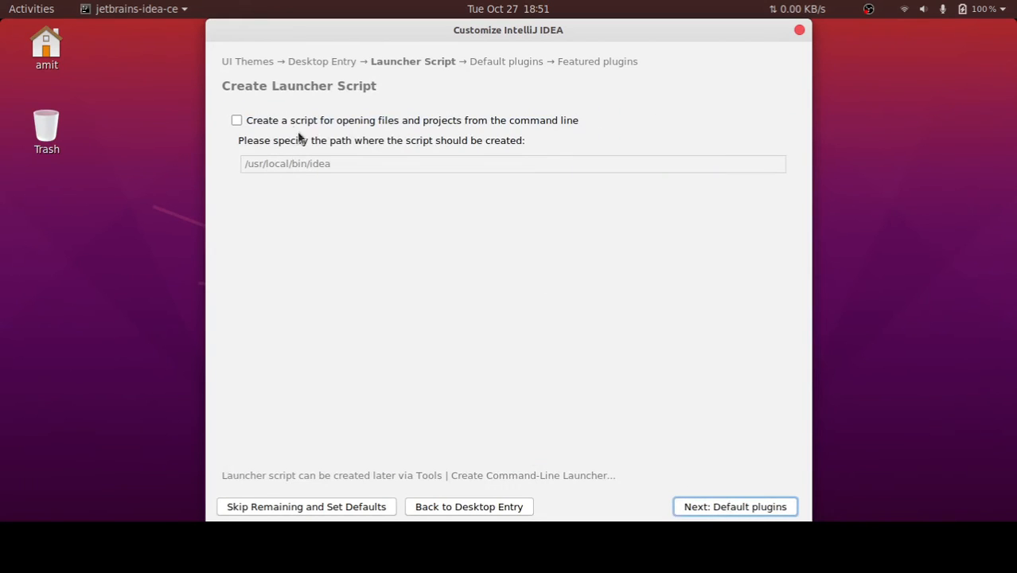
left_click(248, 121)
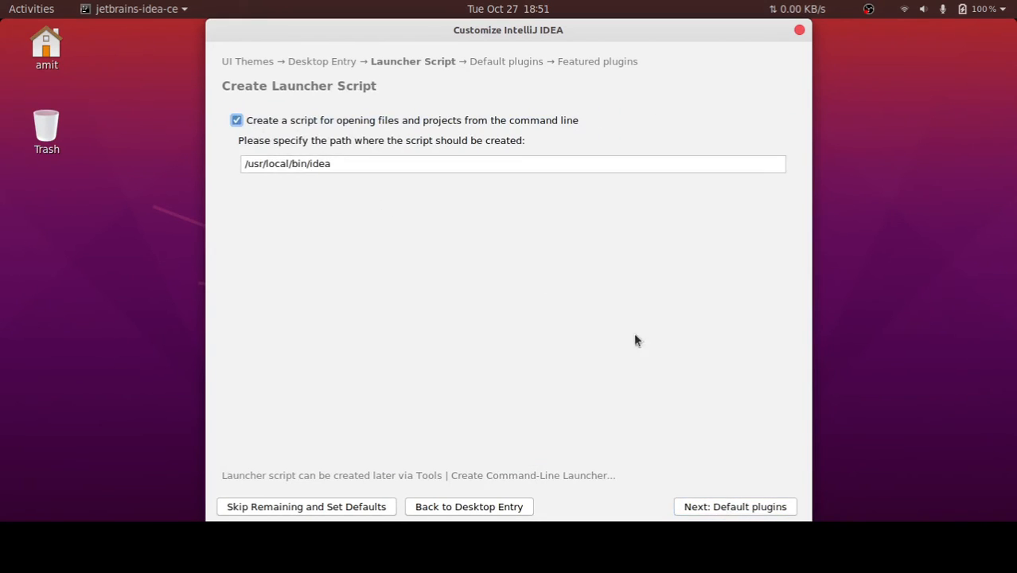
left_click(727, 511)
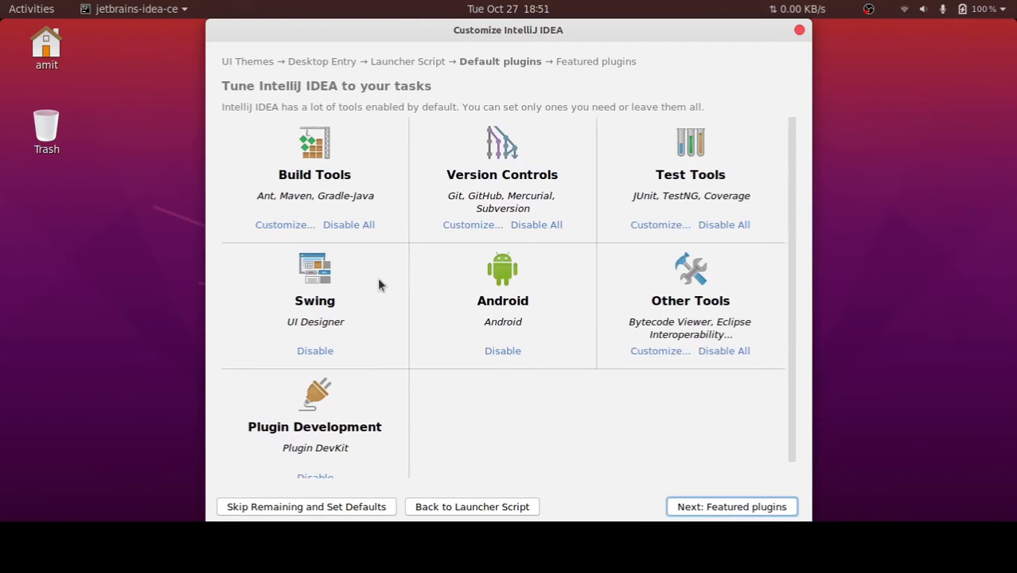
Review the default plugins, toggle Android off and back on, and continue to the featured plugins with every group enabled
scroll(436, 317, "down", 1)
scroll(454, 330, "up", 1)
left_click(503, 351)
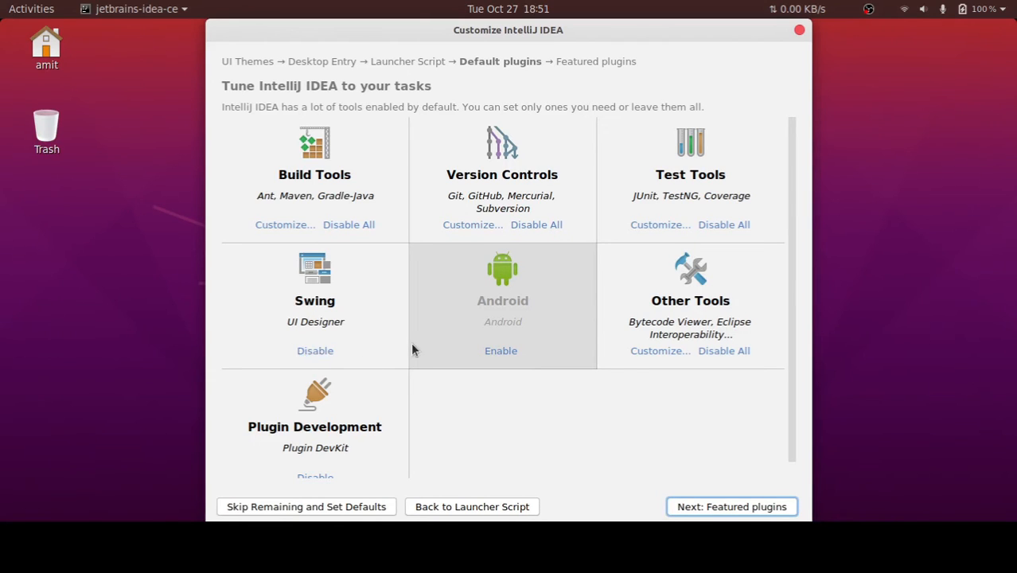
left_click(505, 351)
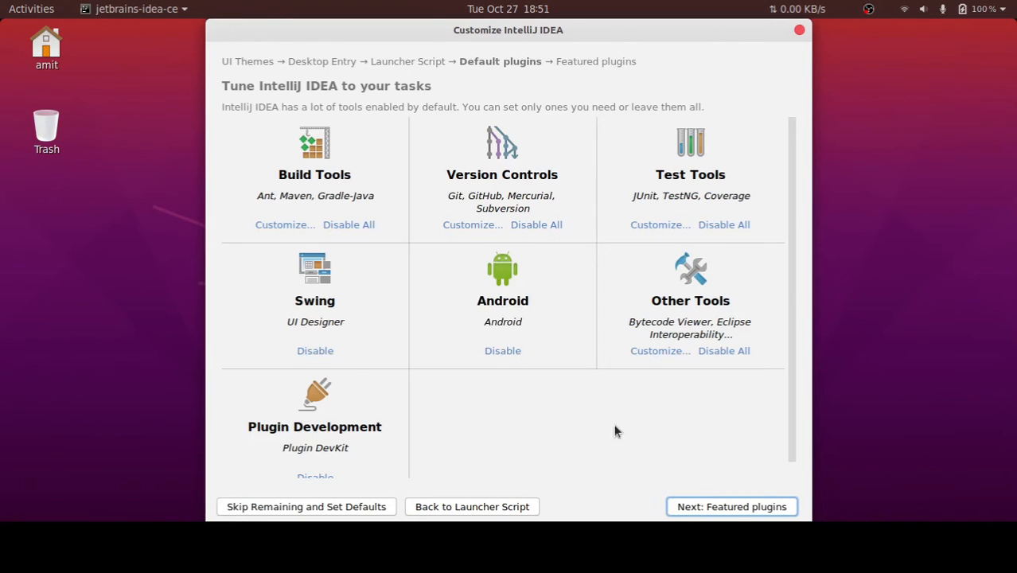
scroll(605, 414, "down", 1)
scroll(599, 405, "up", 1)
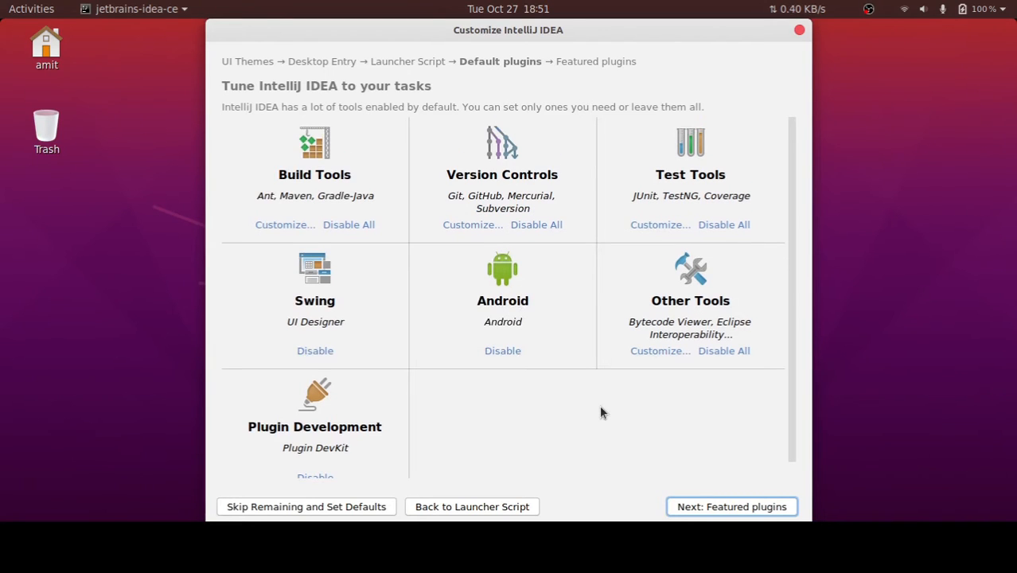
left_click(721, 516)
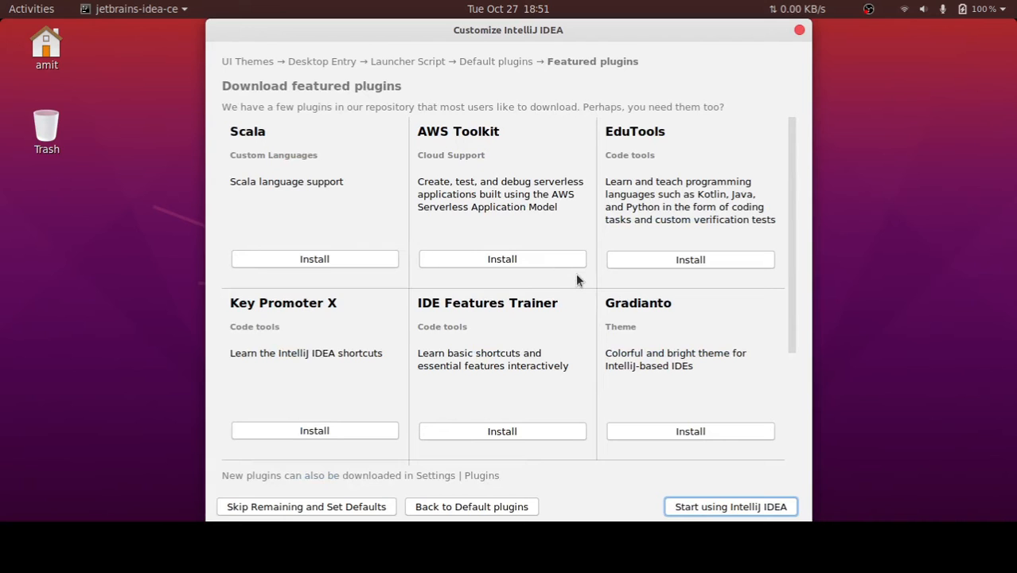
Look through the featured plugins and install IDE Features Trainer
scroll(577, 277, "down", 2)
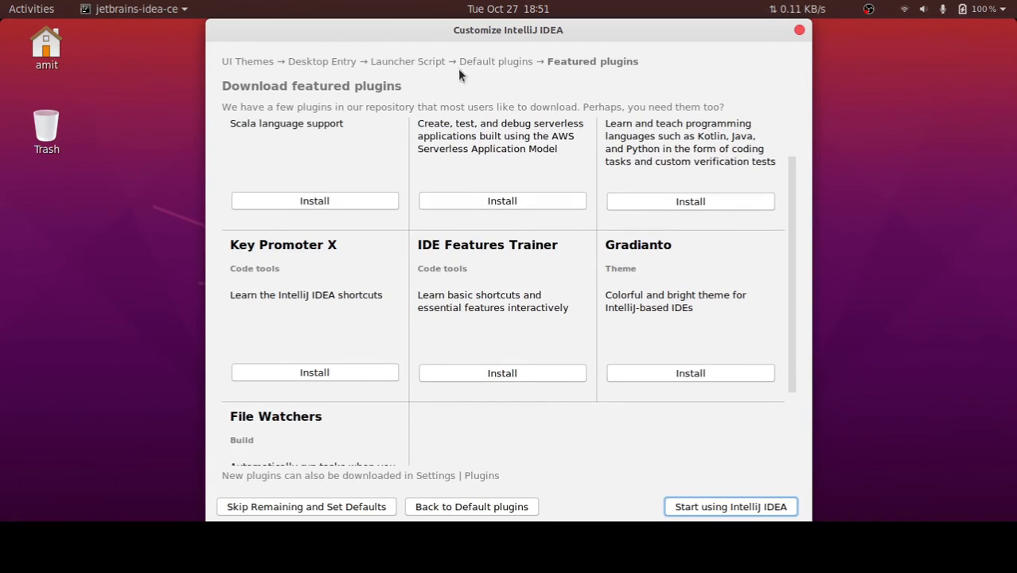
scroll(513, 245, "down", 4)
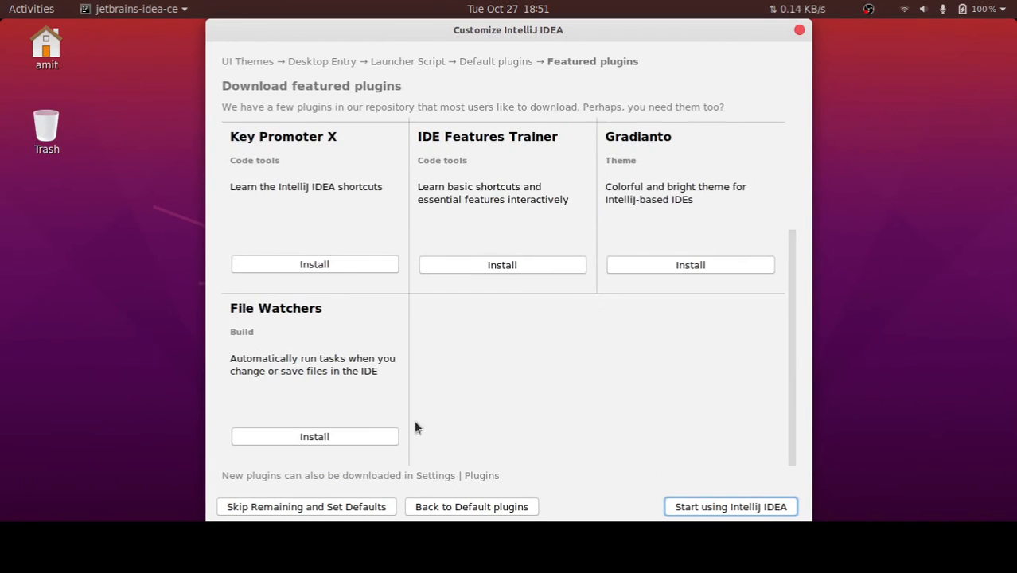
scroll(421, 418, "up", 3)
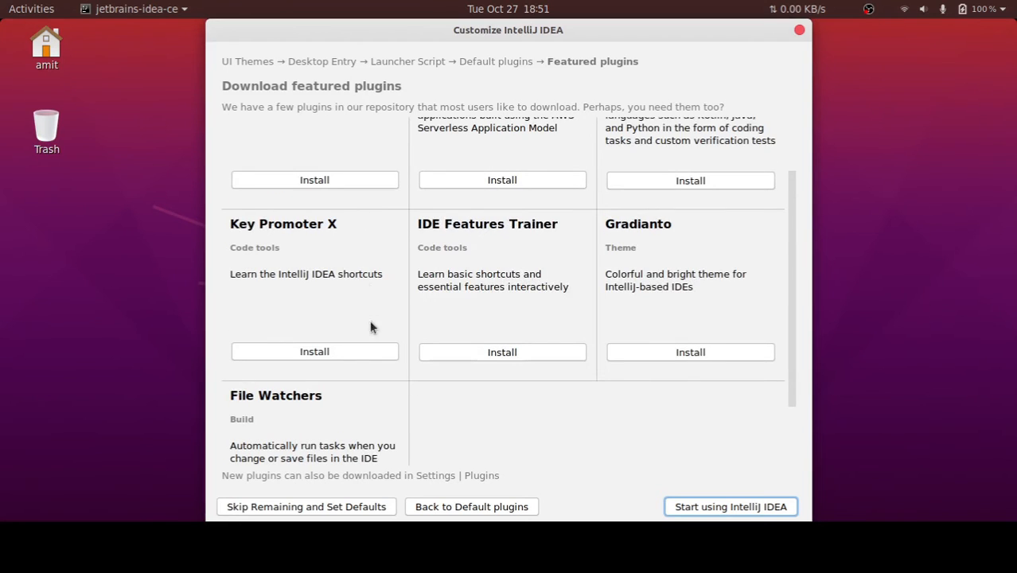
scroll(348, 346, "up", 2)
left_click(557, 410)
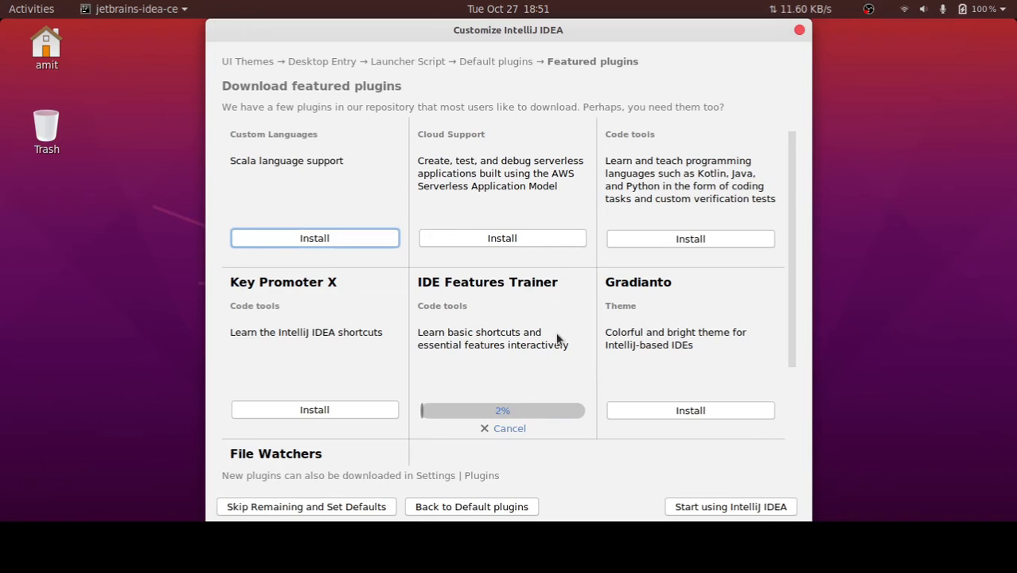
Install the Key Promoter X and File Watchers plugins
scroll(553, 331, "down", 1)
scroll(346, 291, "down", 3)
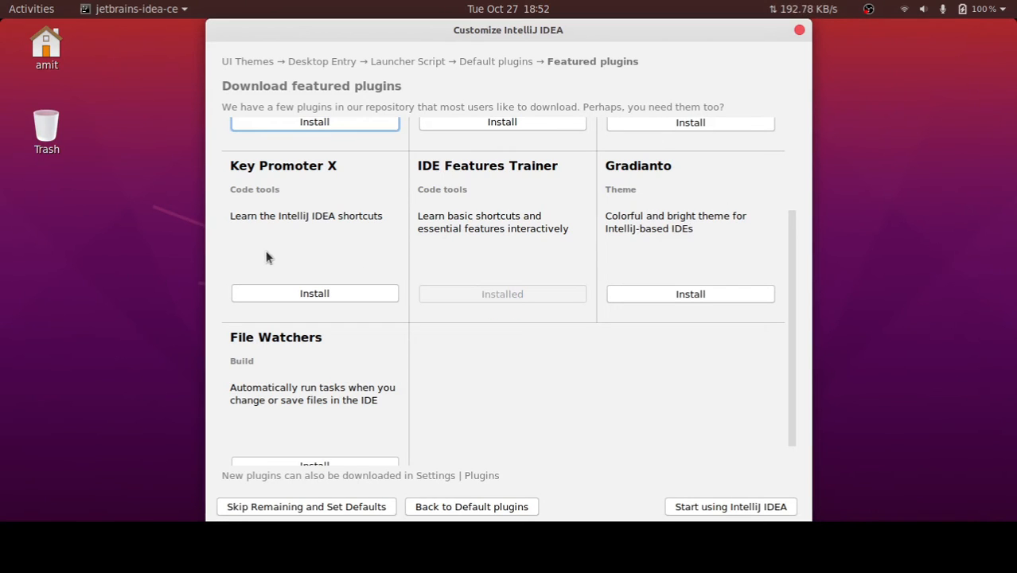
left_click(306, 294)
scroll(347, 419, "down", 1)
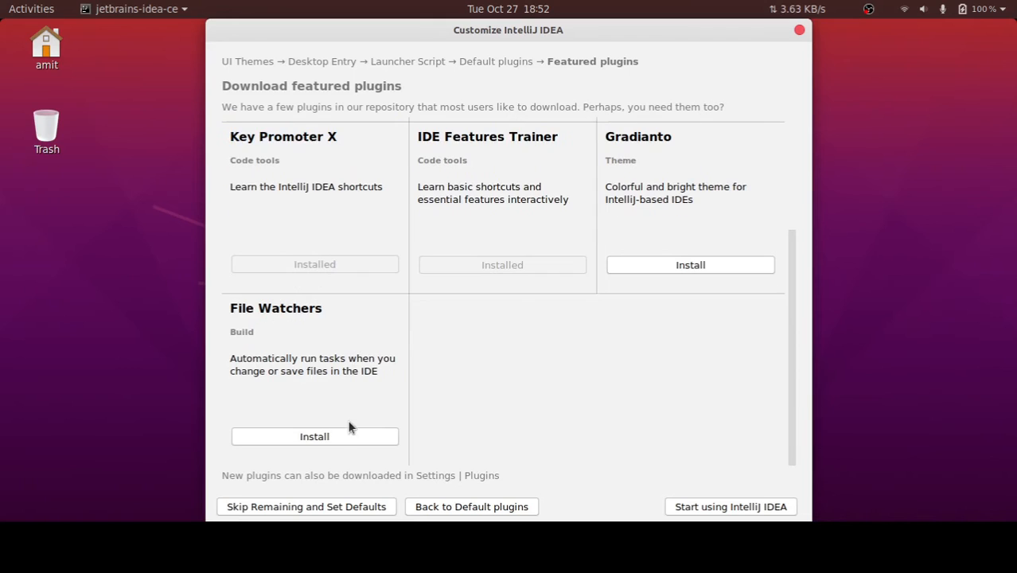
left_click(339, 437)
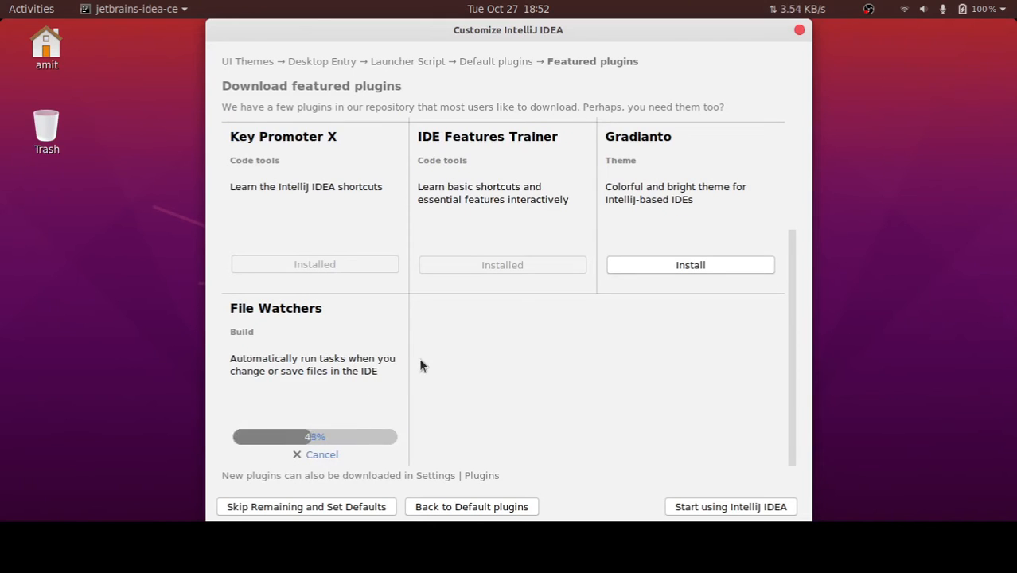
Install the Gradianto theme plugin and check the featured plugin list
scroll(422, 356, "up", 5)
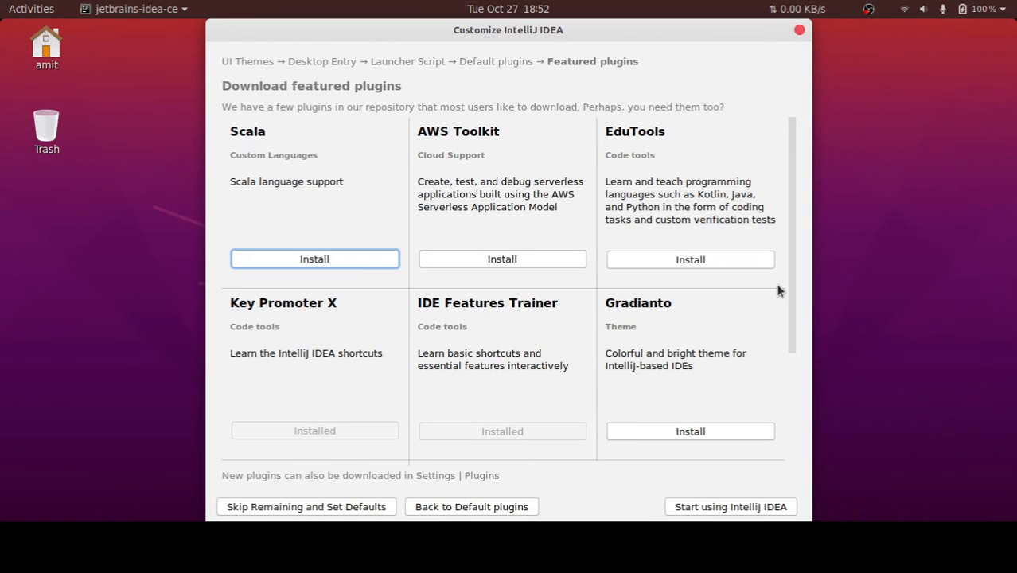
scroll(697, 375, "down", 3)
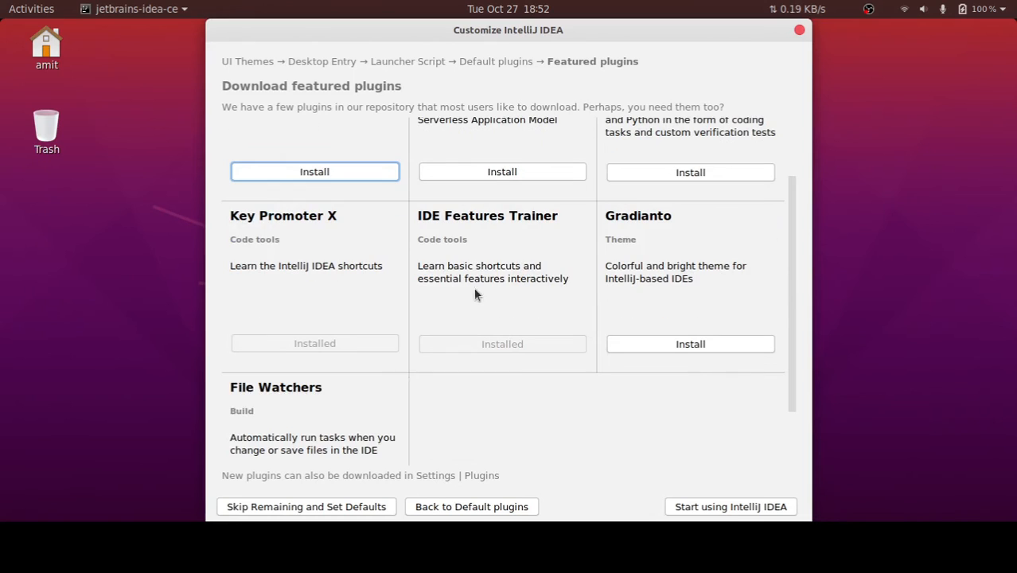
scroll(470, 398, "down", 2)
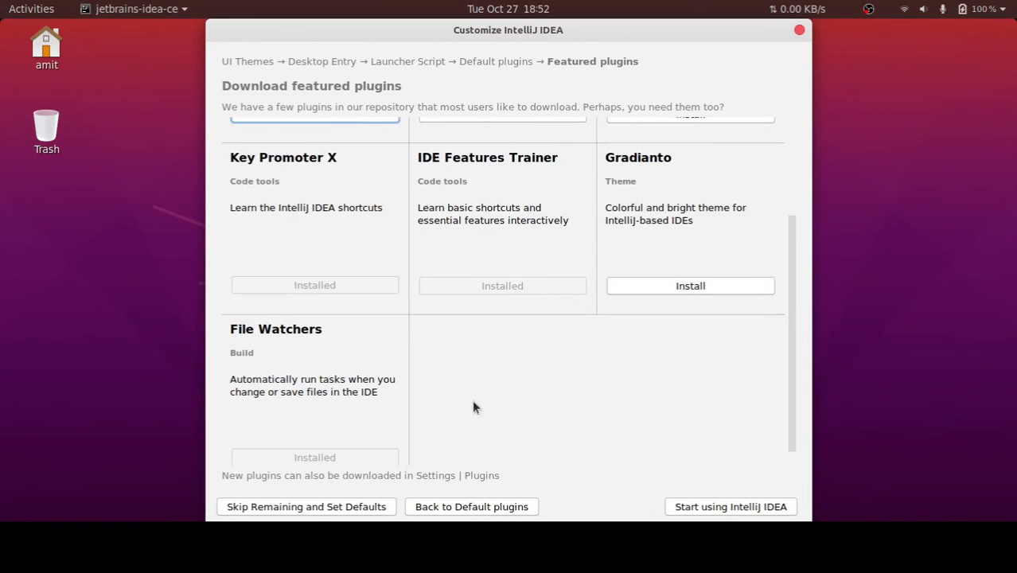
left_click(696, 286)
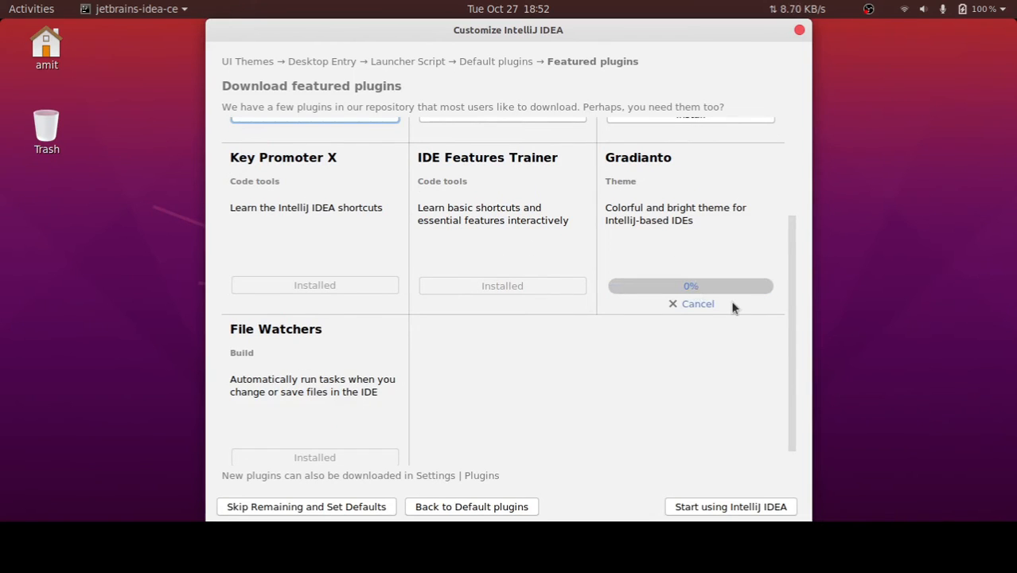
scroll(740, 303, "down", 1)
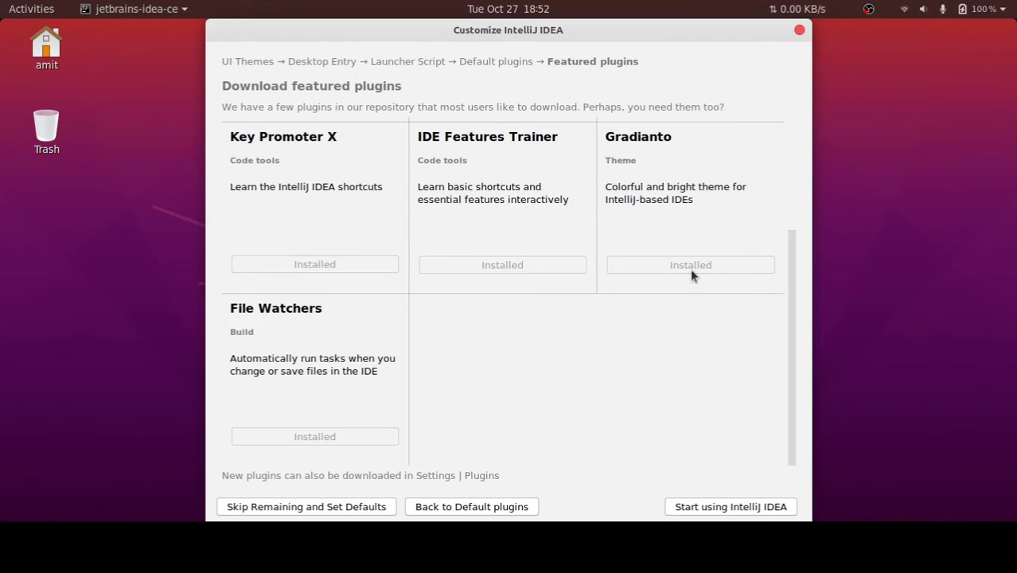
scroll(749, 457, "up", 3)
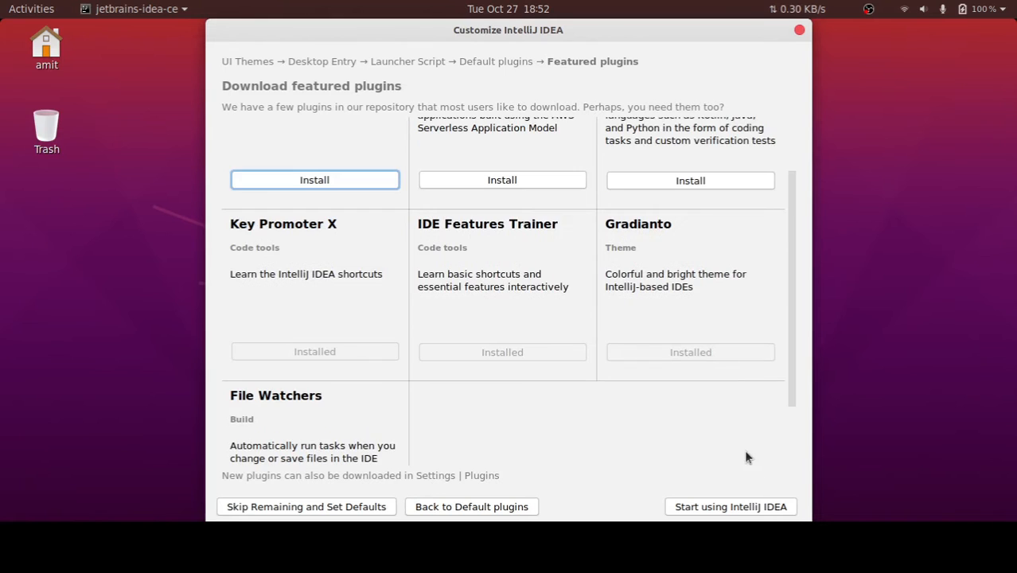
Finish the customization to start IntelliJ IDEA and look over the Configure options on the welcome screen
left_click(736, 507)
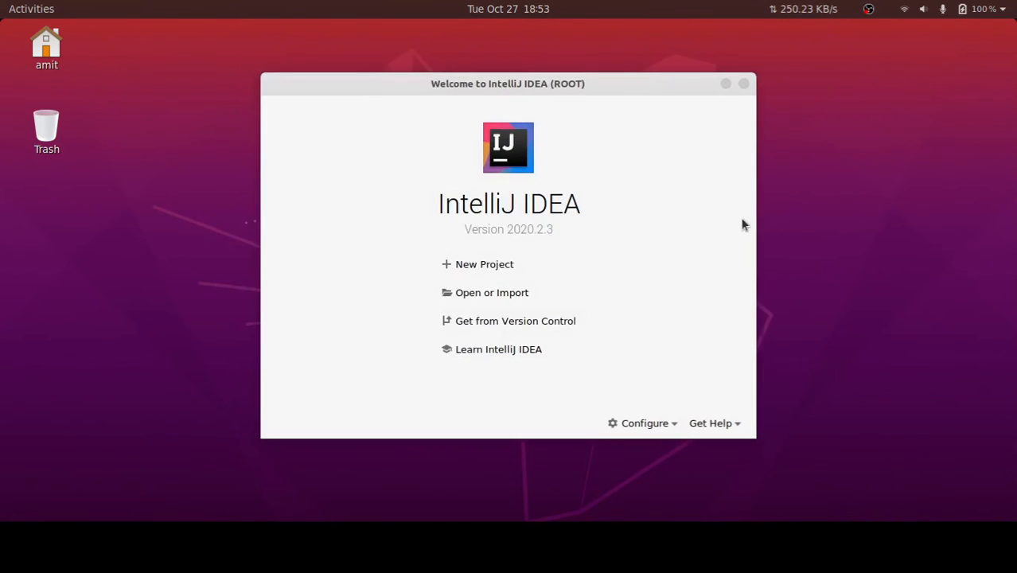
left_click(647, 424)
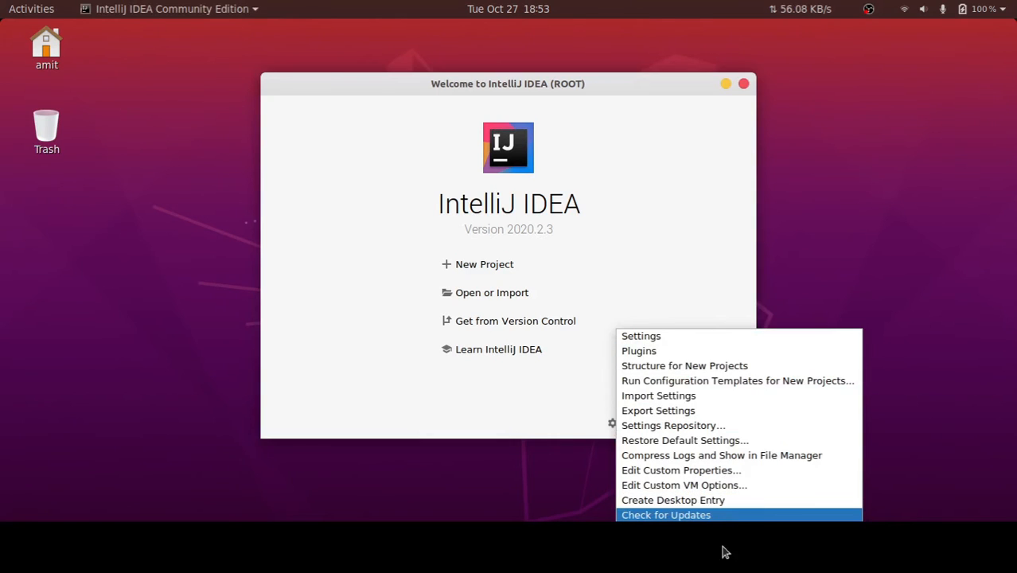
left_click(535, 390)
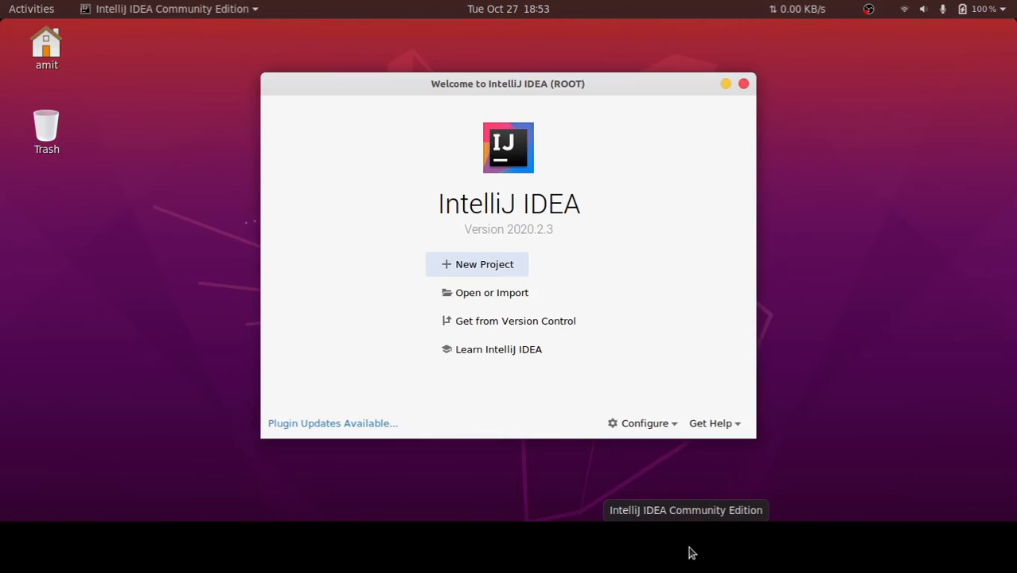
Search the installed applications for "inte" to check the IntelliJ IDEA launcher entry, and return to the welcome screen
left_click(782, 553)
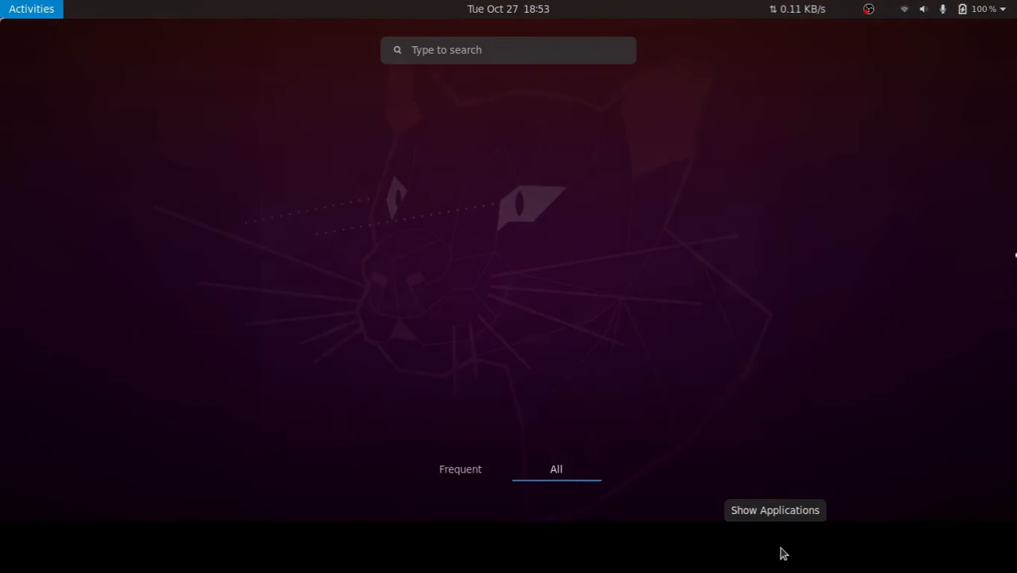
type("intw")
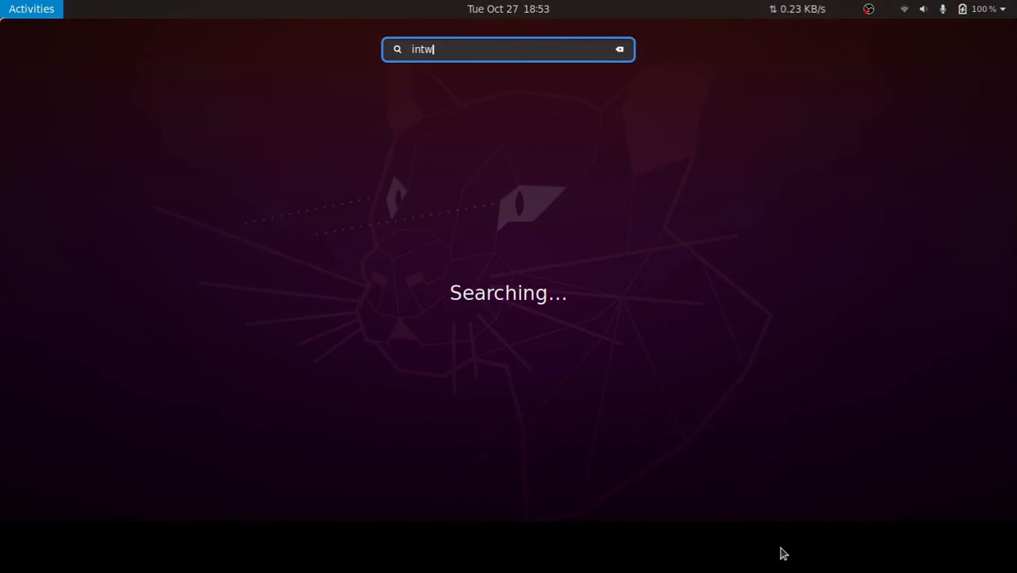
key("BackSpace")
type("e")
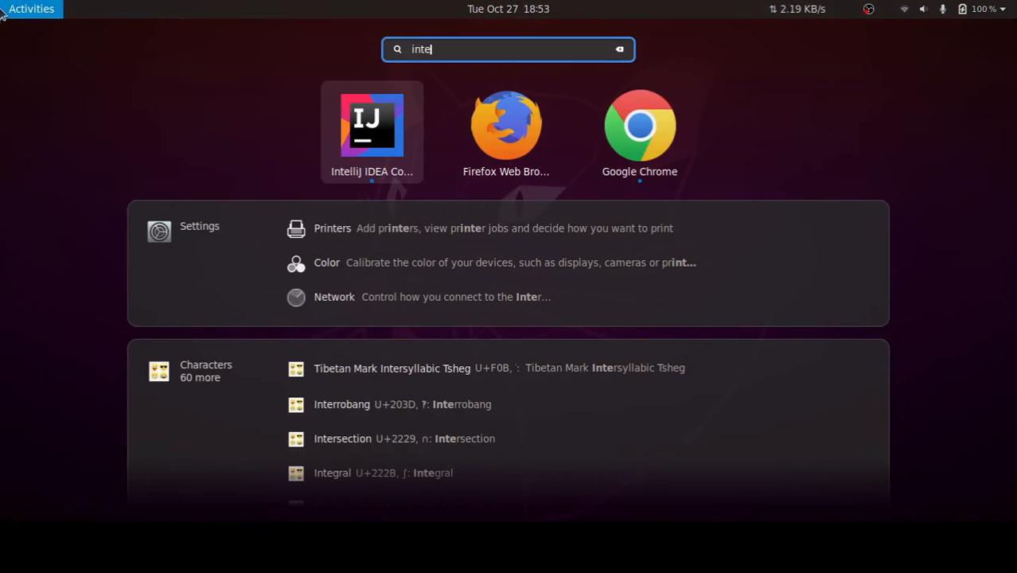
left_click(1, 6)
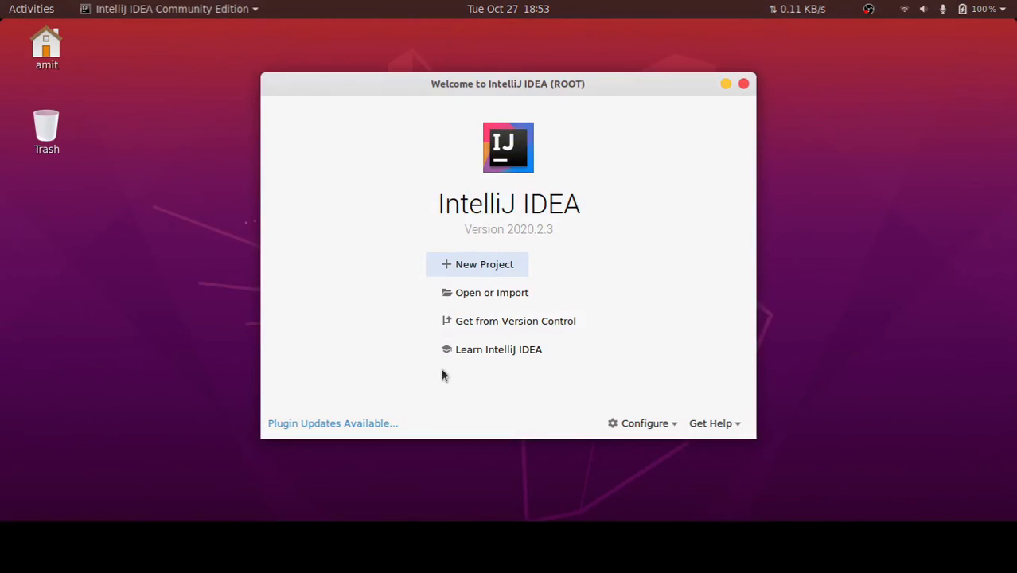
Start a new Java project and check the JDK 14 installer package in the idea folder
left_click(499, 256)
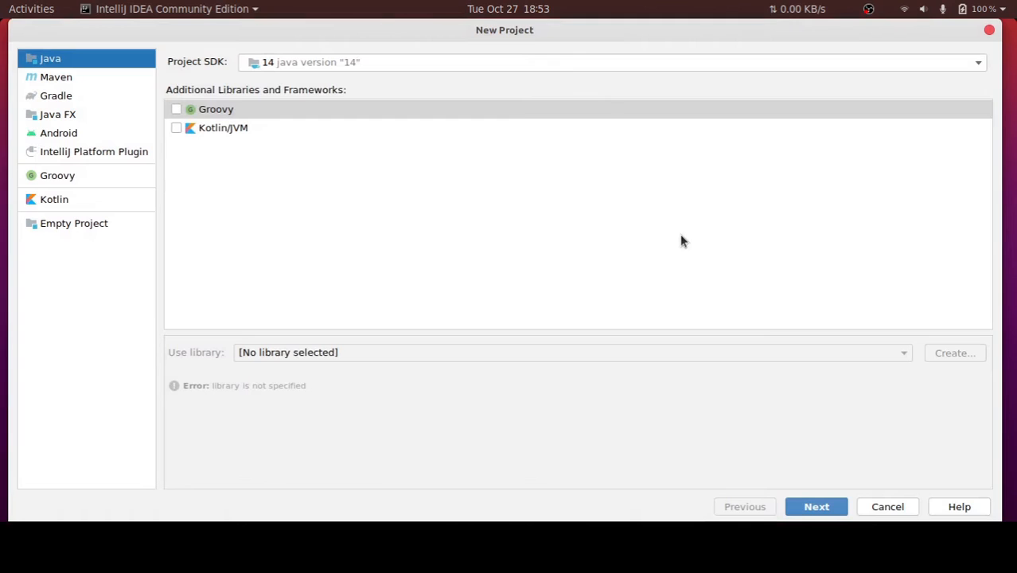
left_click(307, 65)
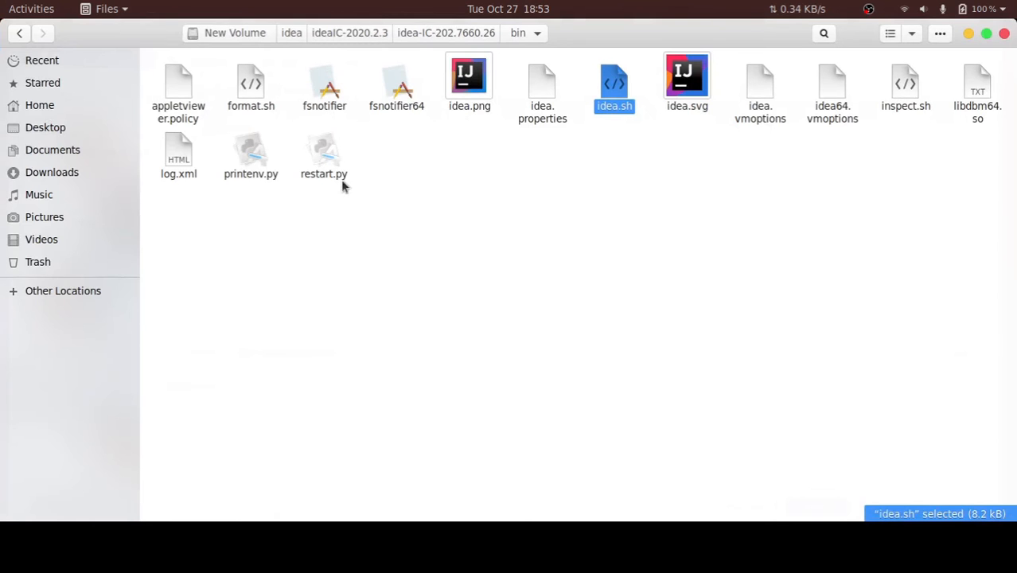
left_click(291, 33)
left_click(416, 87)
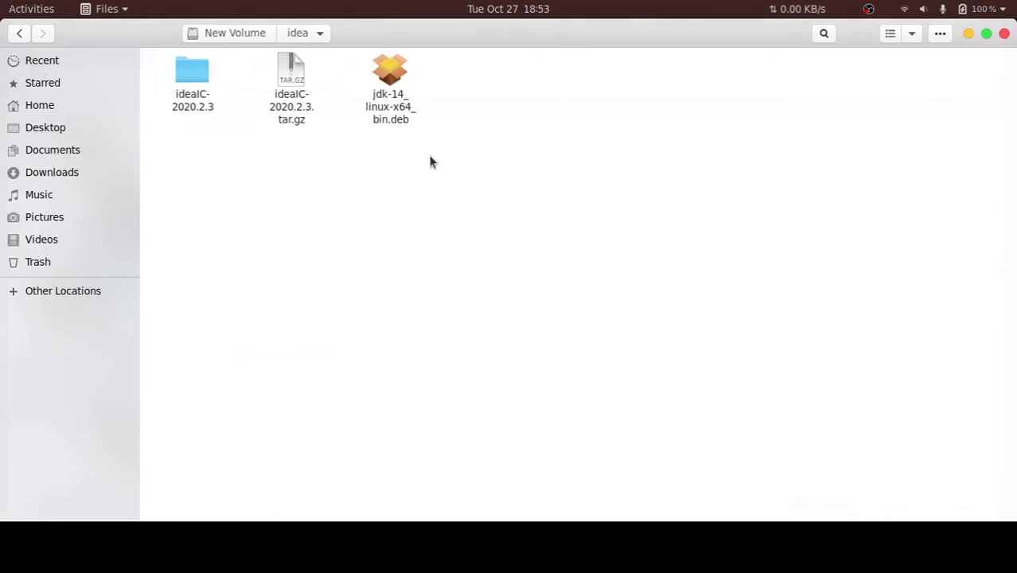
left_click(381, 94)
left_click(969, 33)
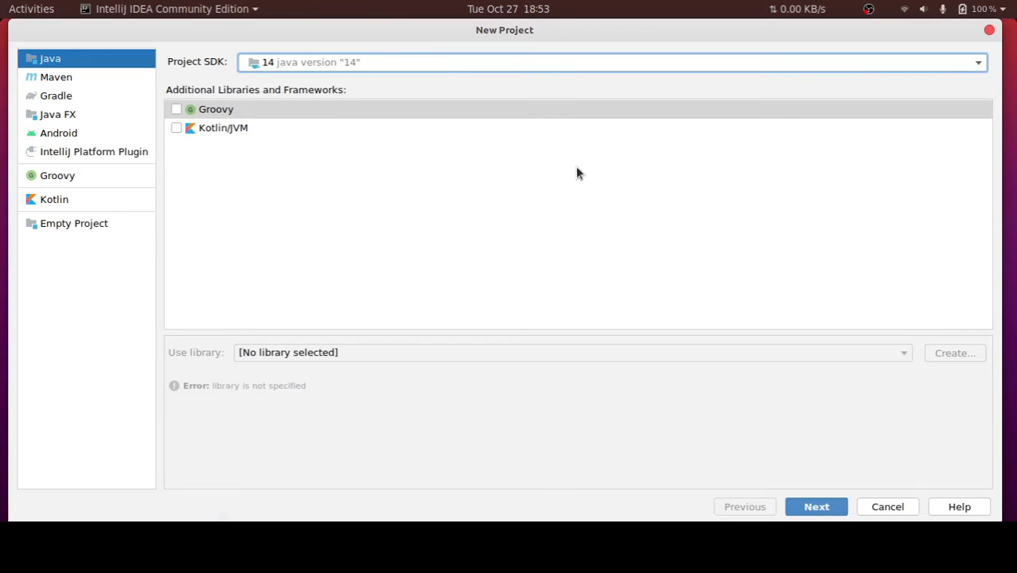
Review the project SDK choices, keep Java version 14 without additional libraries, and continue to the template page
left_click(268, 67)
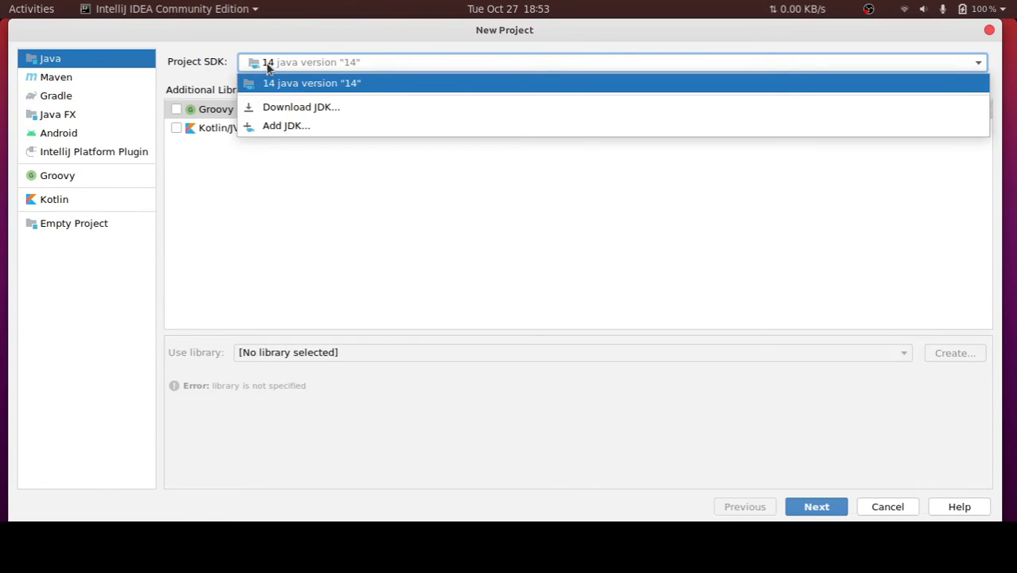
left_click(267, 66)
left_click(267, 66)
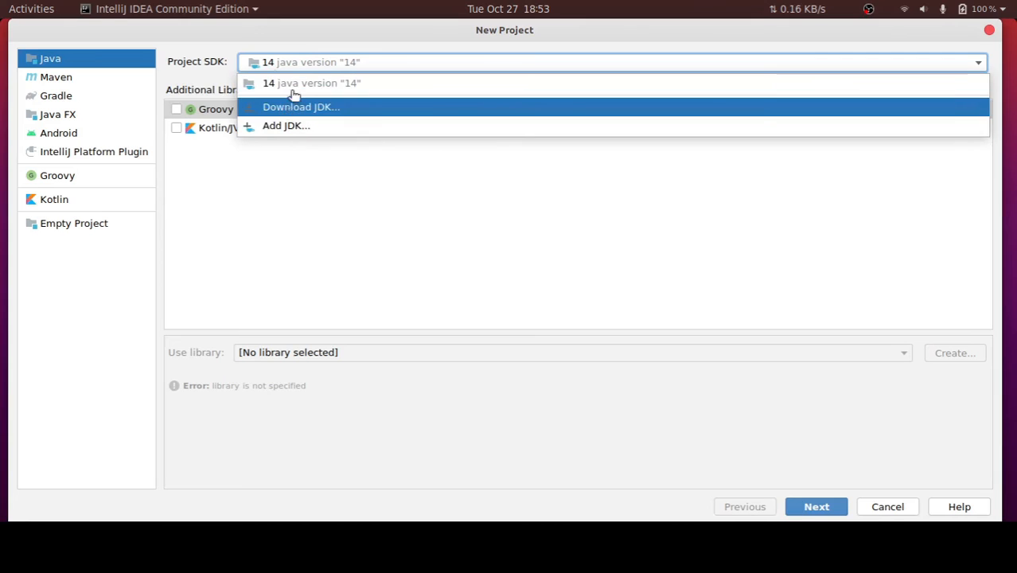
left_click(300, 67)
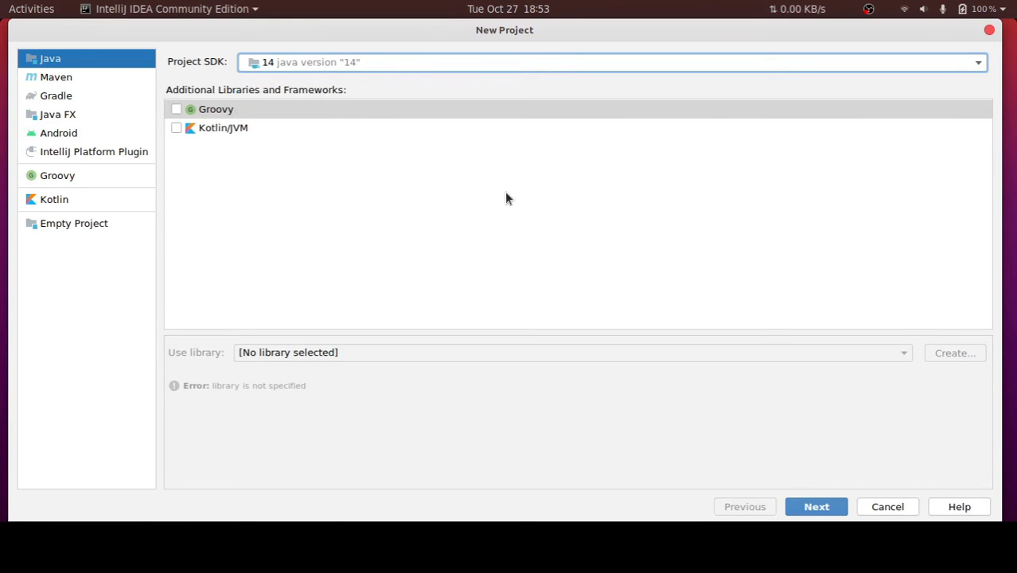
left_click(847, 501)
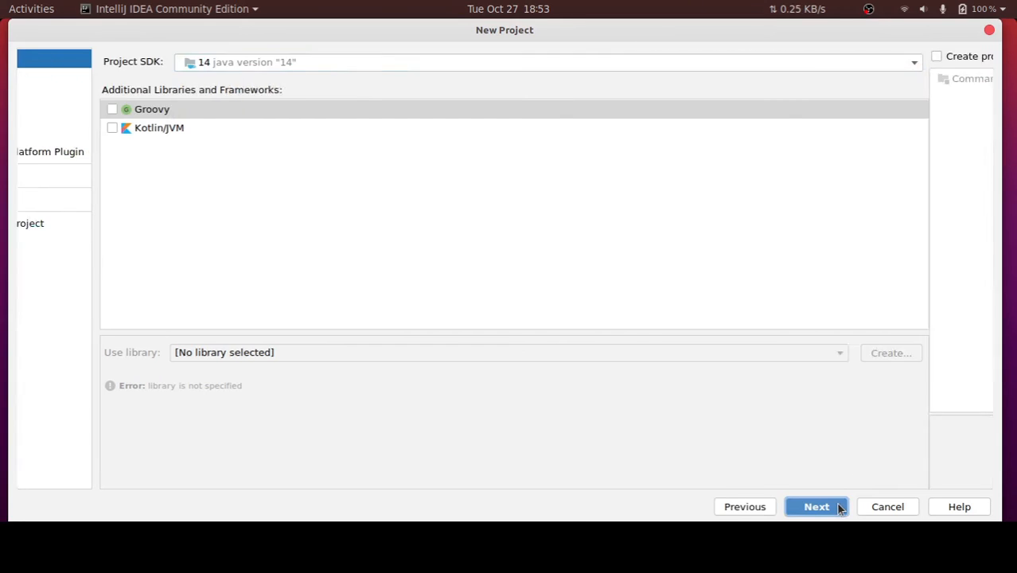
Check the Command Line App template, but continue without creating the project from a template
left_click(112, 57)
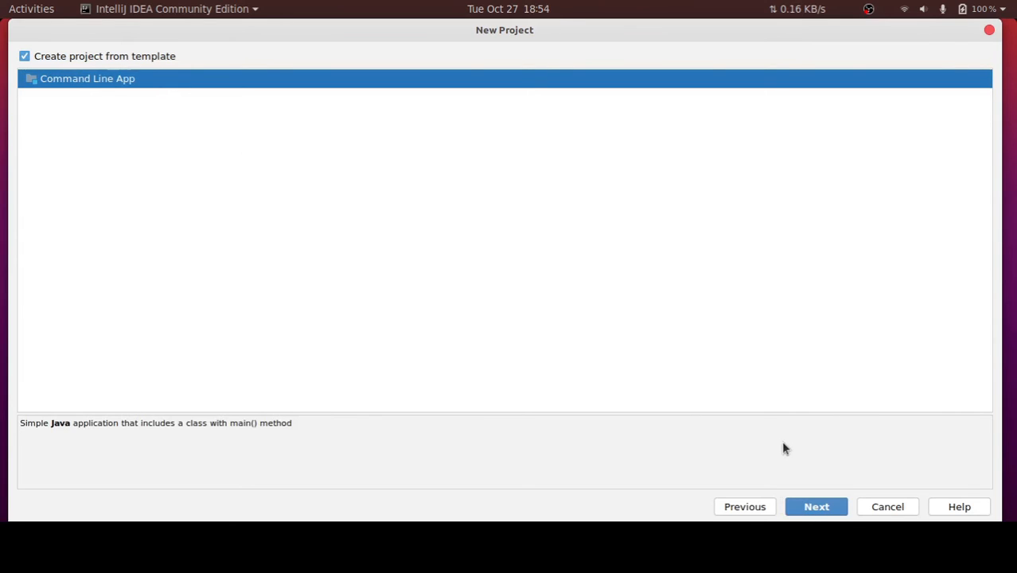
left_click(83, 58)
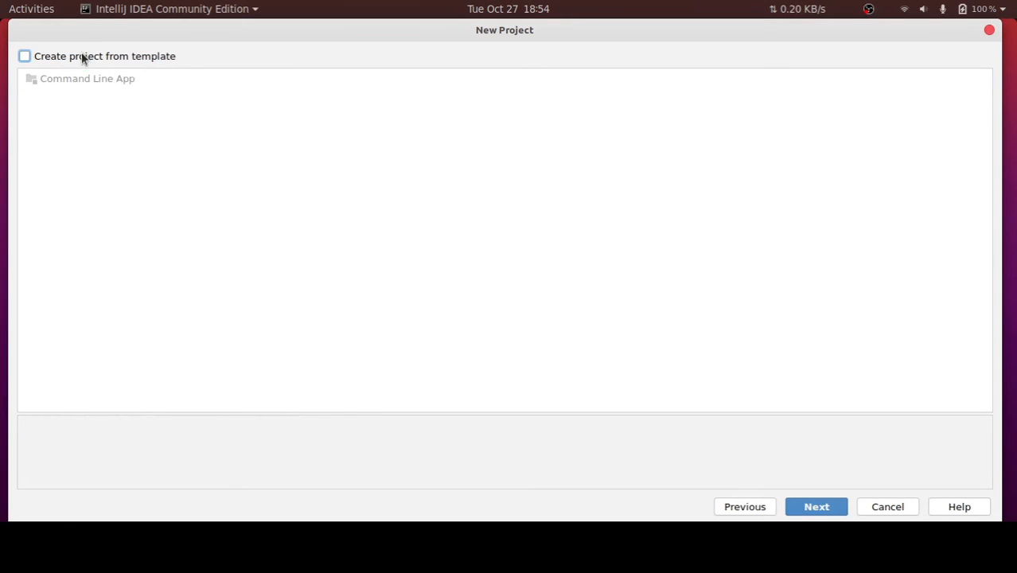
left_click(808, 507)
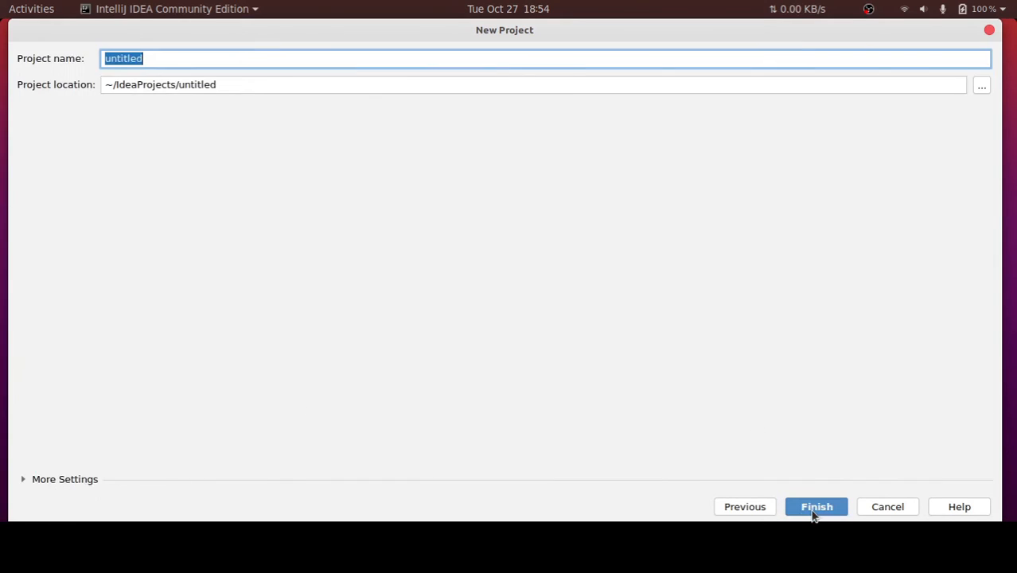
Name the project "Hello world" and create it in the default location
type("Hello worl")
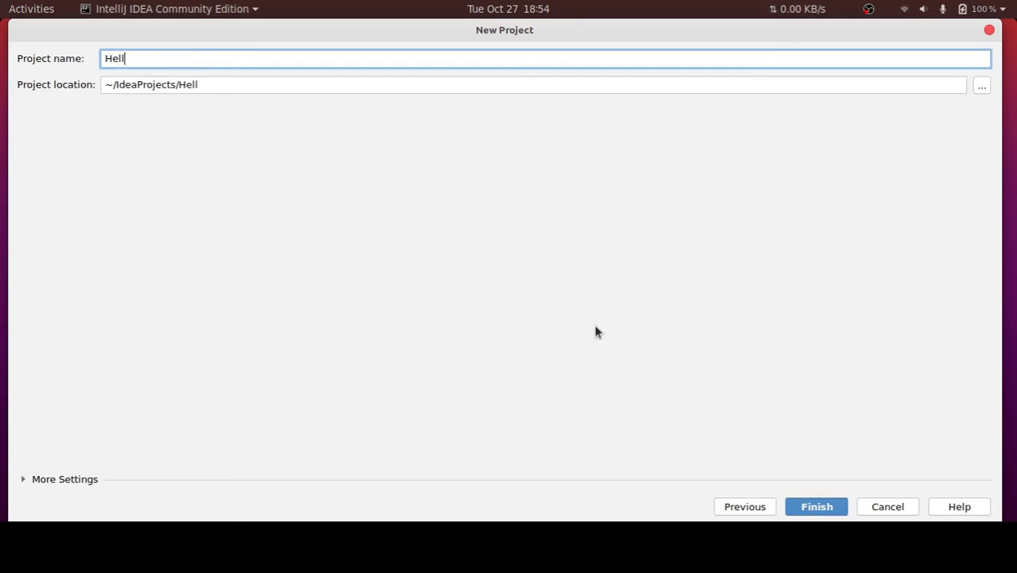
type("f")
key("BackSpace")
type("d")
left_click(811, 508)
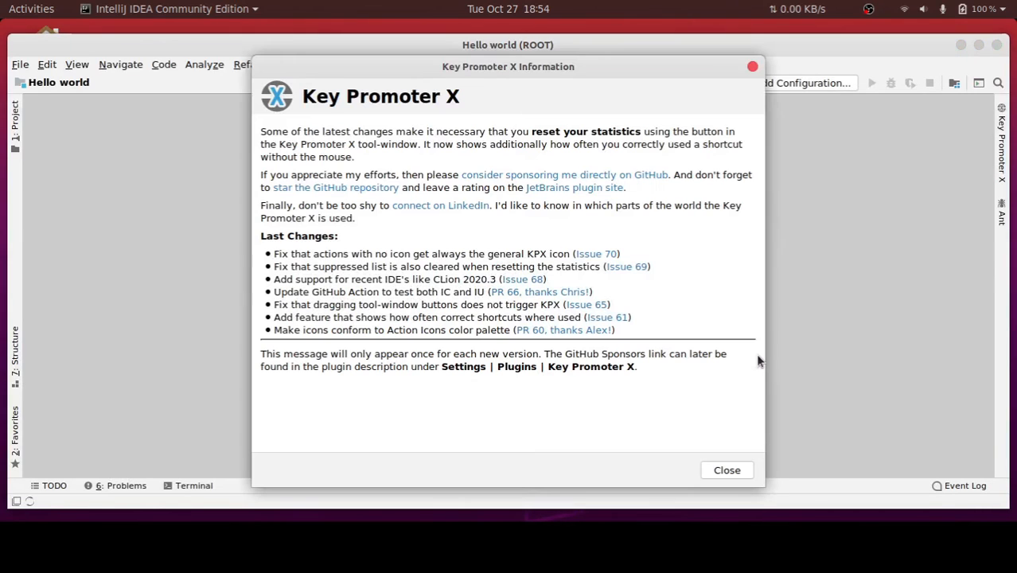
Dismiss the Key Promoter X information and the Tip of the Day, and reposition the project window
left_click(727, 469)
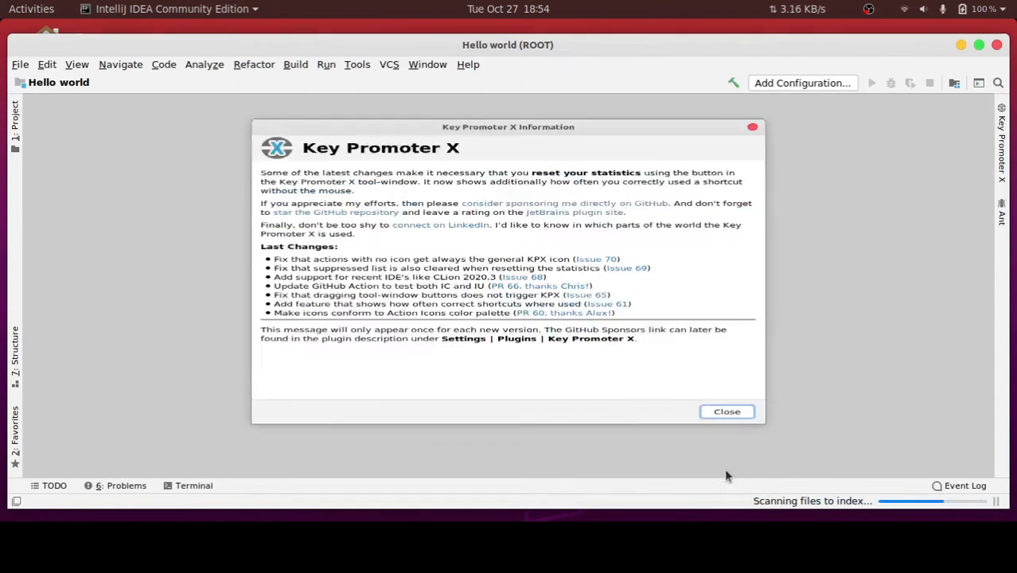
left_click_drag(523, 48, 556, 51)
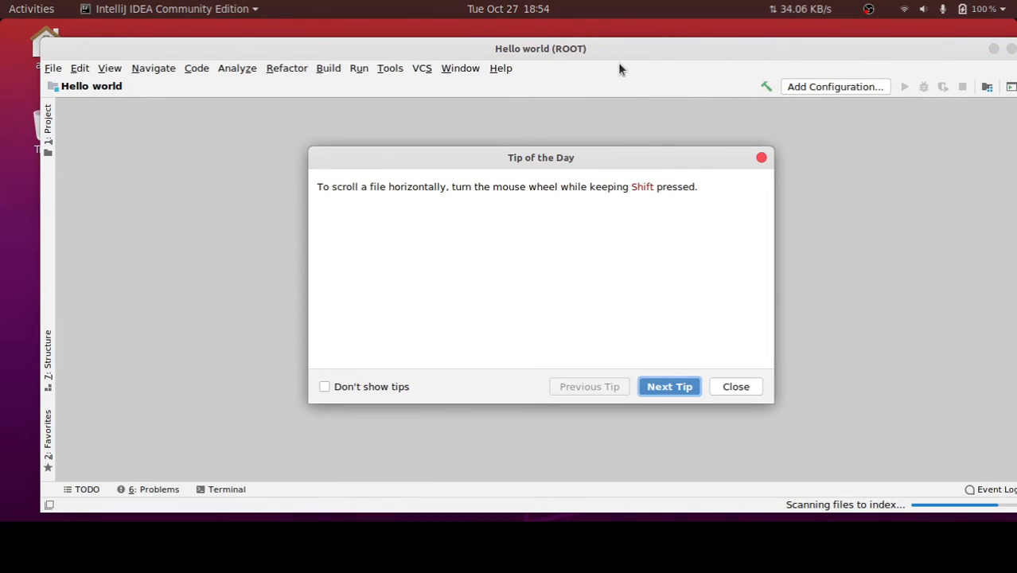
left_click(762, 157)
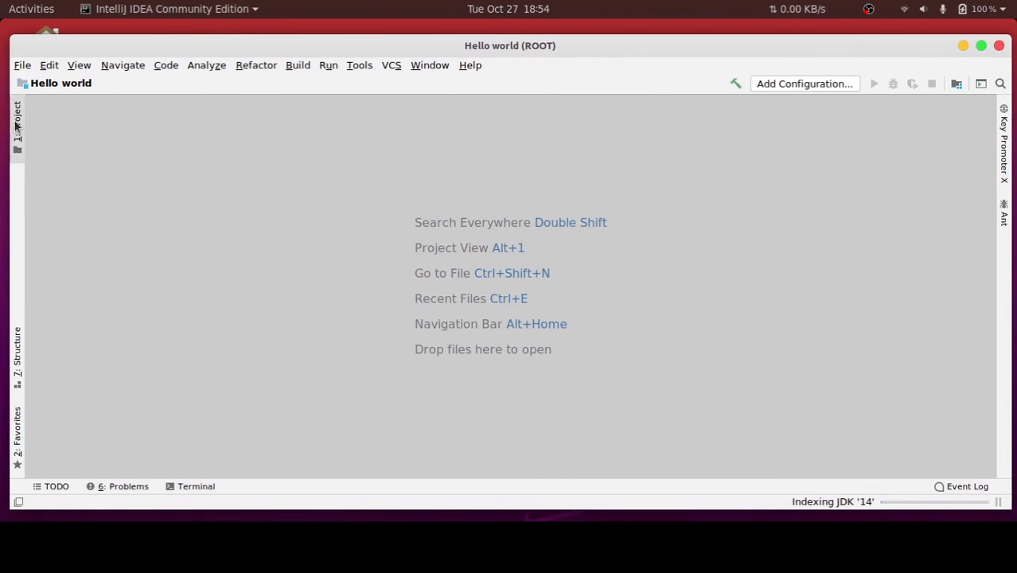
Show the project tree and expand the Hello world project folder
left_click(15, 127)
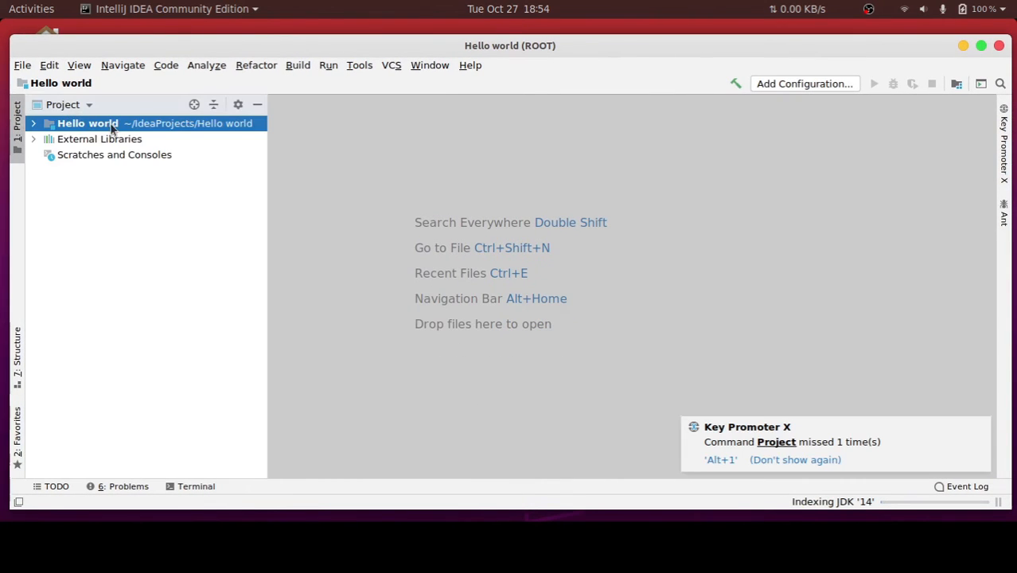
right_click(113, 127)
mouse_move(186, 132)
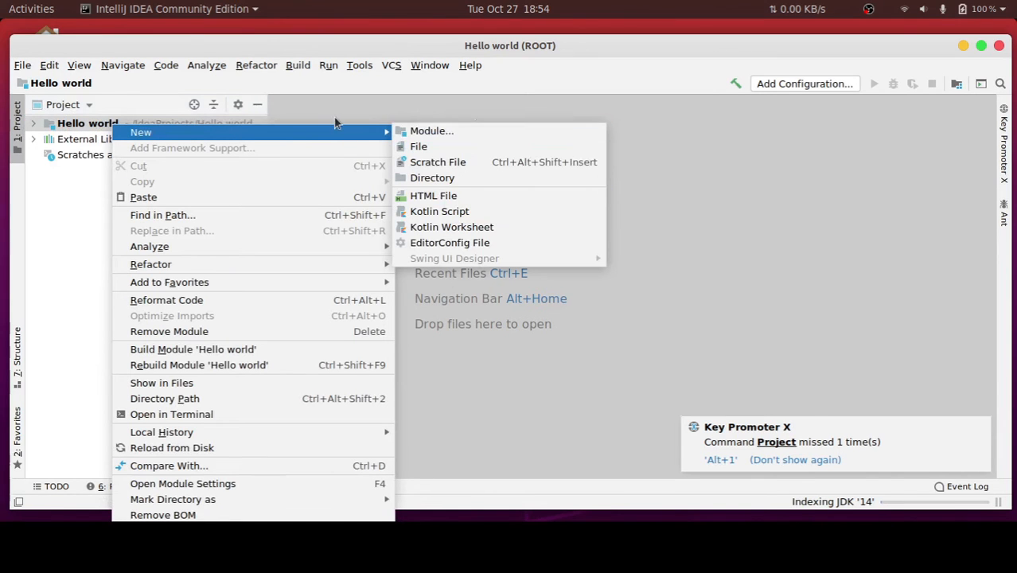
left_click(307, 109)
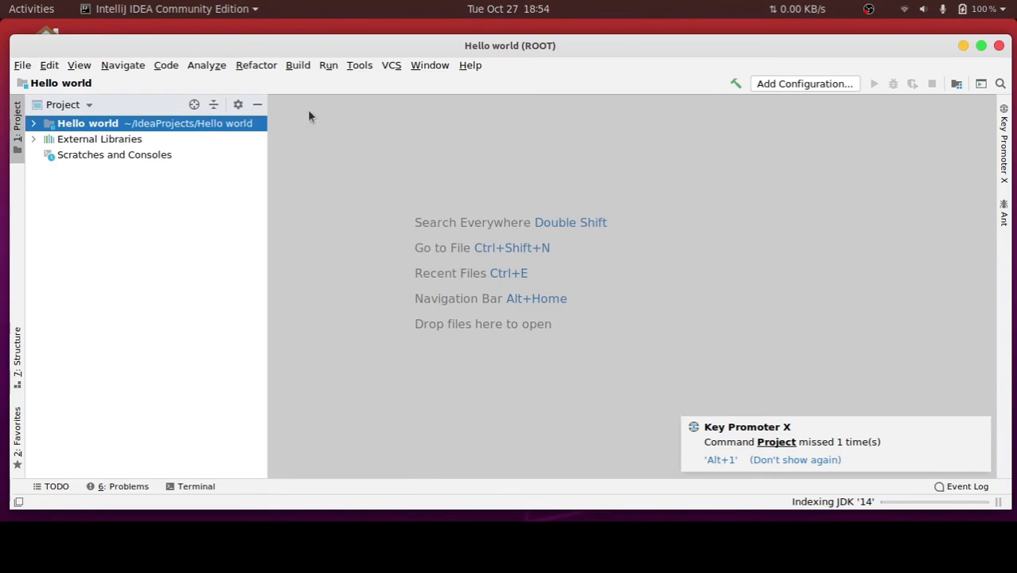
double_click(109, 123)
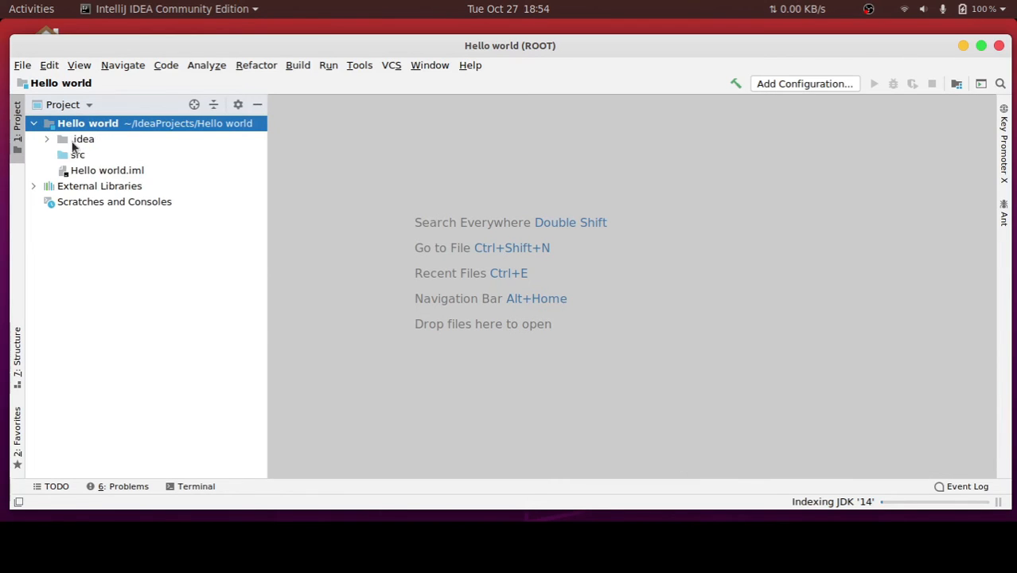
Create a new Java class named helloworld in the src folder
left_click(64, 155)
right_click(65, 156)
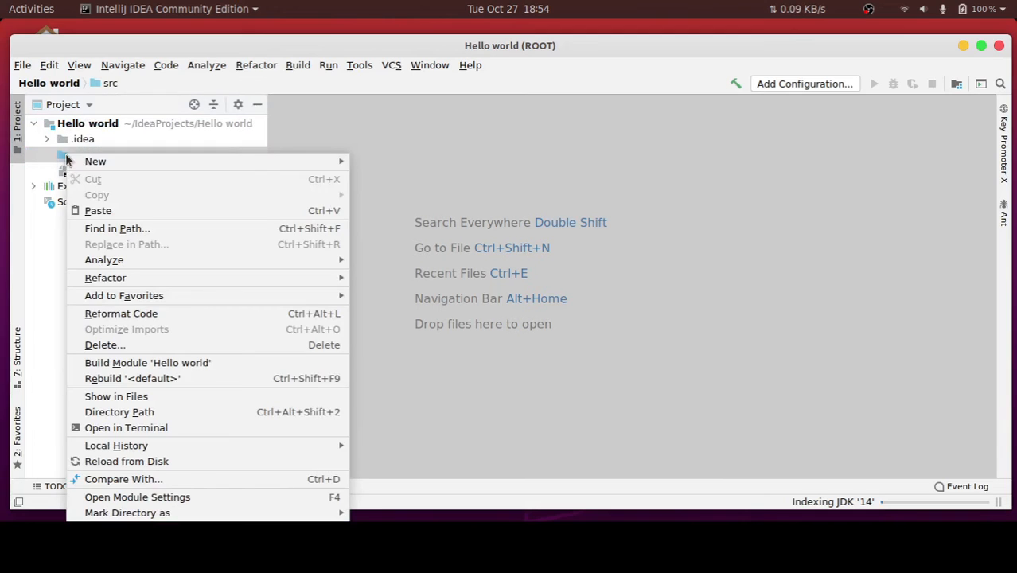
mouse_move(94, 164)
left_click(368, 161)
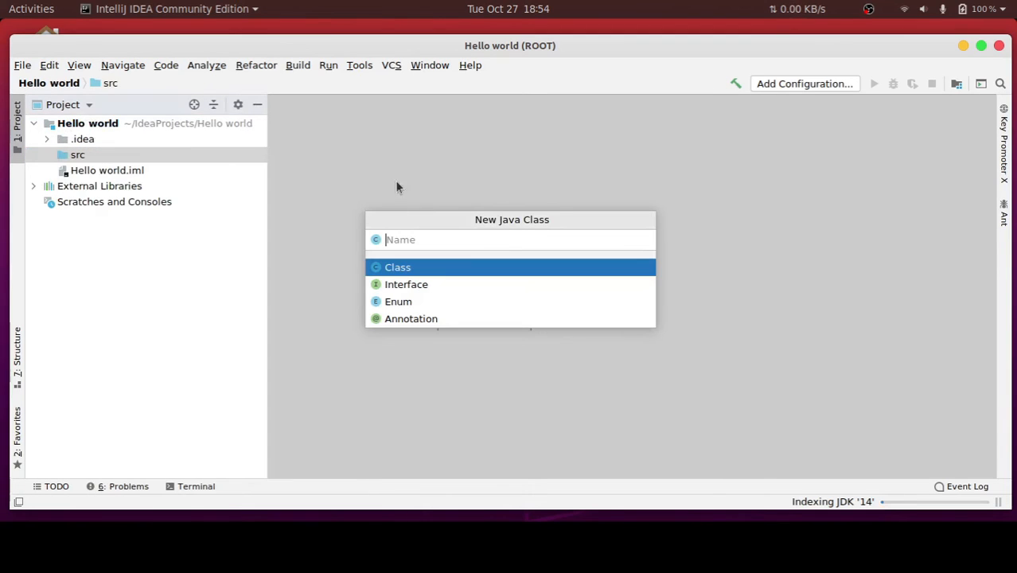
type("helloworld")
key("Return")
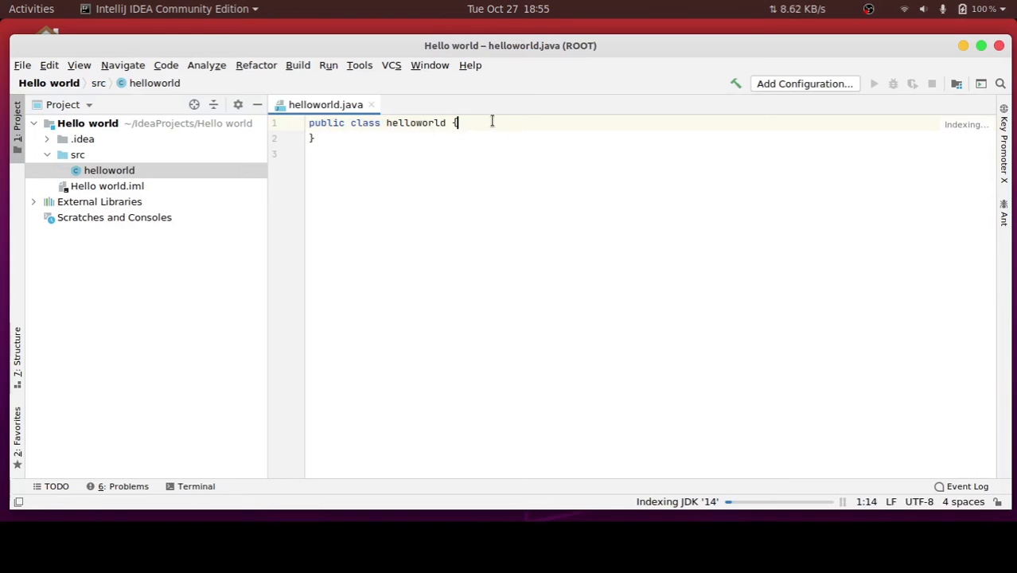
Begin the main method declaration inside the helloworld class with public static void
key("Return")
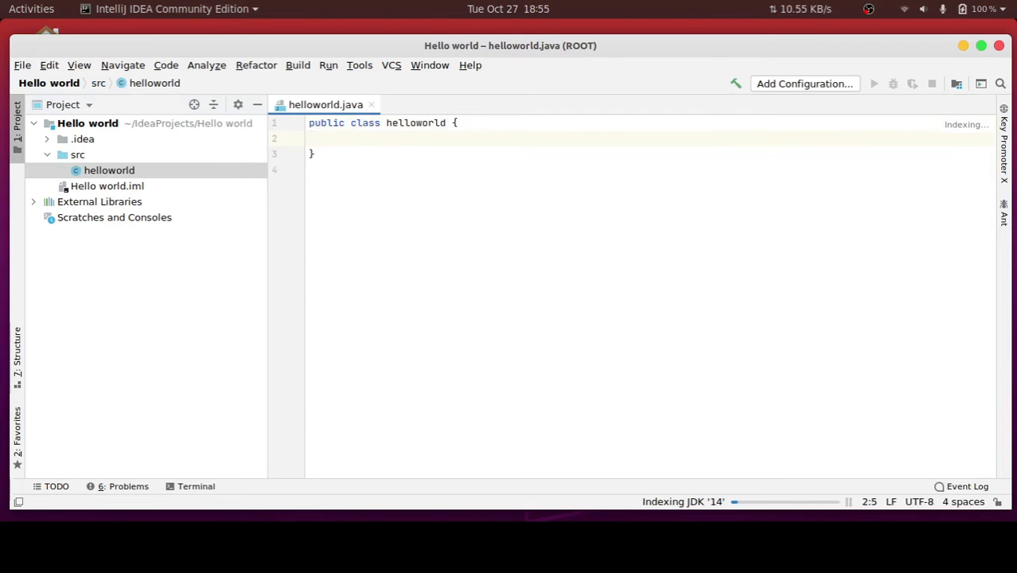
type("psvm")
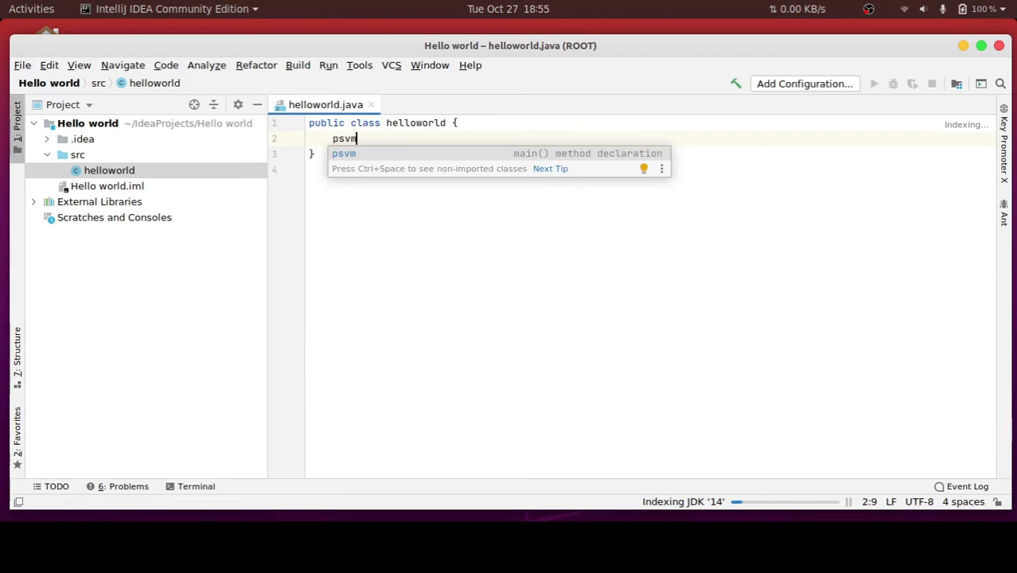
key("BackSpace")
key("BackSpace")
key("BackSpace")
type("ubl")
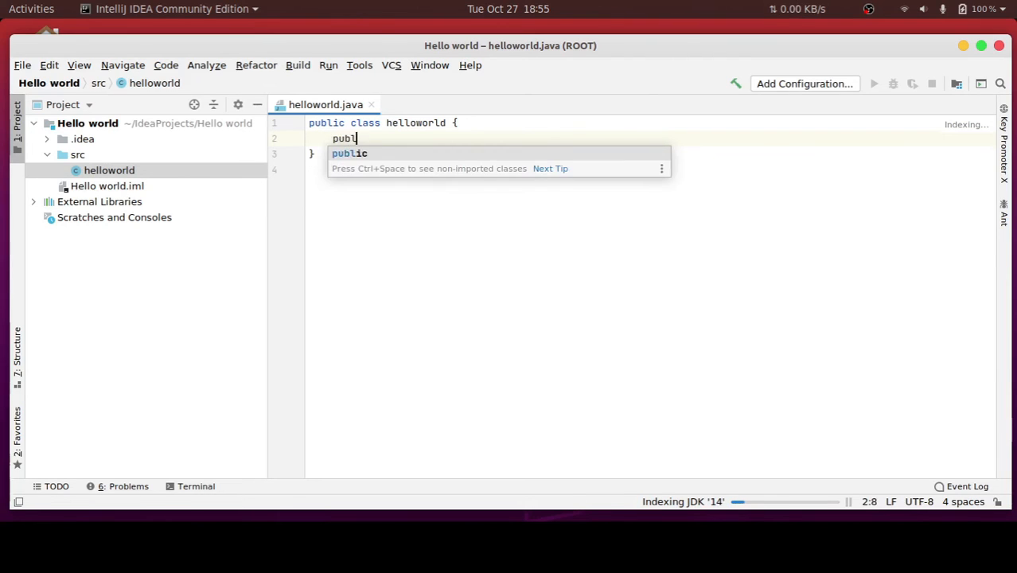
type("ic stati")
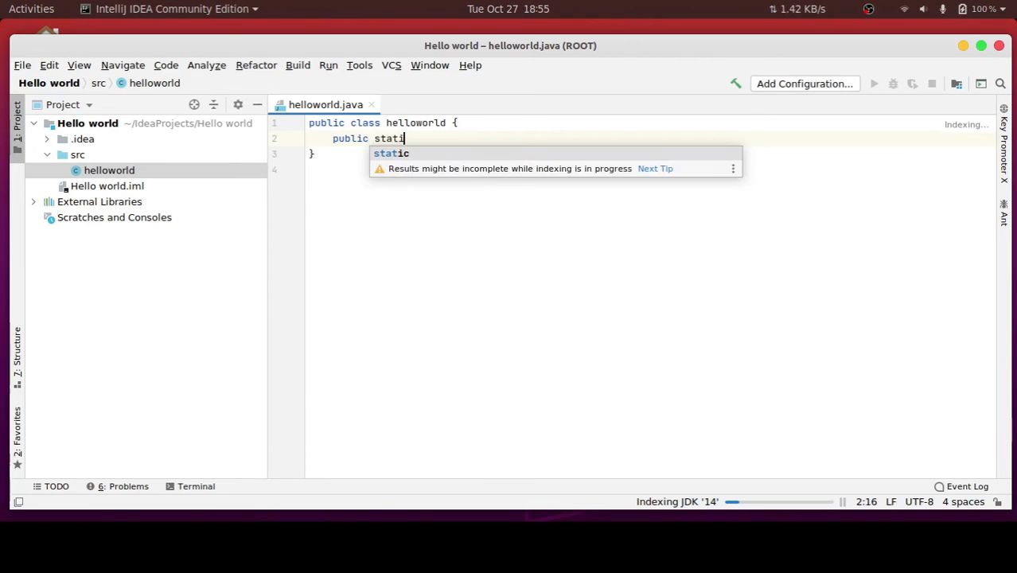
type("c void ma")
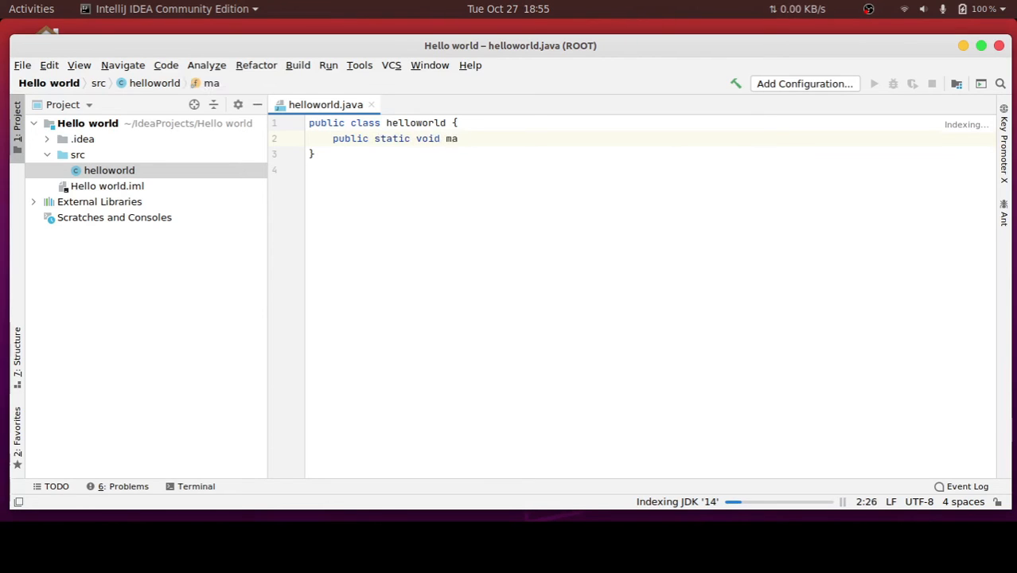
type("in(Sring")
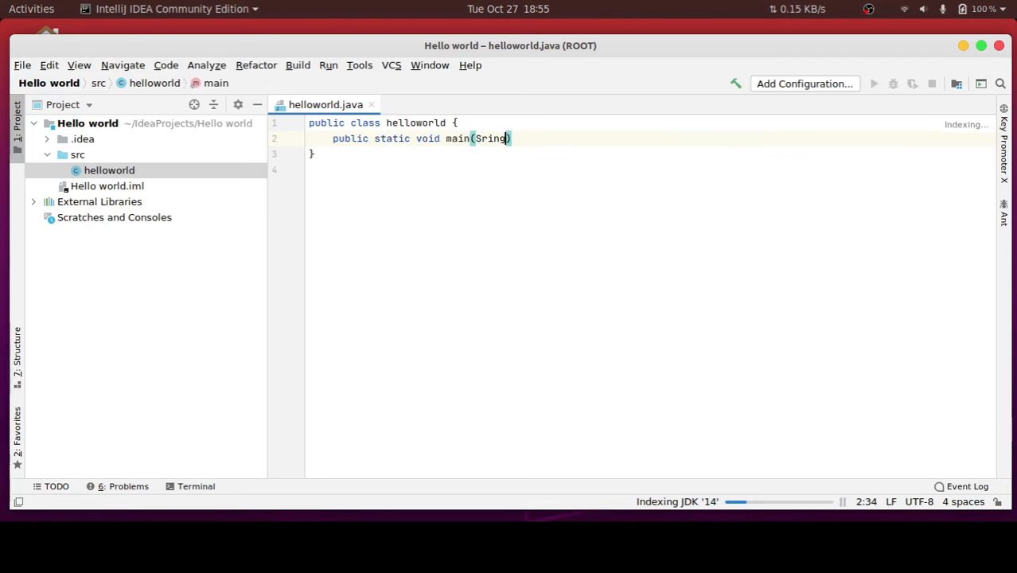
Complete the main method's name and give it the parameter String [] args
key("BackSpace")
key("BackSpace")
key("BackSpace")
key("BackSpace")
type("tring ")
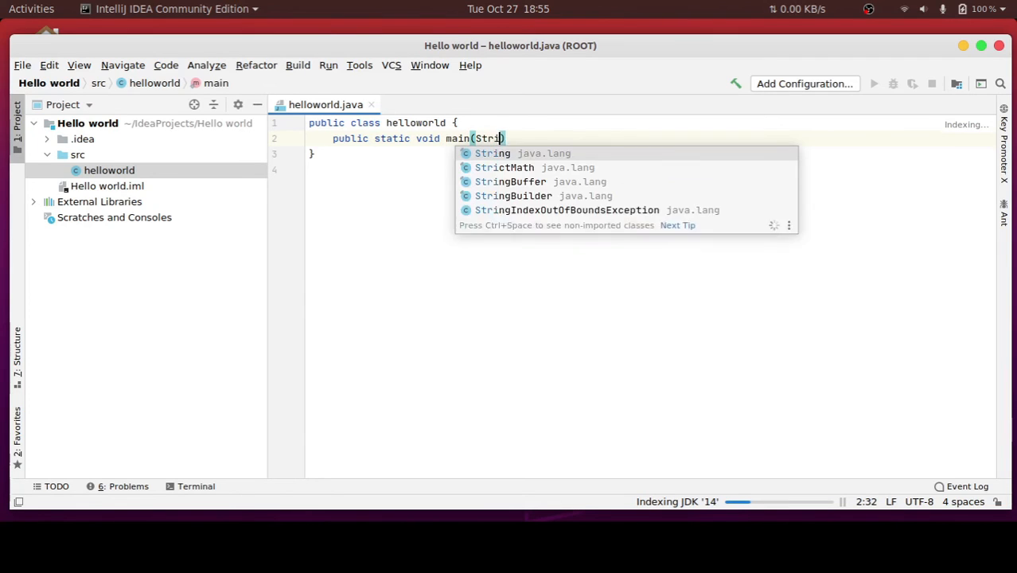
type("[] args")
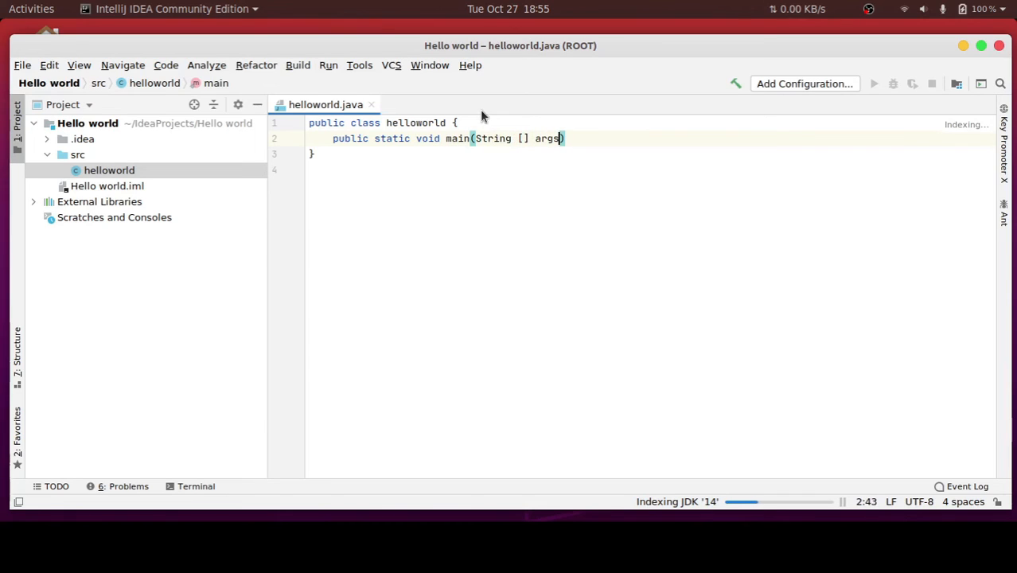
Remove the space between String and [] in the main method's parameter
key("Left")
key("Left")
key("Left")
key("Left")
key("Left")
key("Left")
key("Left")
key("BackSpace")
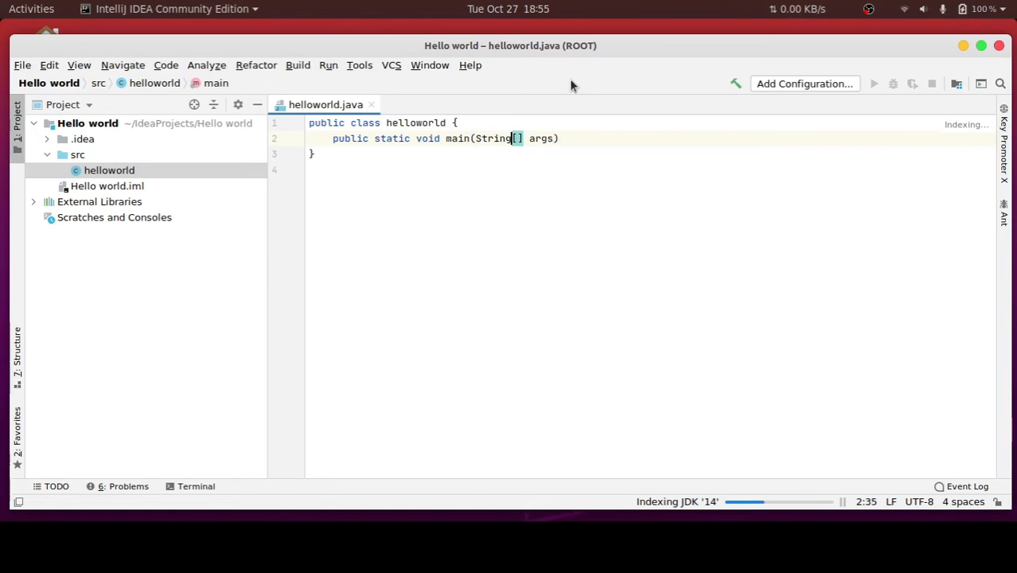
left_click(603, 139)
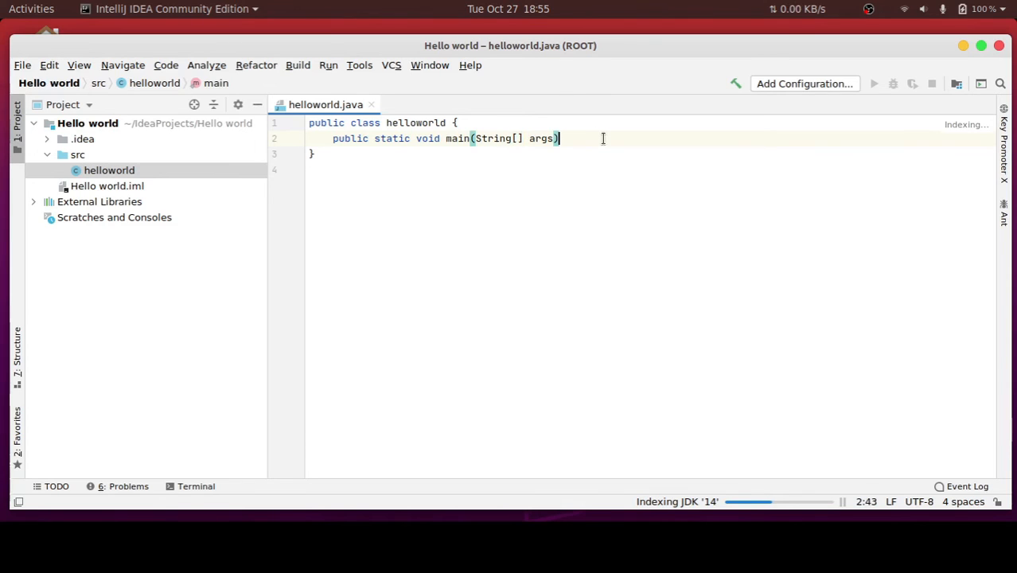
Try the psvm template on a new line below the main method declaration
key("Return")
type("psv")
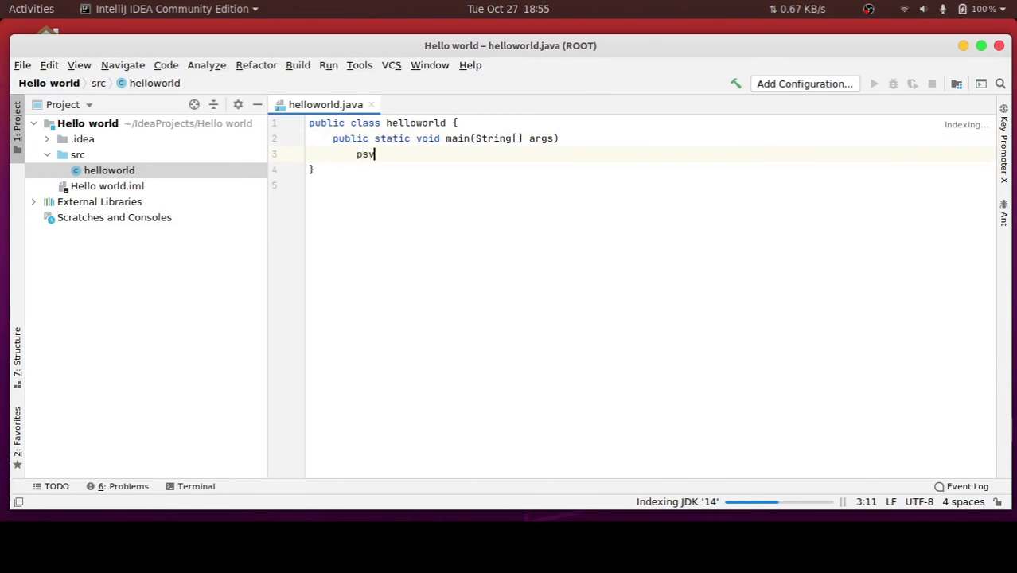
type("m")
key("BackSpace")
key("BackSpace")
key("BackSpace")
key("BackSpace")
key("BackSpace")
key("BackSpace")
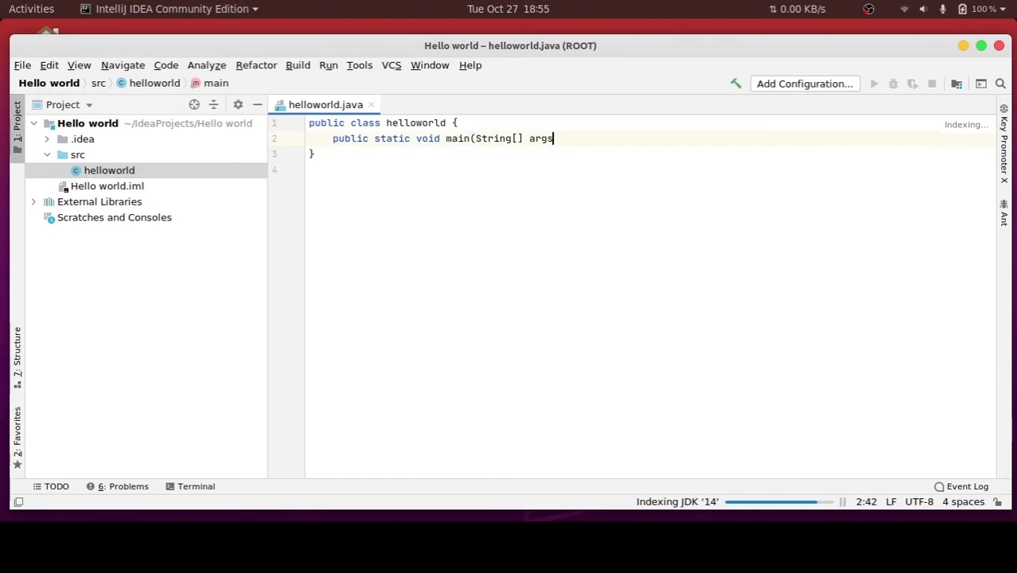
type(")")
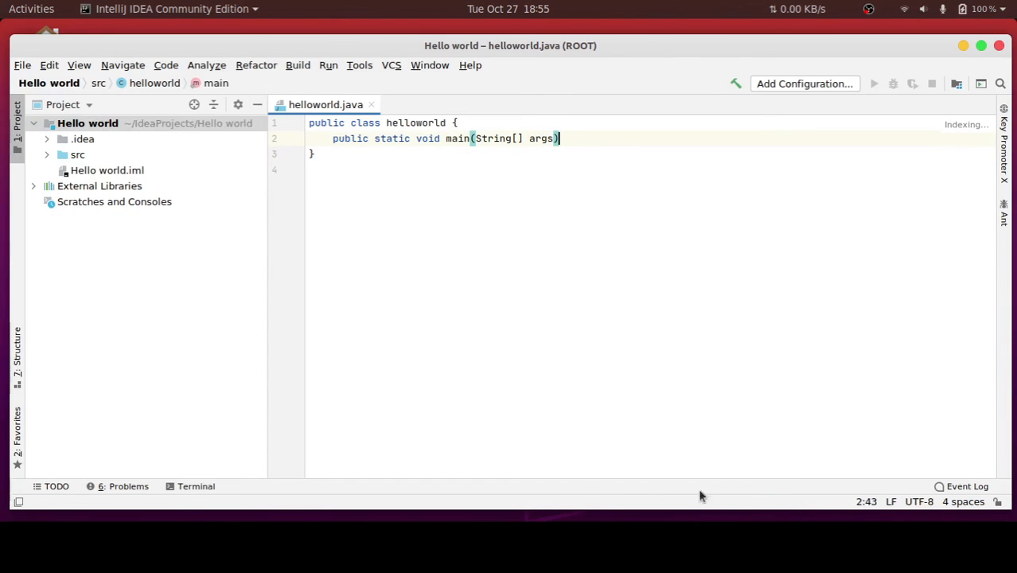
Enter psvm again below the main method declaration and try the quick-fix suggestions for it
mouse_move(974, 129)
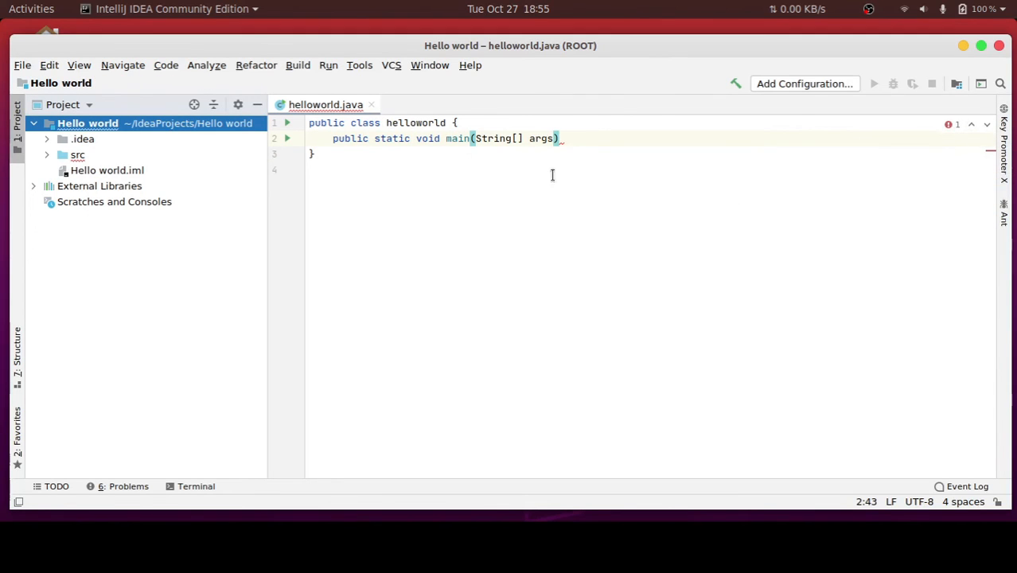
left_click(586, 139)
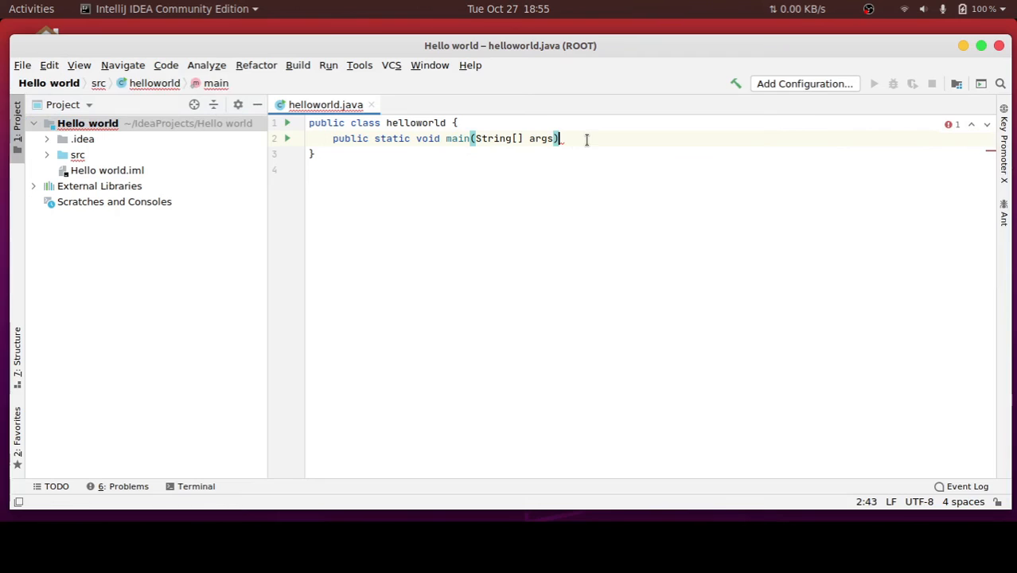
key("Return")
type("psvm")
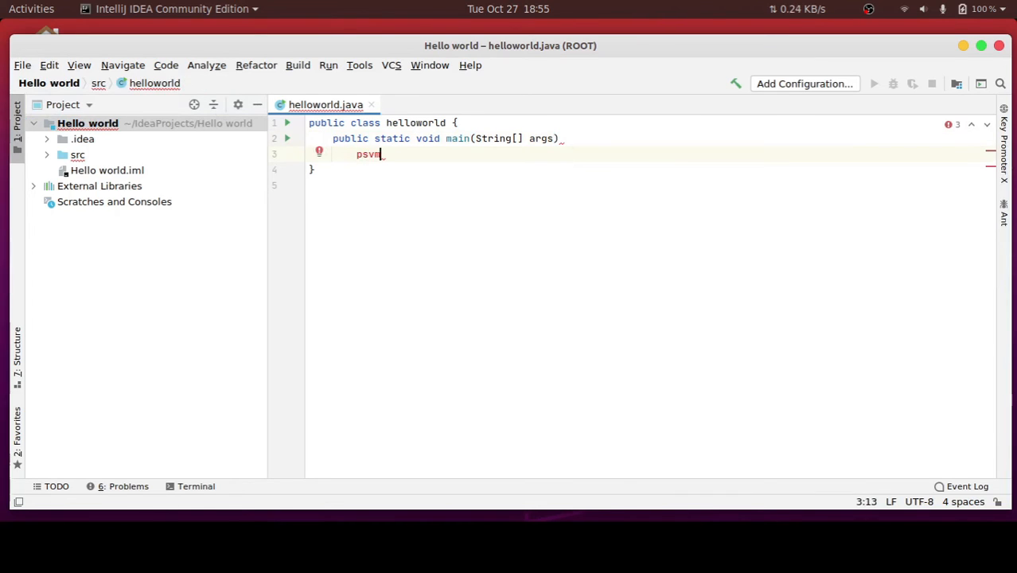
key("alt+Return")
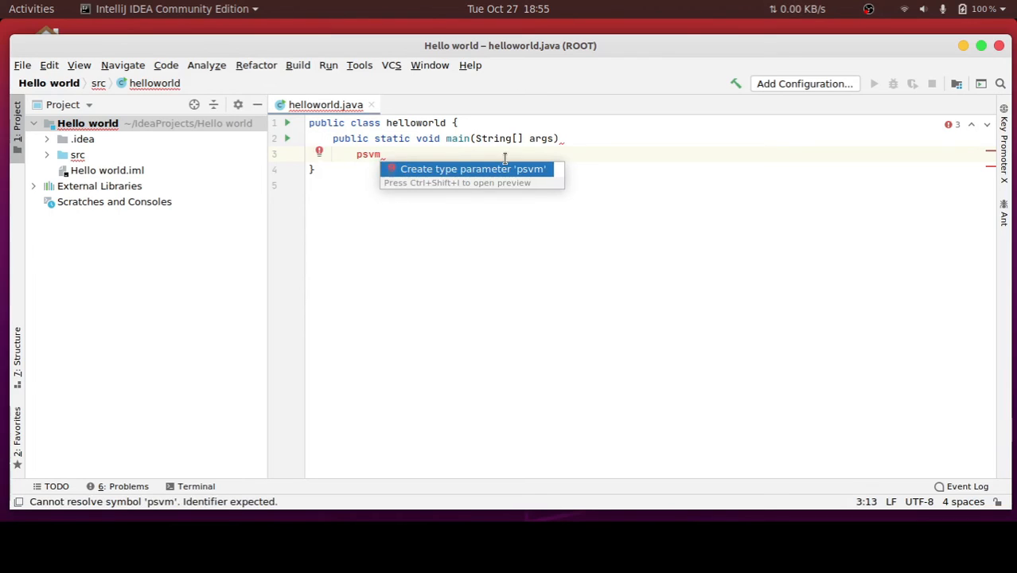
key("Escape")
Delete the hand-written main declaration from the helloworld class and generate the complete main method with the psvm template
key("BackSpace")
key("BackSpace")
key("BackSpace")
key("BackSpace")
key("BackSpace")
key("BackSpace")
key("BackSpace")
key("BackSpace")
key("BackSpace")
key("BackSpace")
key("BackSpace")
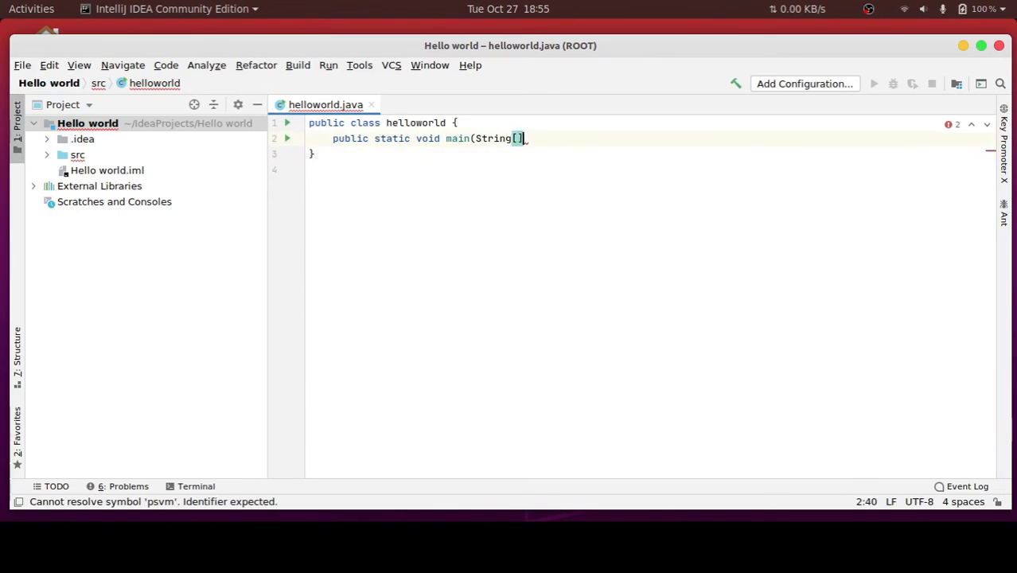
key("BackSpace")
key("BackSpace")
key("BackSpace")
key("BackSpace")
key("BackSpace")
key("BackSpace")
key("BackSpace")
key("BackSpace")
key("BackSpace")
key("BackSpace")
key("BackSpace")
key("BackSpace")
key("BackSpace")
key("BackSpace")
key("BackSpace")
key("BackSpace")
key("BackSpace")
key("BackSpace")
key("BackSpace")
key("BackSpace")
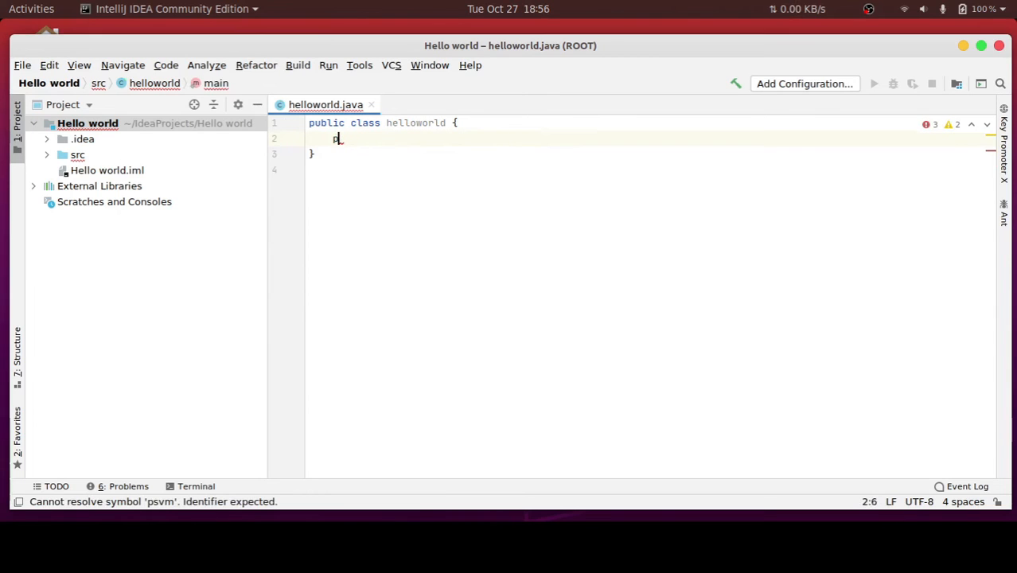
key("BackSpace")
type("psvm")
key("Escape")
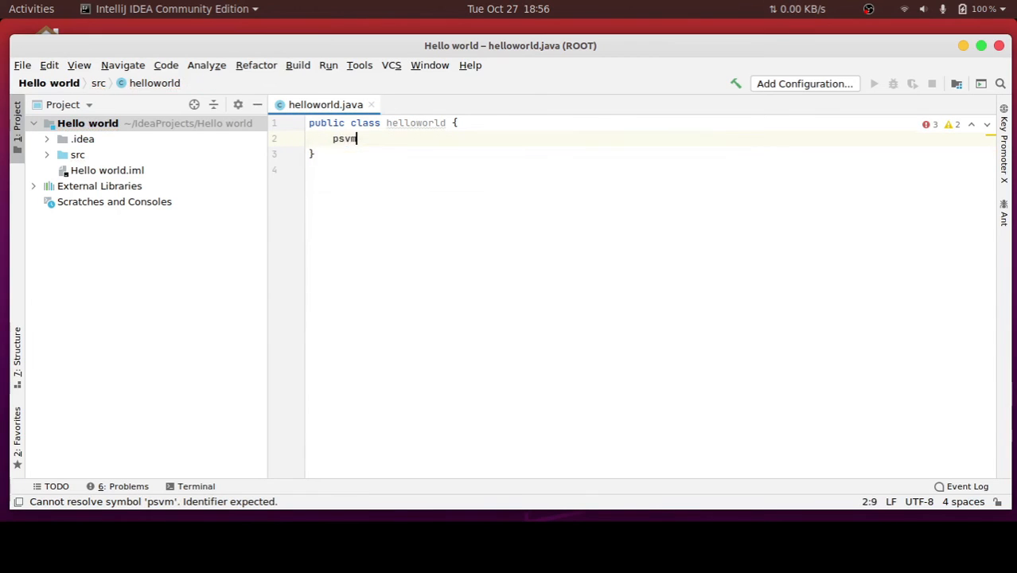
key("Tab")
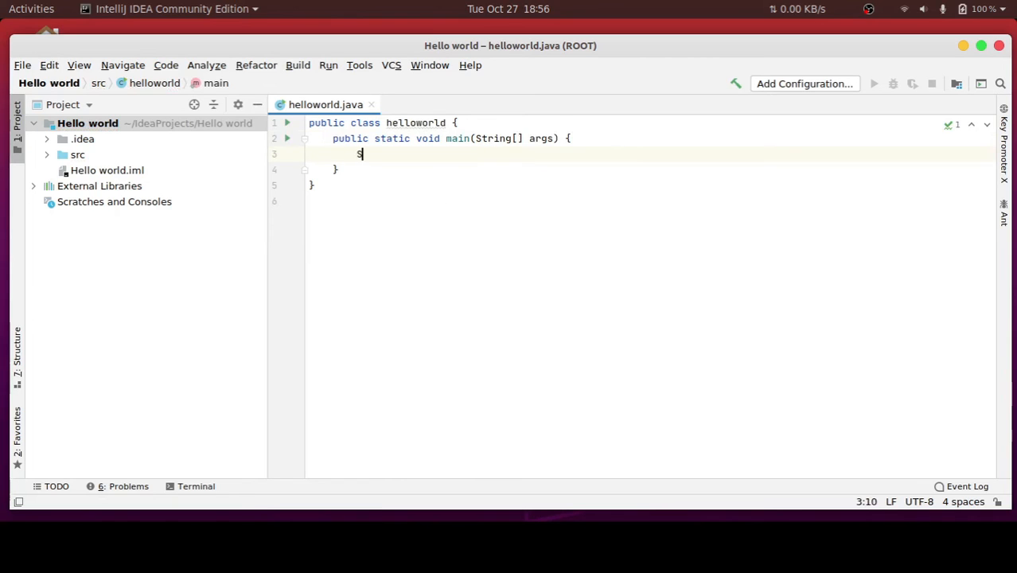
Add a System.out.println statement that prints "Helloworld" inside the main method, using the sout template
type("sout")
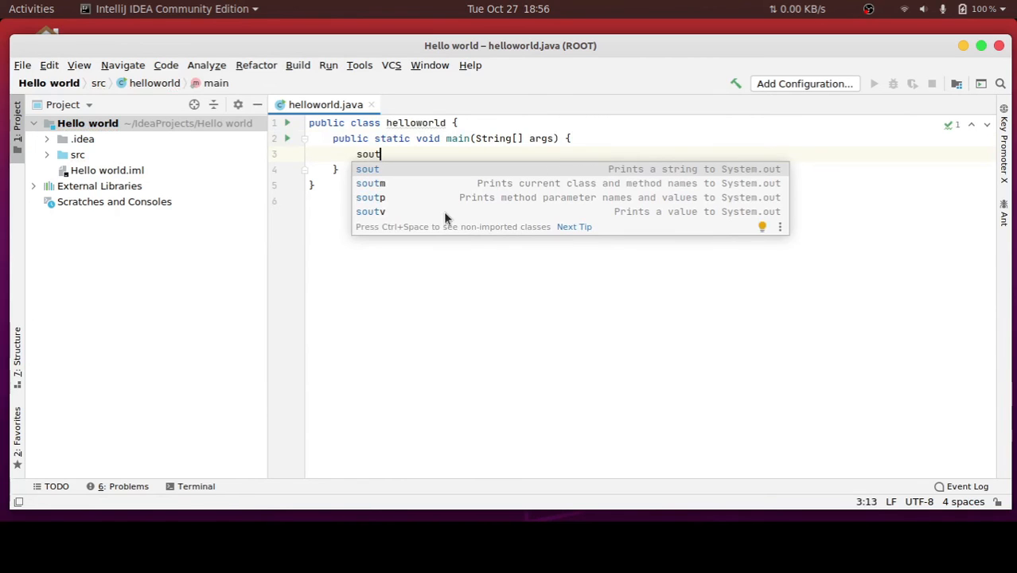
key("Tab")
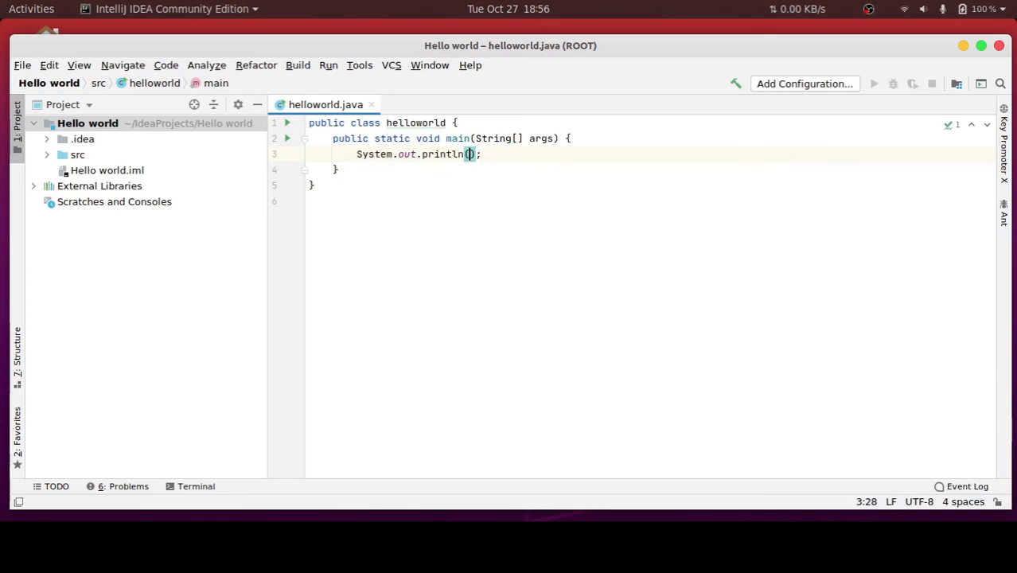
type("\"Hellow")
key("BackSpace")
type("orld")
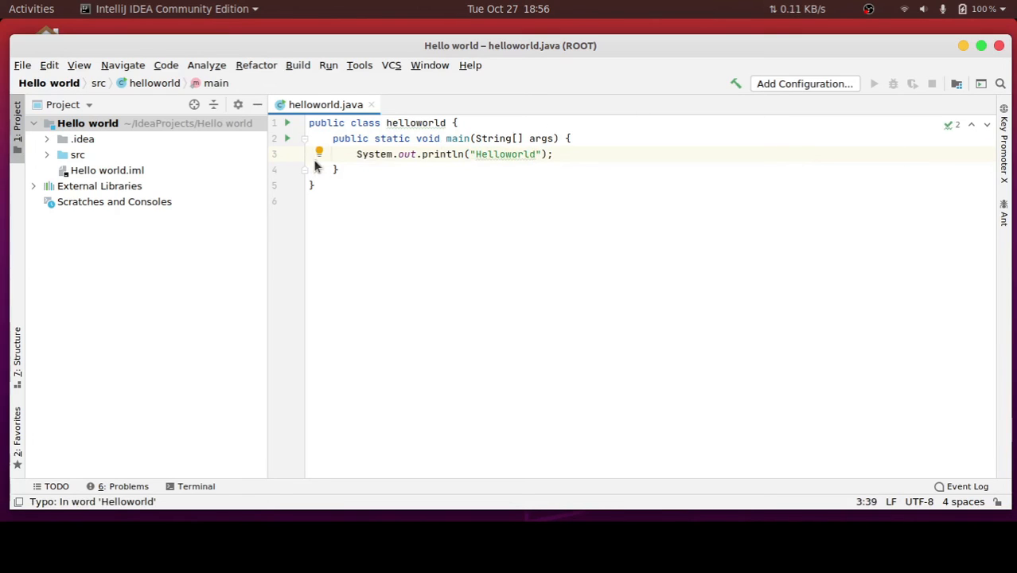
left_click(315, 157)
triple_click(431, 160)
left_click(430, 160)
key("alt+Return")
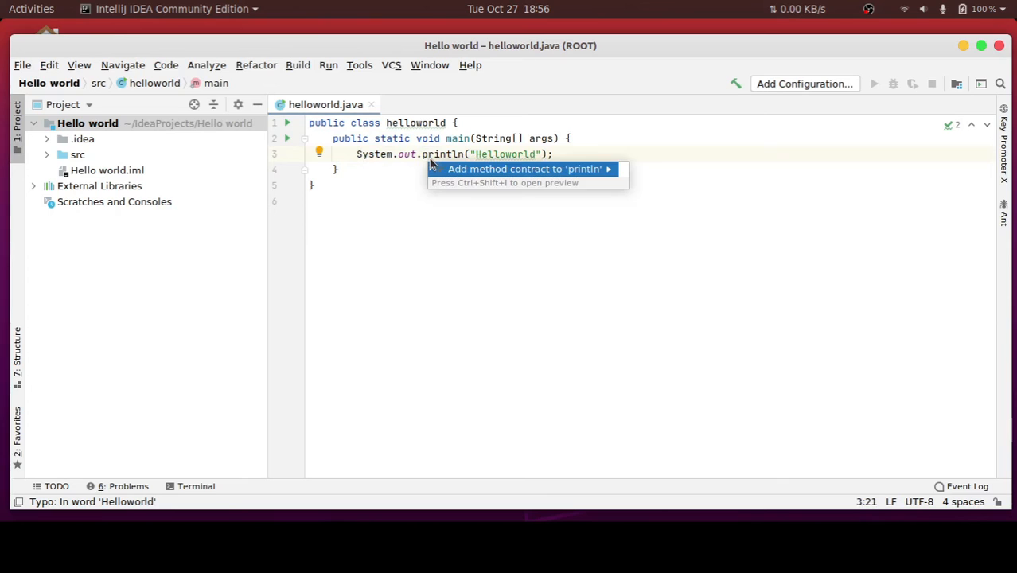
key("Escape")
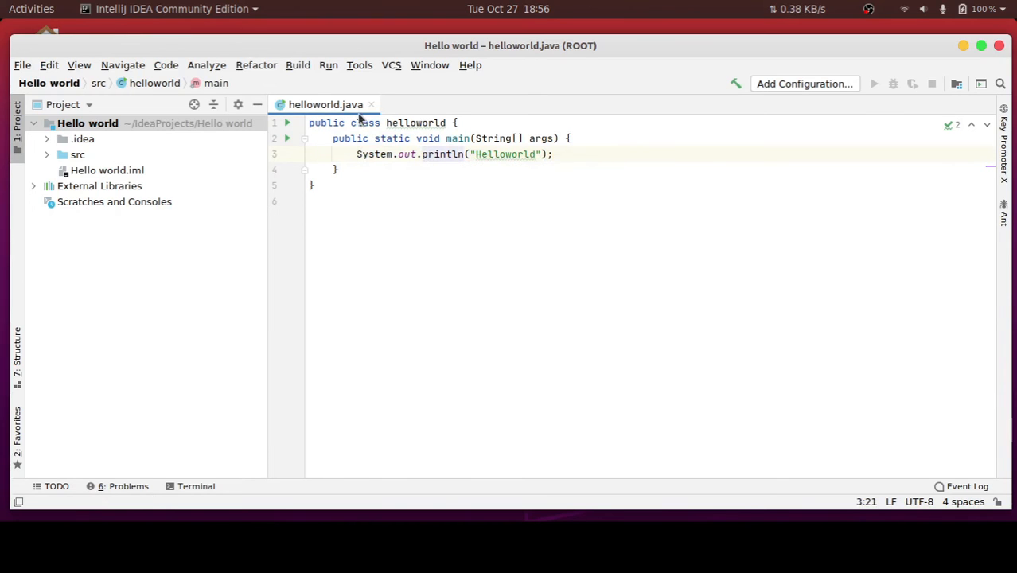
Run helloworld.main() and stop Key Promoter X from showing its tip for the Run command again
right_click(329, 109)
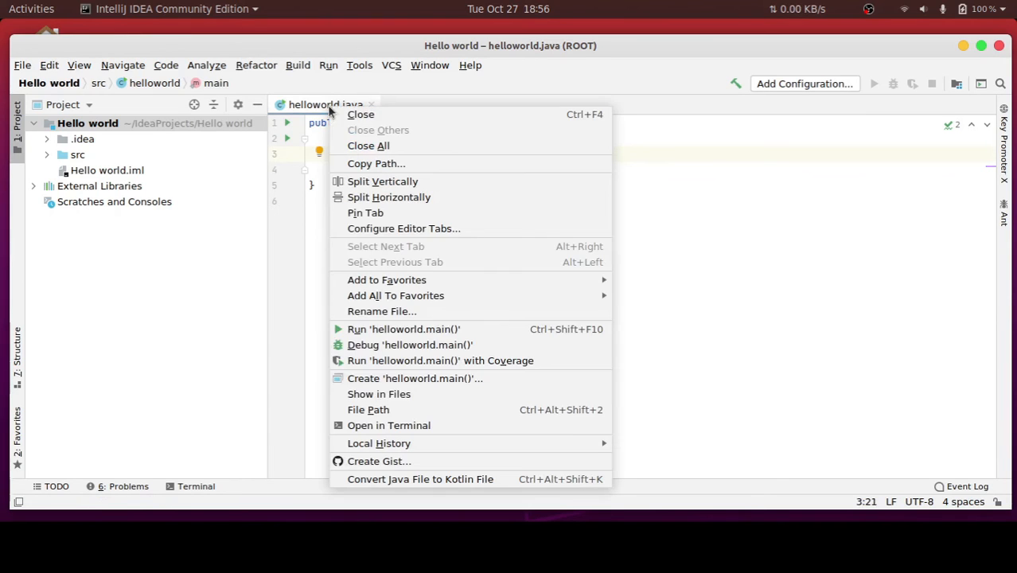
left_click(386, 329)
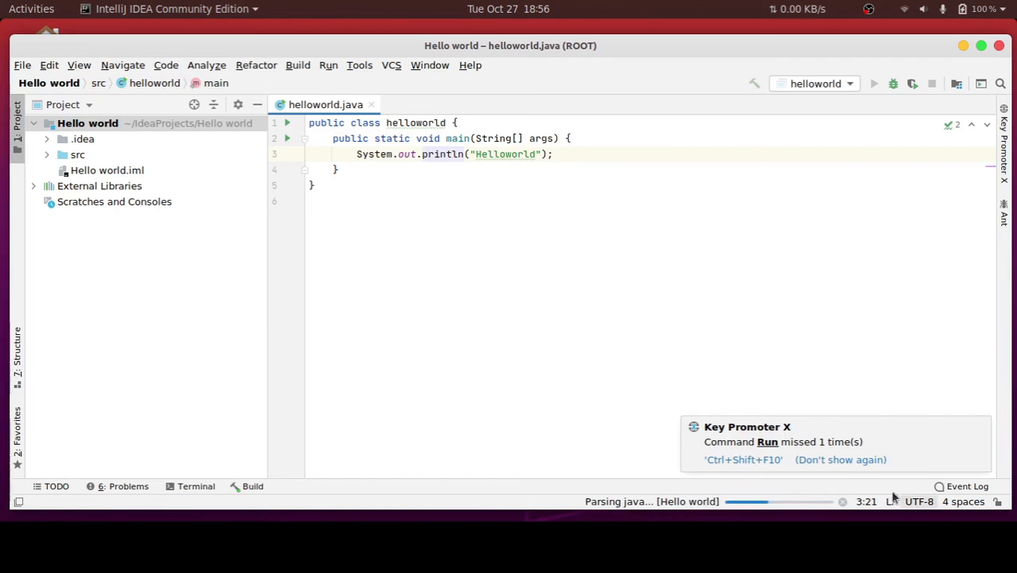
left_click(847, 461)
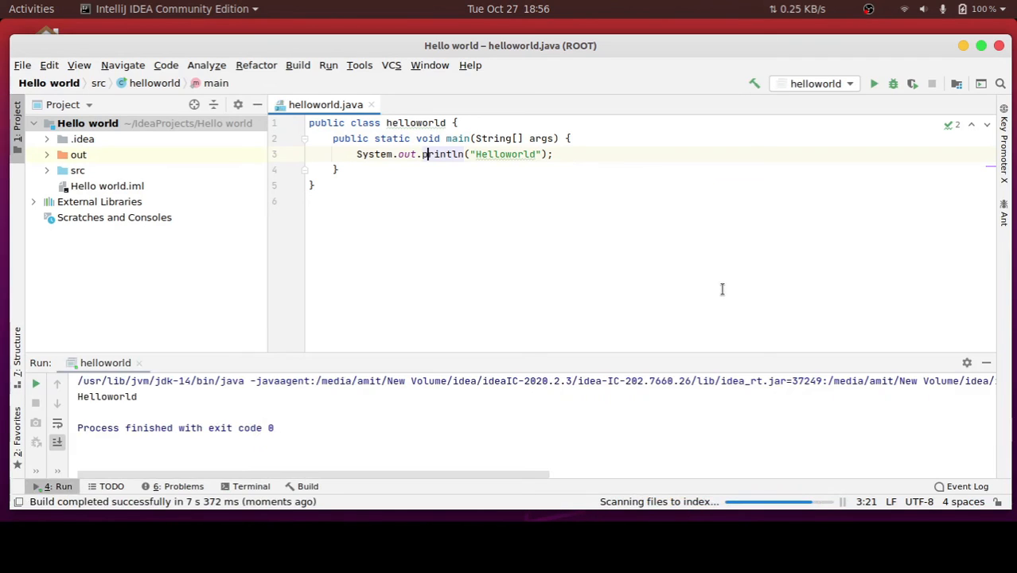
Highlight the program's printed line in the run output to check it against the code
left_click_drag(160, 394, 67, 404)
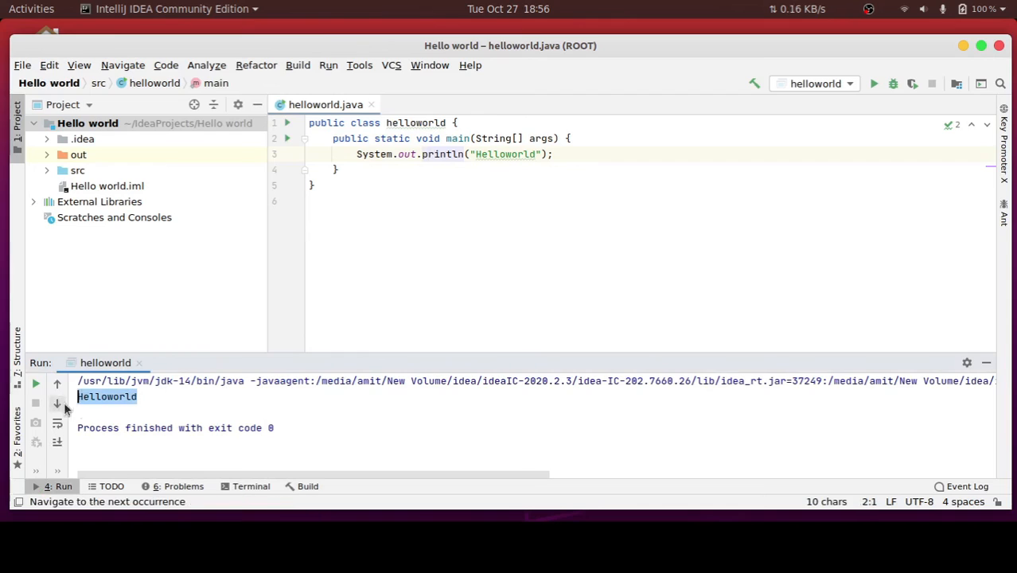
left_click(175, 400)
left_click(314, 185)
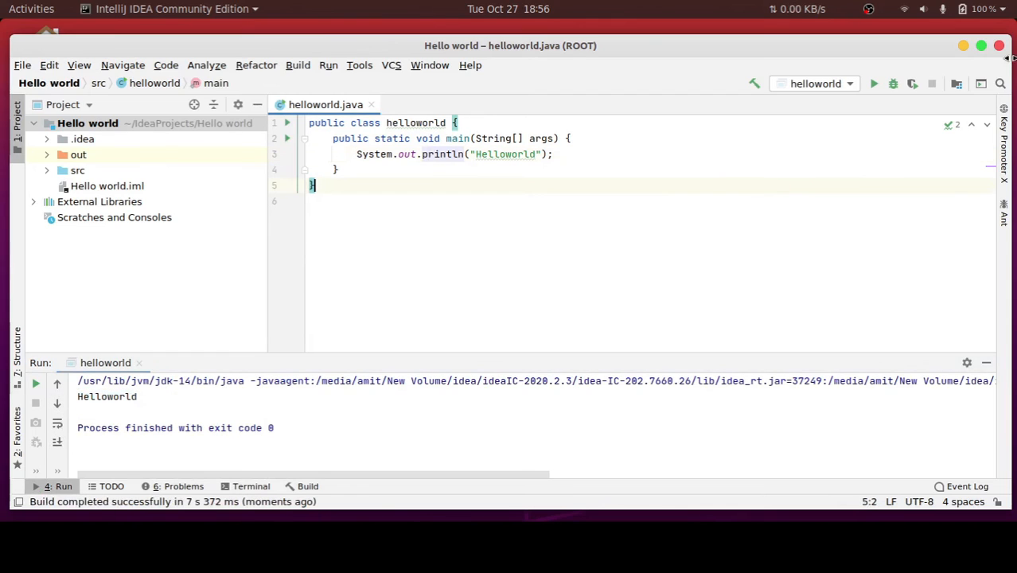
Exit IntelliJ IDEA with confirmation and relaunch it by searching the system's applications for "inte"
left_click(1002, 47)
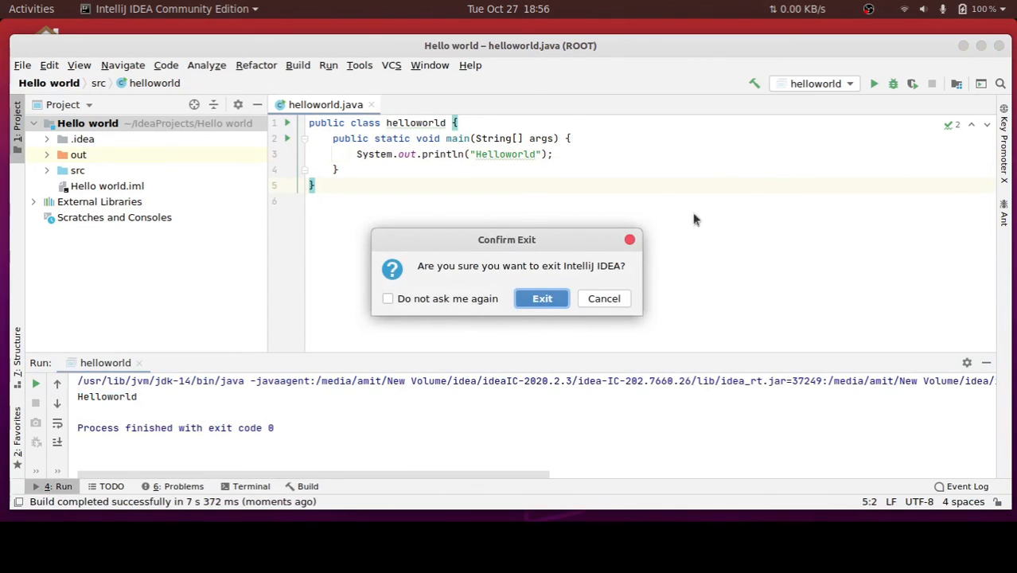
left_click(530, 297)
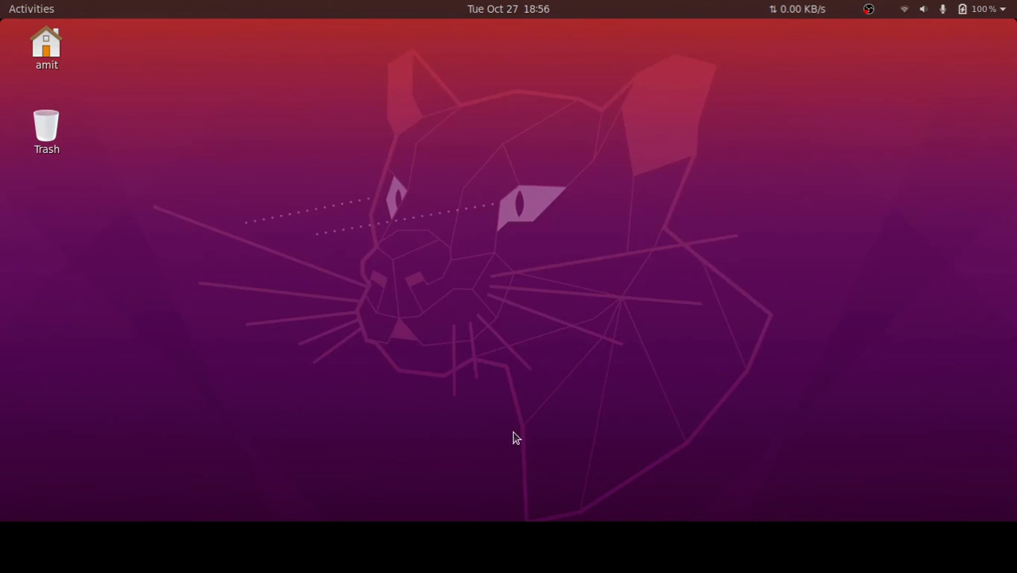
key("super")
type("inte")
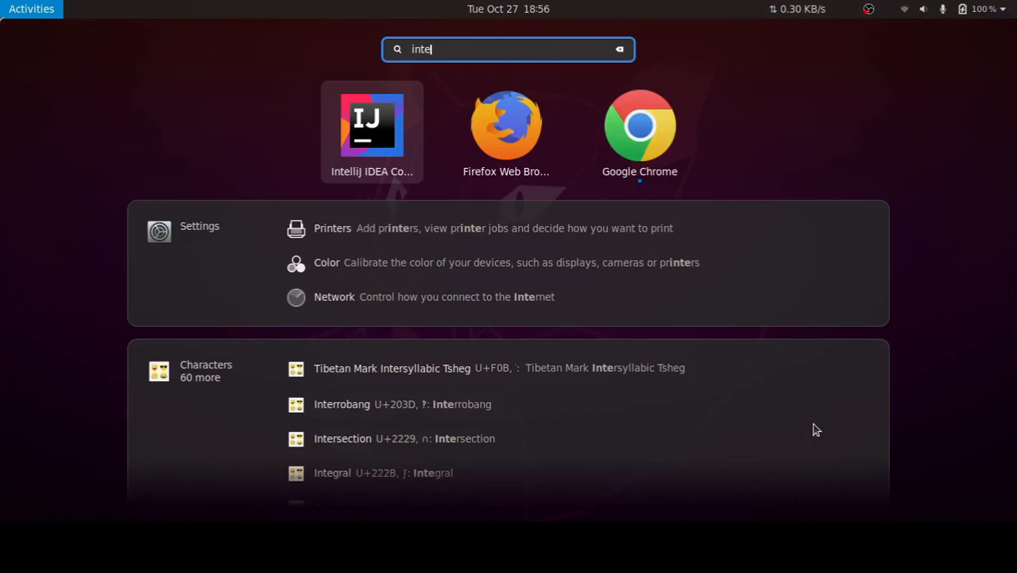
key("Return")
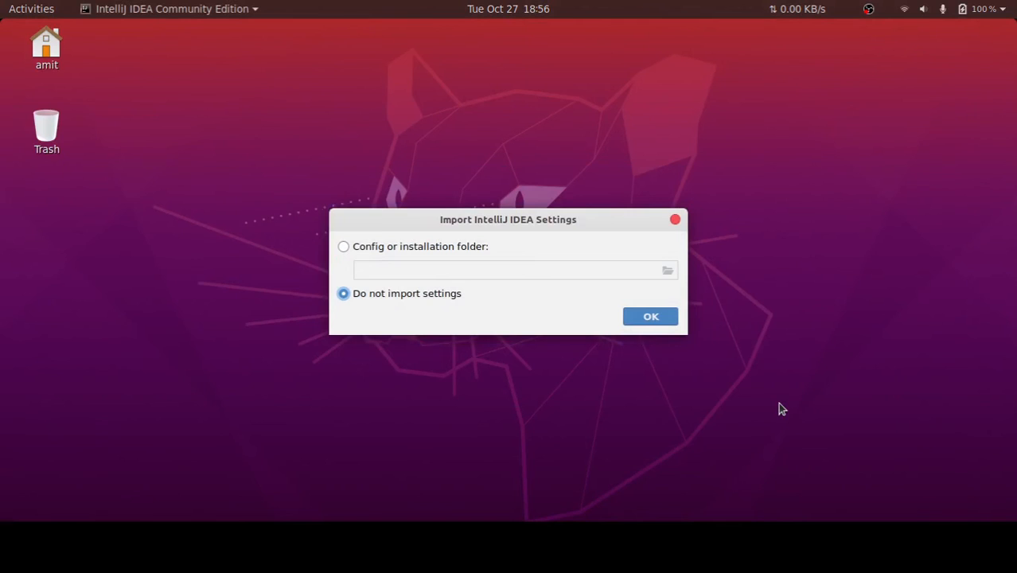
Start the setup without importing settings, keeping the Light theme and the desktop entry for the system application menu
left_click(660, 322)
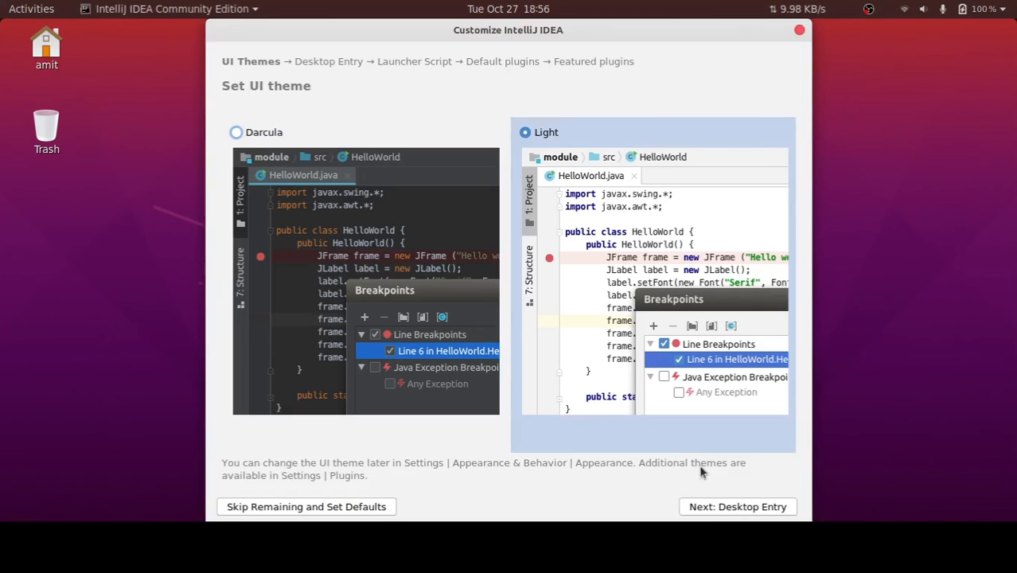
left_click(732, 506)
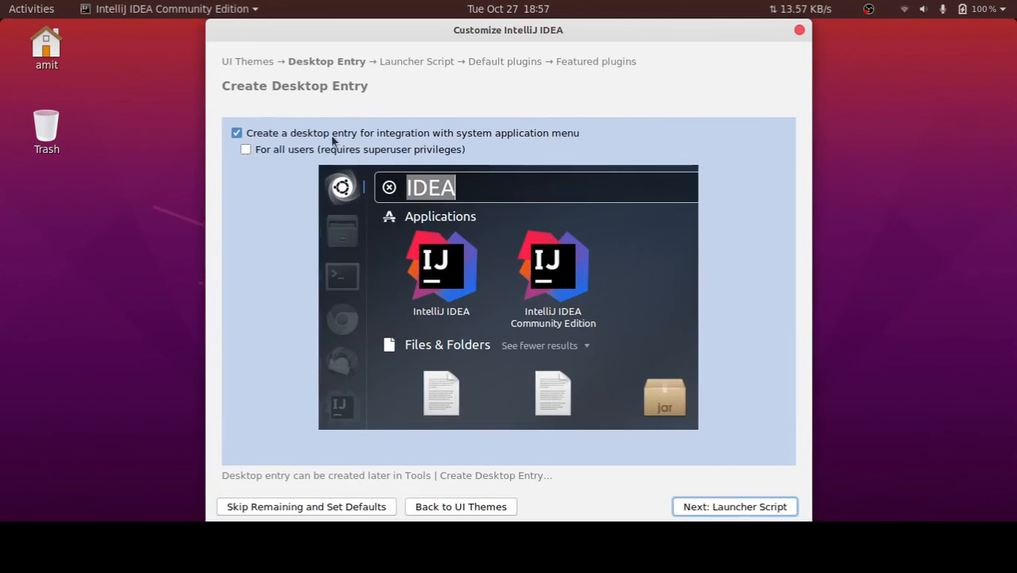
left_click(725, 506)
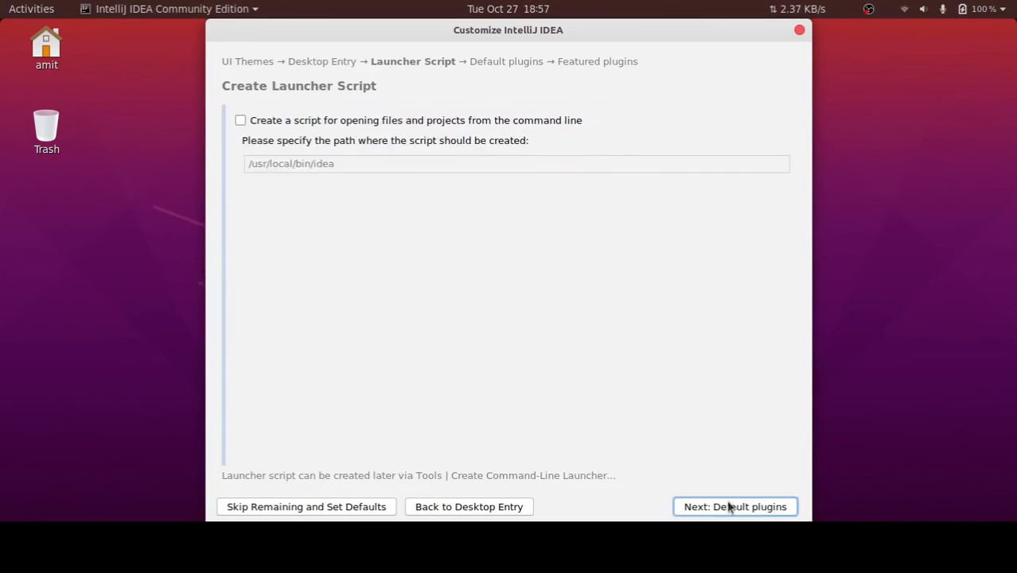
Enable the launcher script for opening files and projects from the command line, and keep the default plugins
left_click(293, 121)
left_click(735, 507)
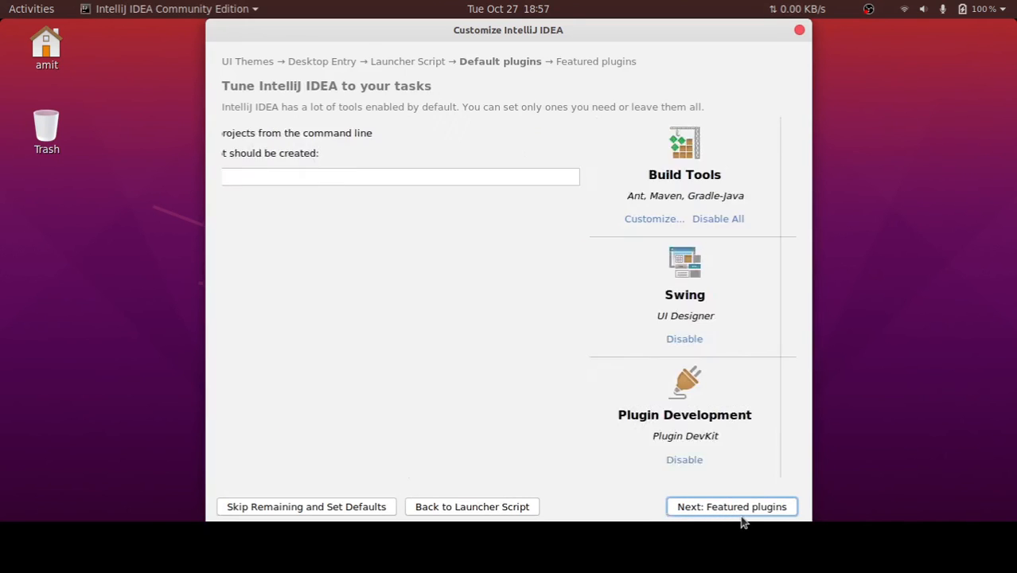
left_click(732, 510)
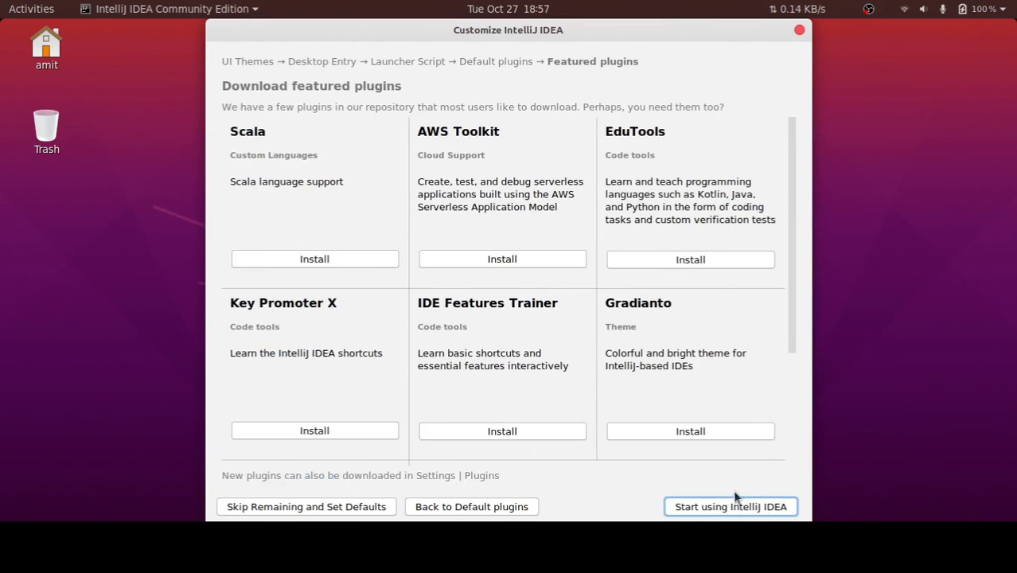
Install the featured plugins Key Promoter X, IDE Features Trainer, Gradianto and File Watchers
scroll(613, 344, "down", 3)
scroll(611, 342, "down", 1)
left_click(294, 286)
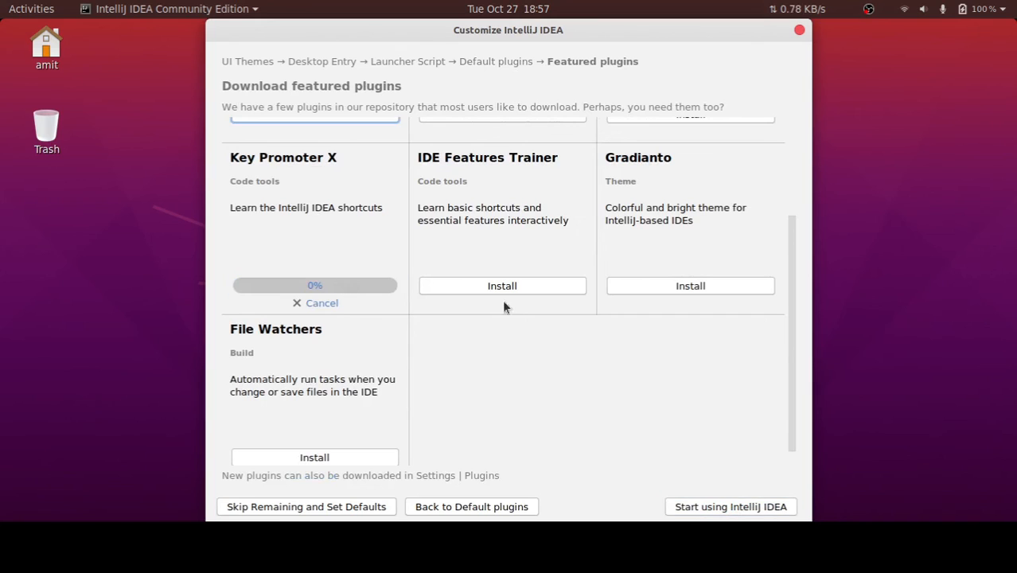
left_click(527, 287)
left_click(669, 289)
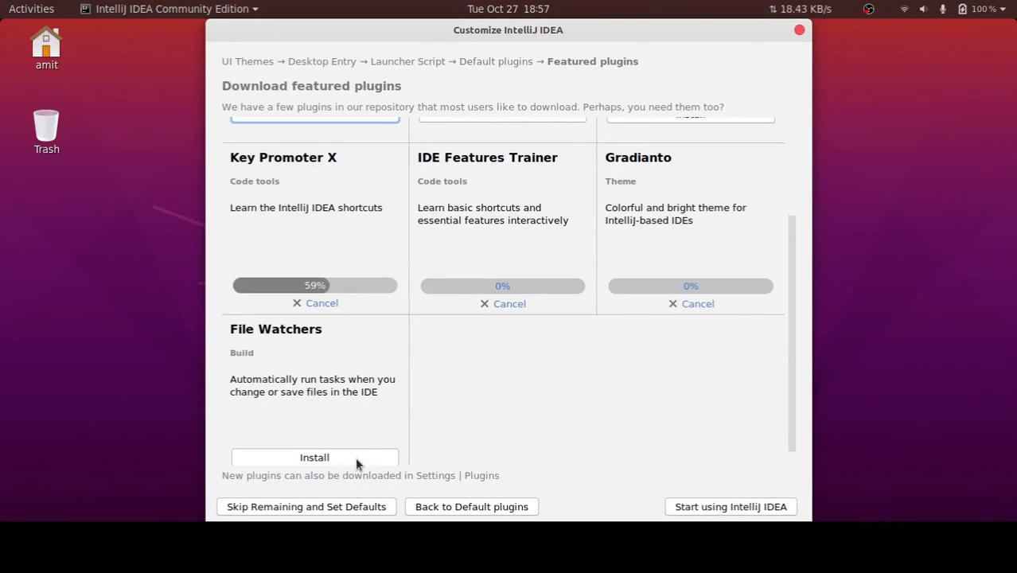
left_click(355, 457)
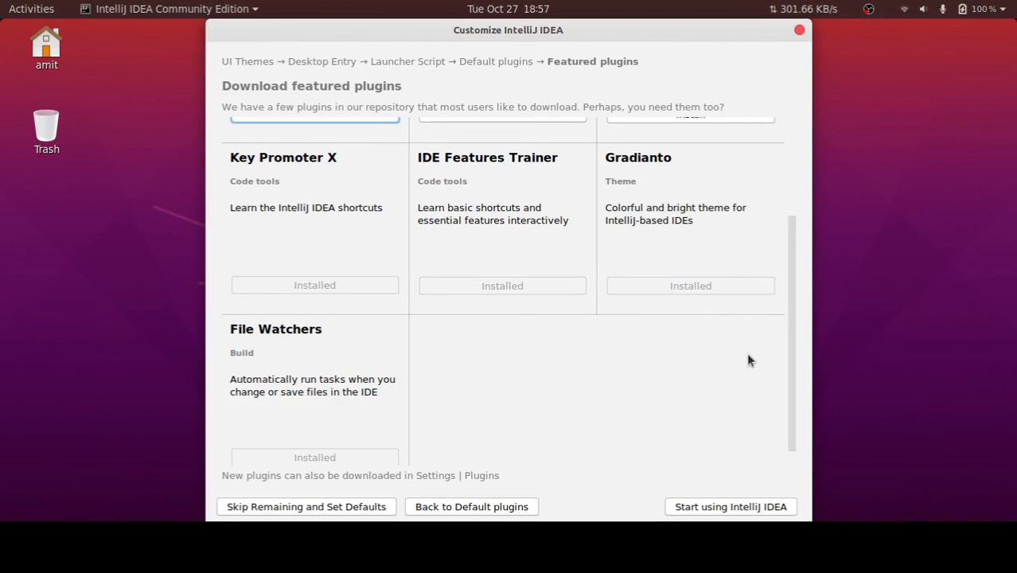
Finish the initial setup and enter the account password to authorize the desktop entry and the launcher script installation
left_click(712, 513)
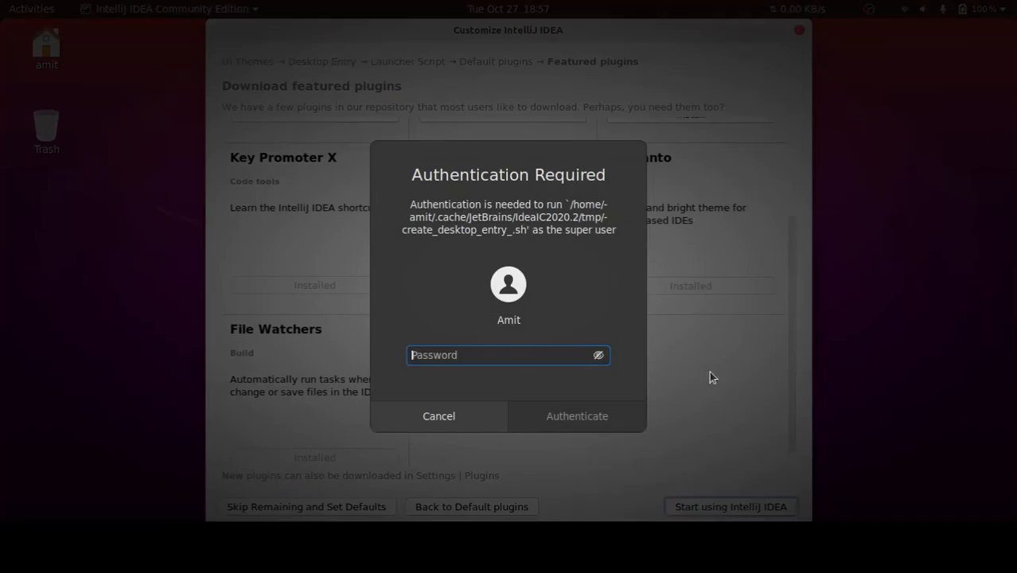
type("****")
key("Return")
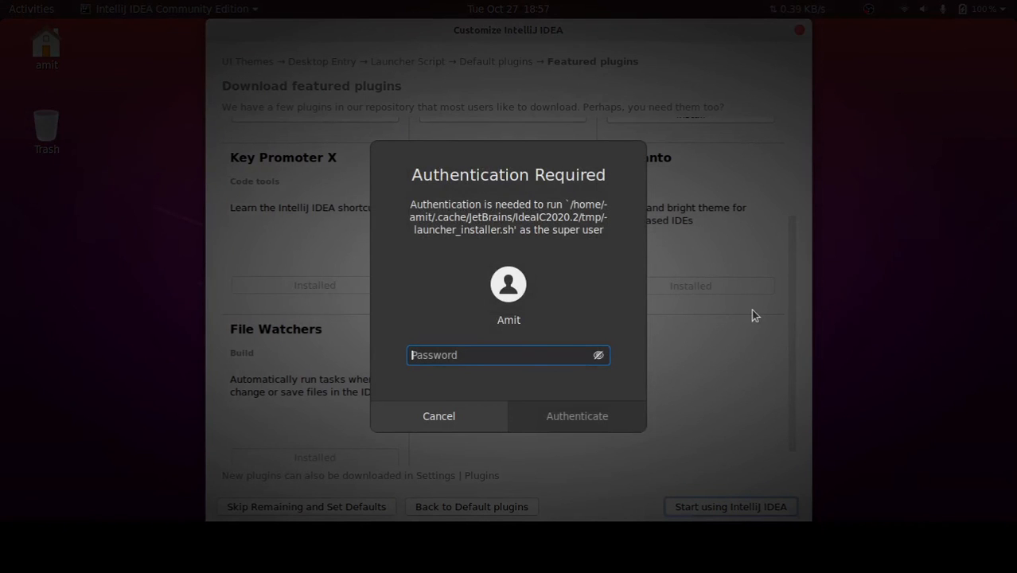
type("*****")
key("Return")
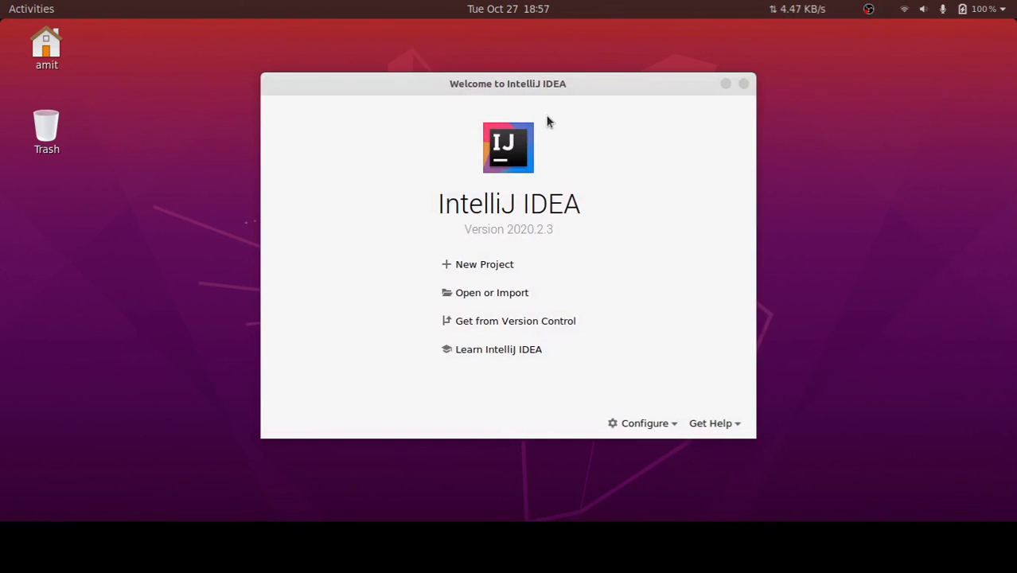
Start a new Java project using SDK 14, without additional frameworks or a project template
left_click(460, 264)
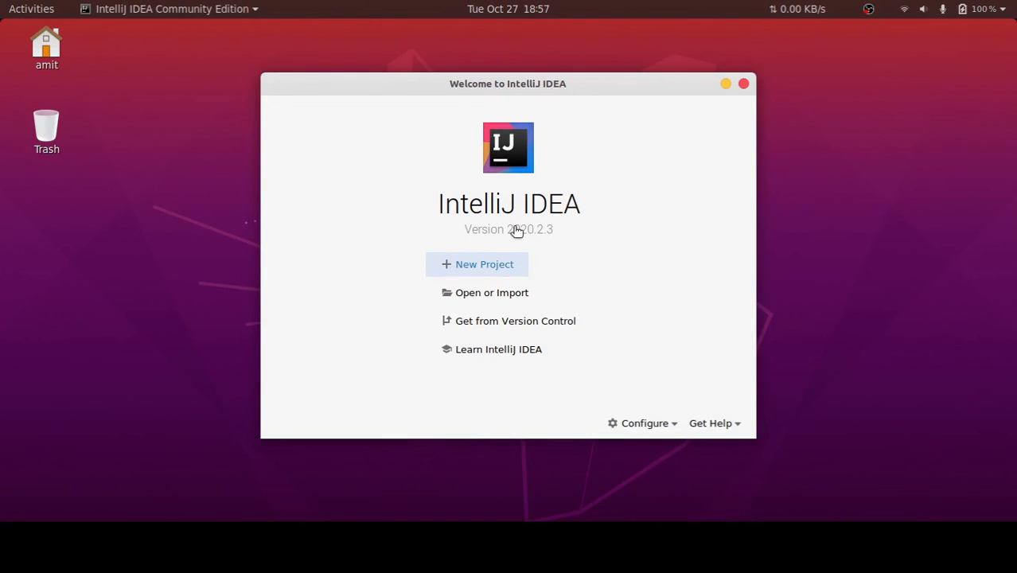
left_click(488, 266)
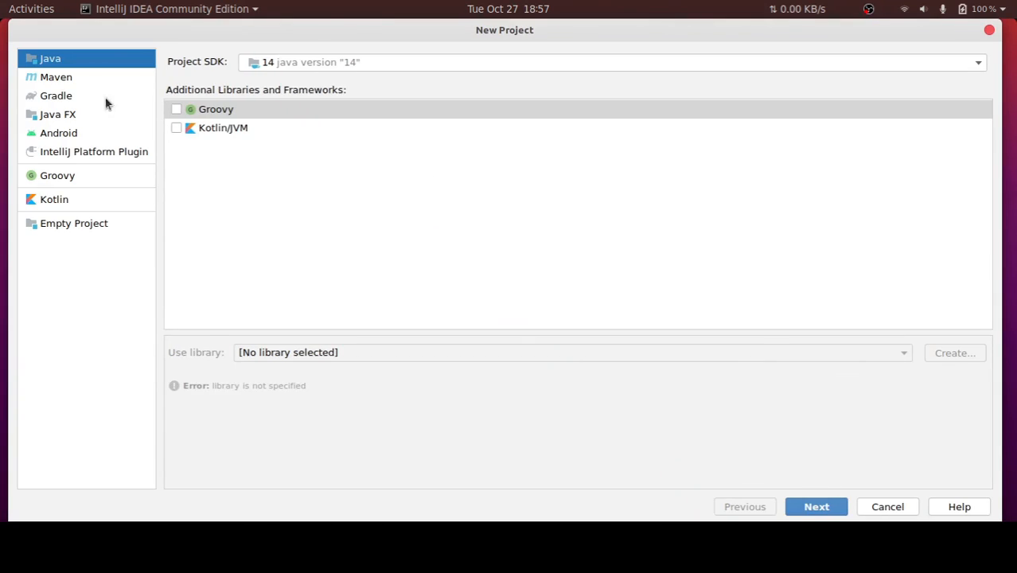
left_click(818, 512)
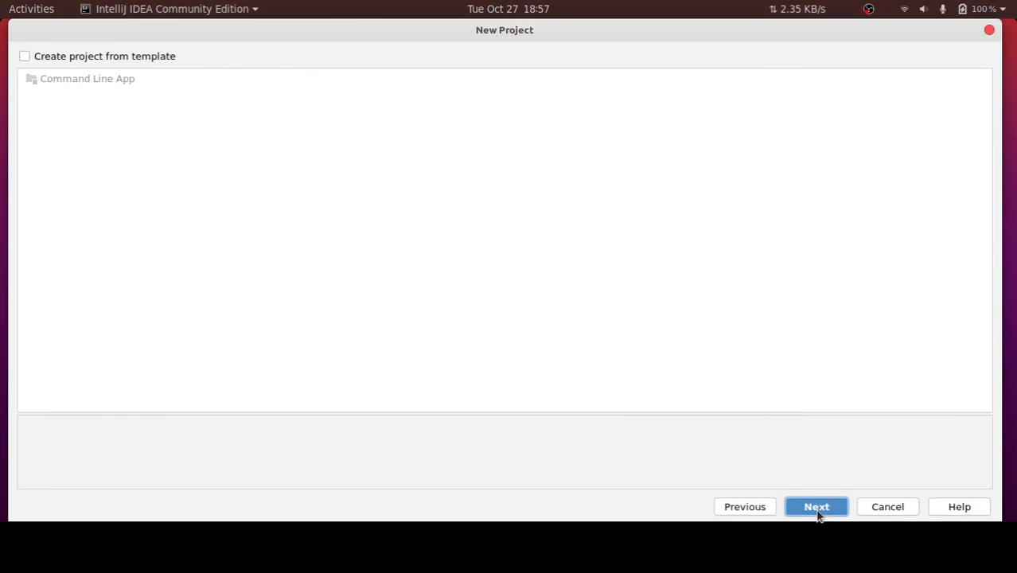
left_click(110, 57)
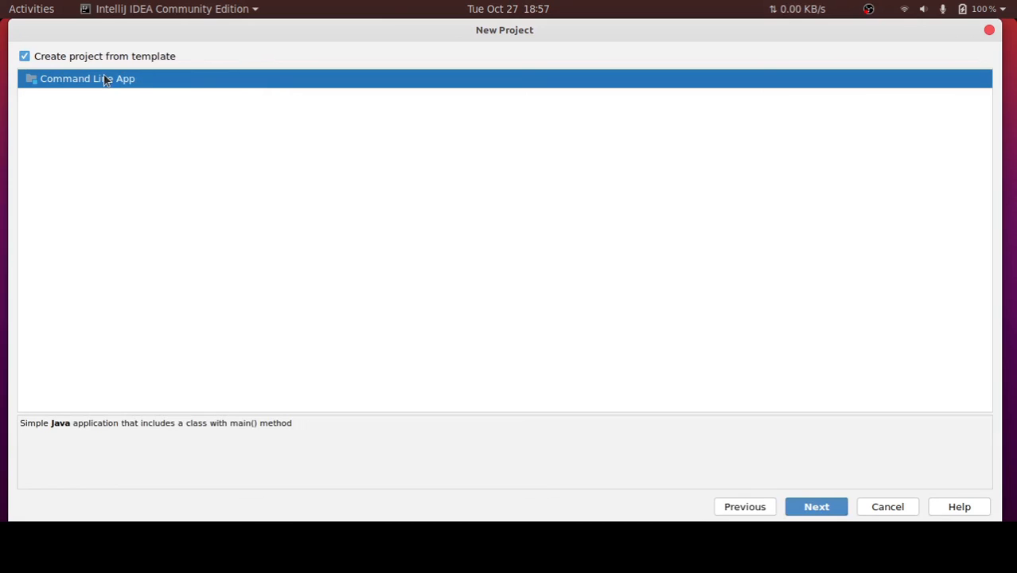
left_click(94, 57)
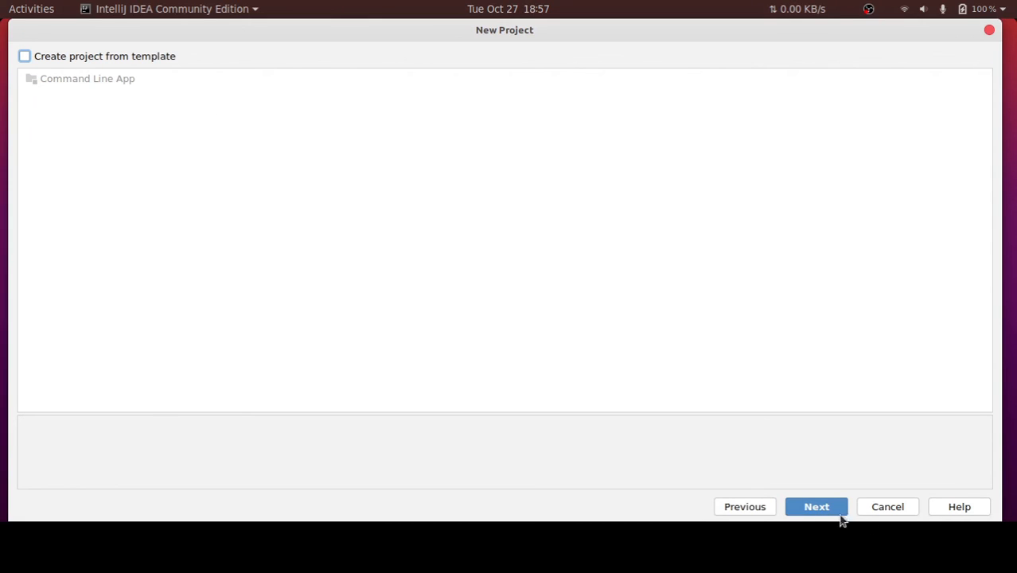
left_click(814, 507)
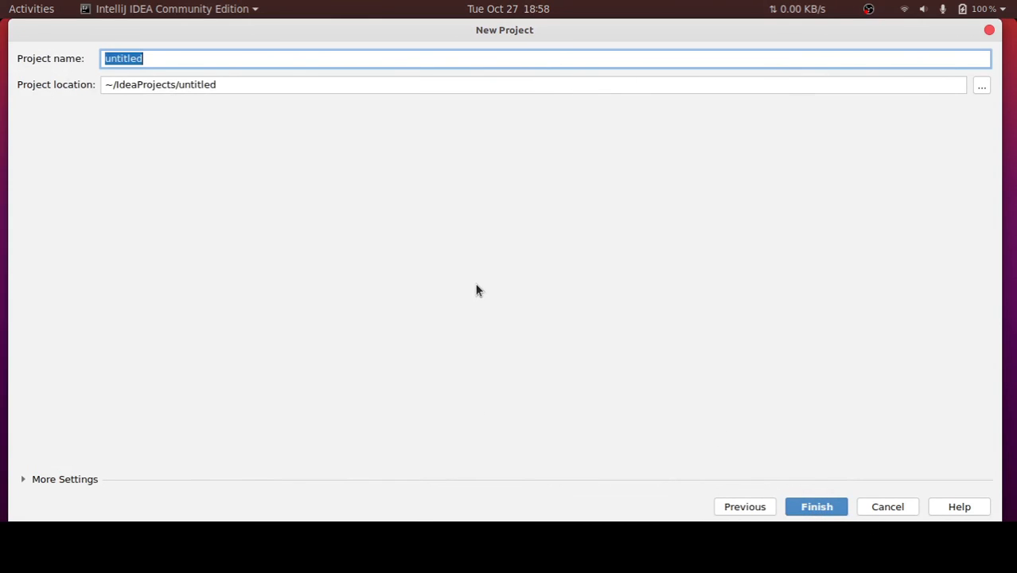
Name the project firstprogram, keep the matching location in ~/IdeaProjects, and create it
type("first")
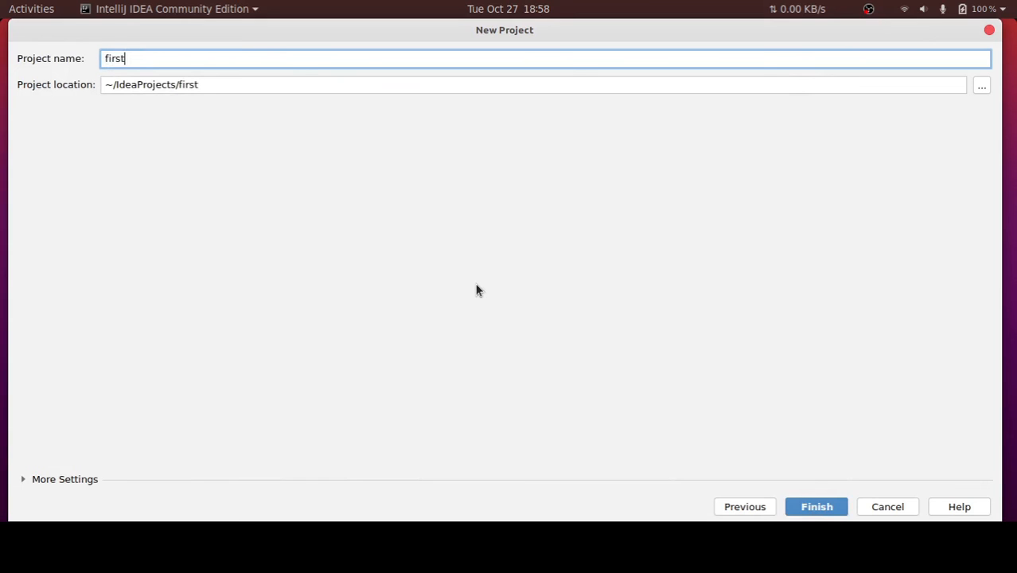
type("program]")
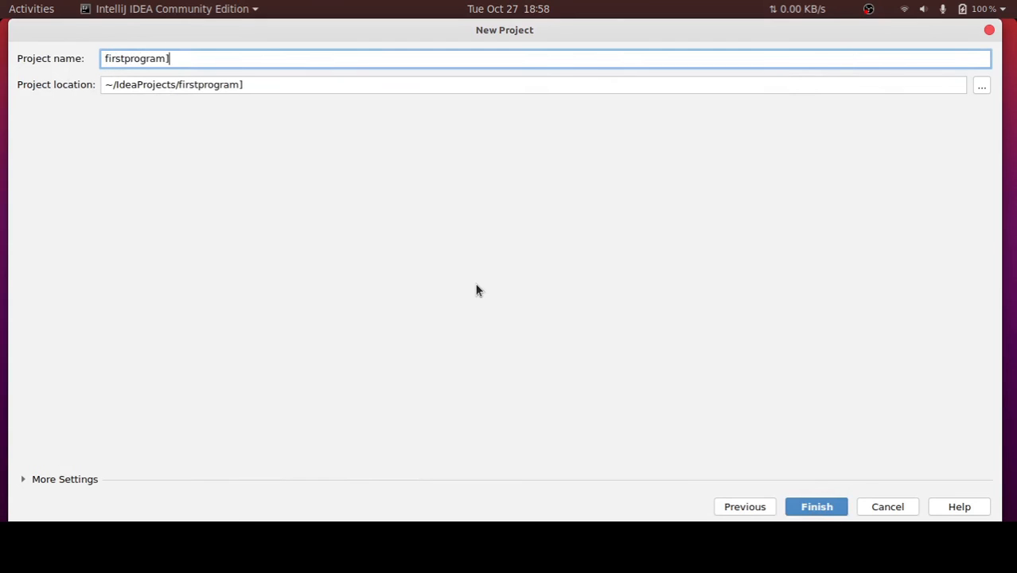
key("Escape")
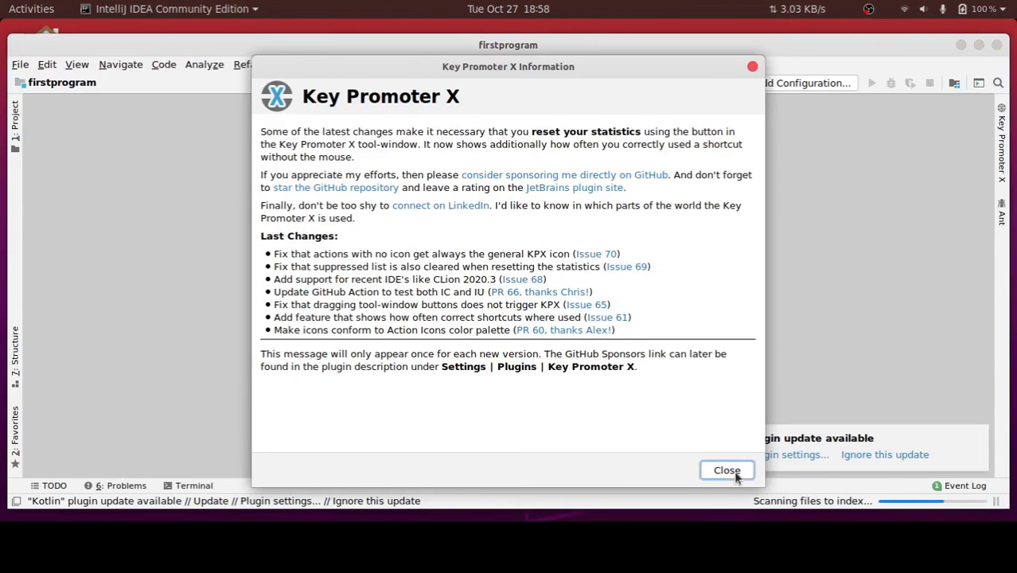
Dismiss the Key Promoter X information and the Tip of the Day, and ignore the Kotlin plugin update
left_click(726, 470)
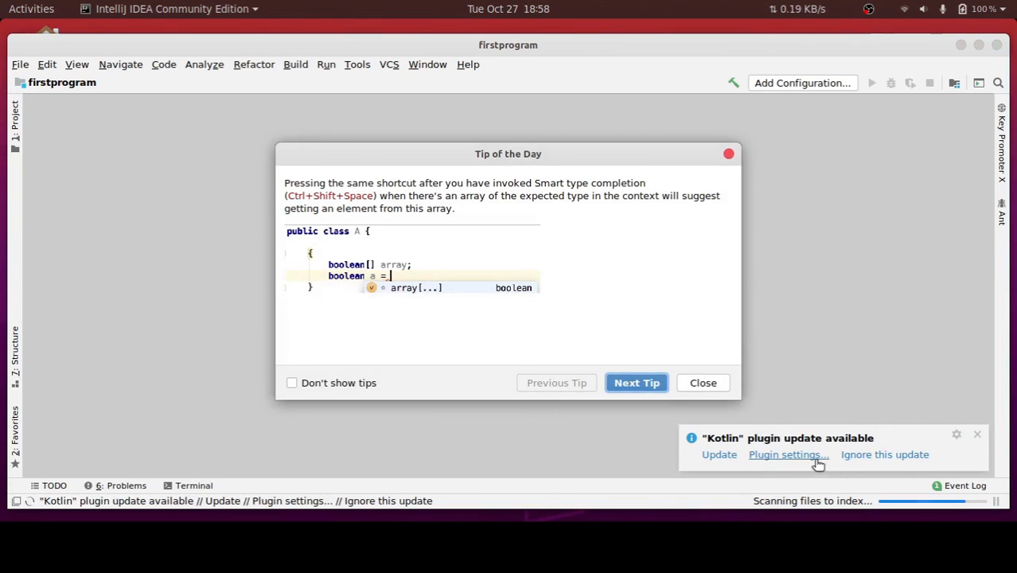
left_click(886, 457)
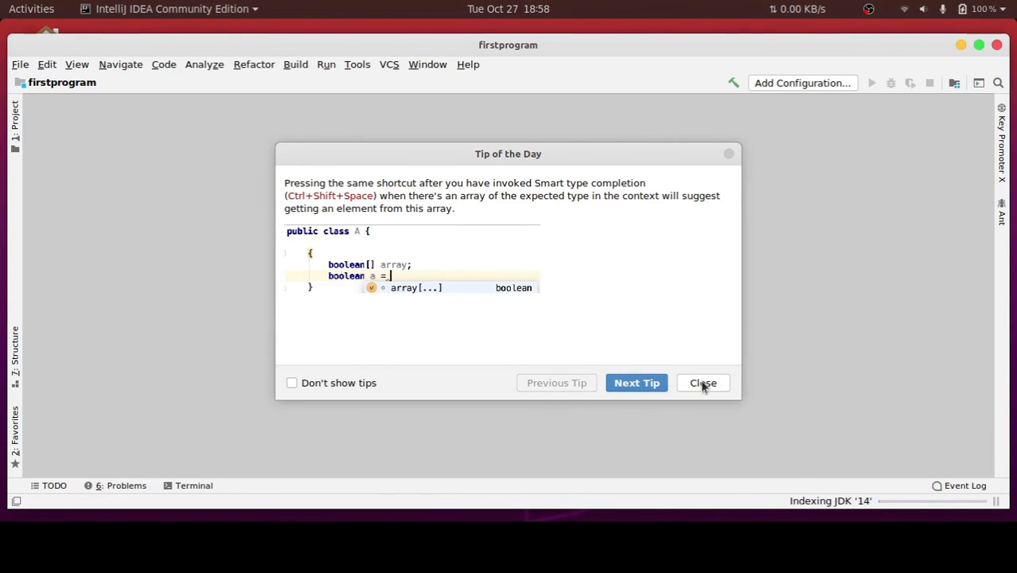
left_click(703, 383)
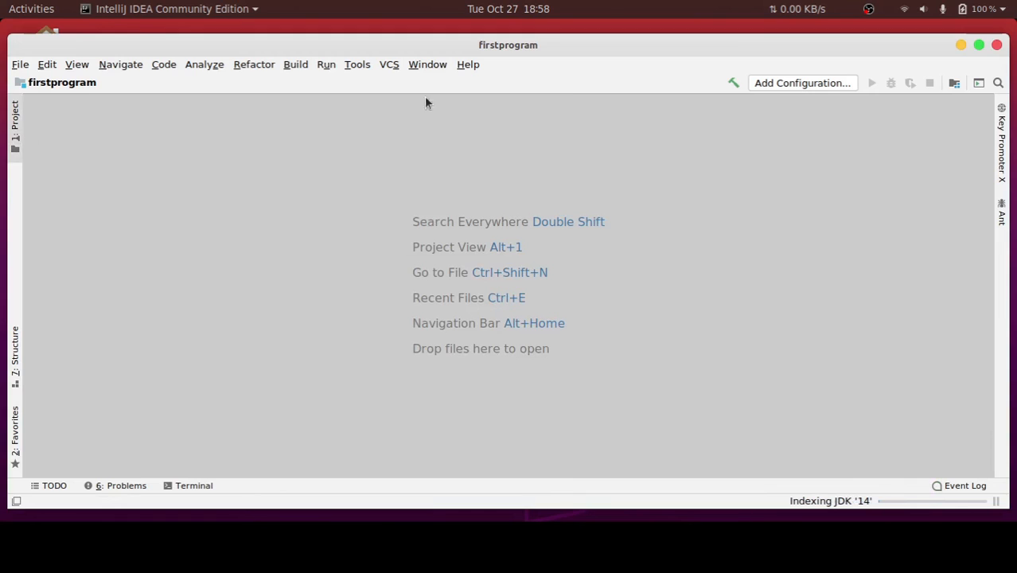
Show the project tree with firstprogram expanded, and turn off the Key Promoter X reminder for the Project command
left_click(15, 121)
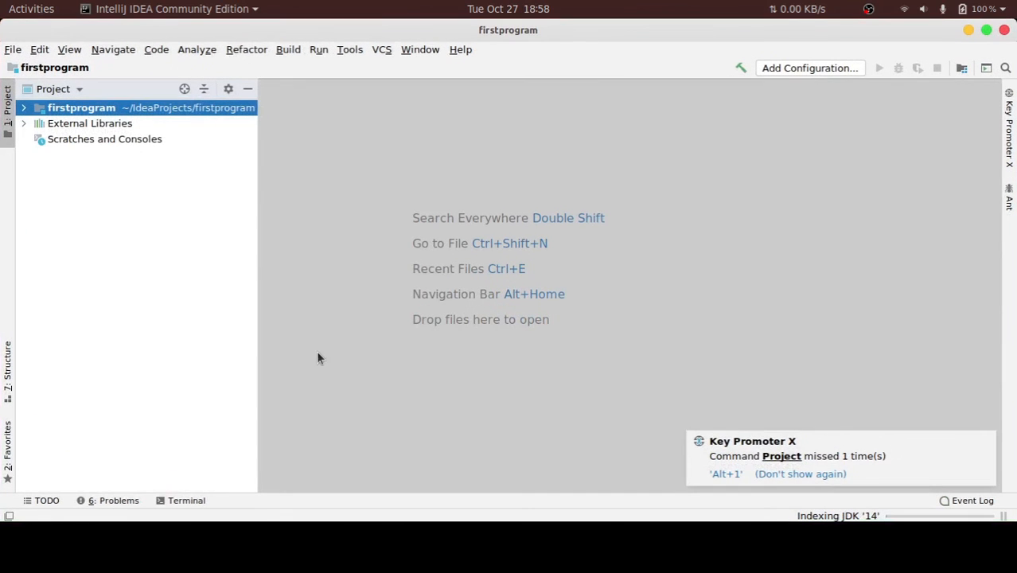
left_click(786, 475)
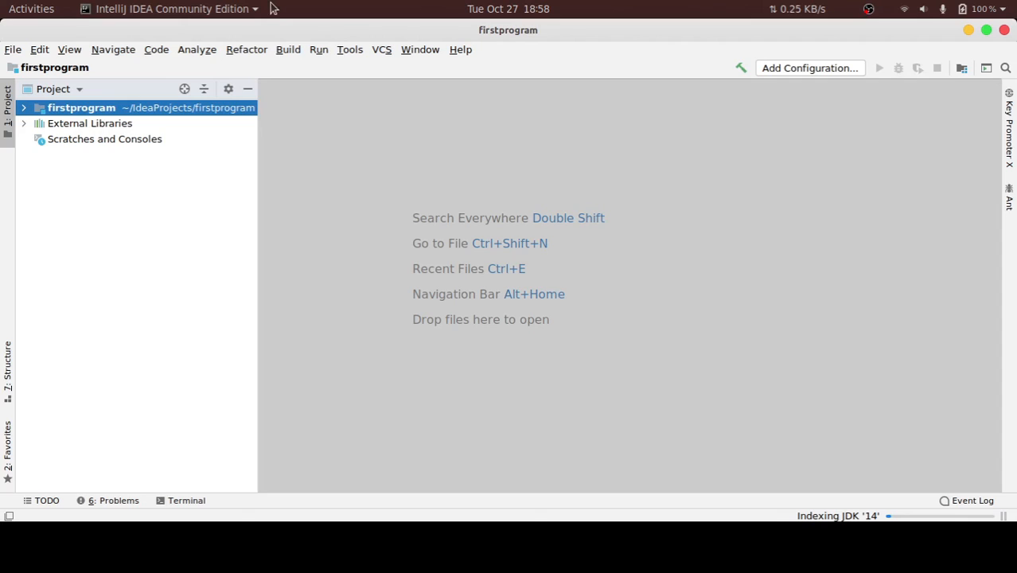
double_click(102, 109)
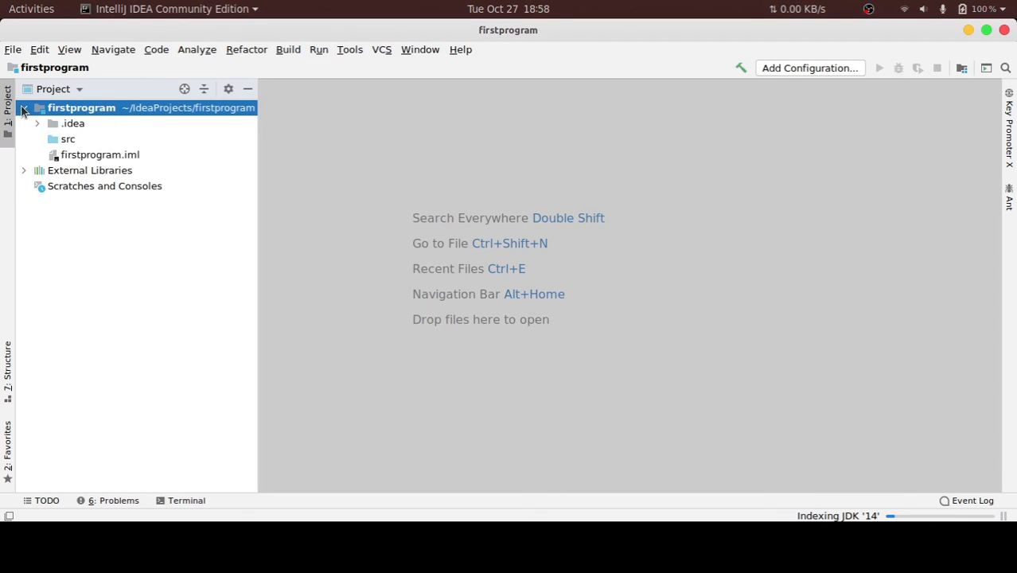
Create a Java class named hello in the src folder
left_click(64, 142)
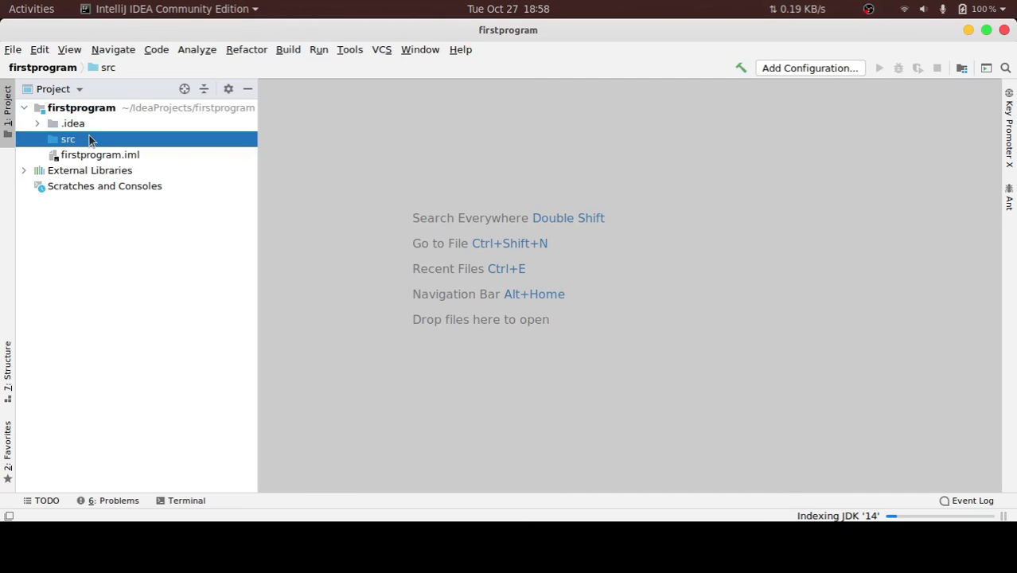
right_click(89, 137)
left_click(64, 140)
right_click(94, 138)
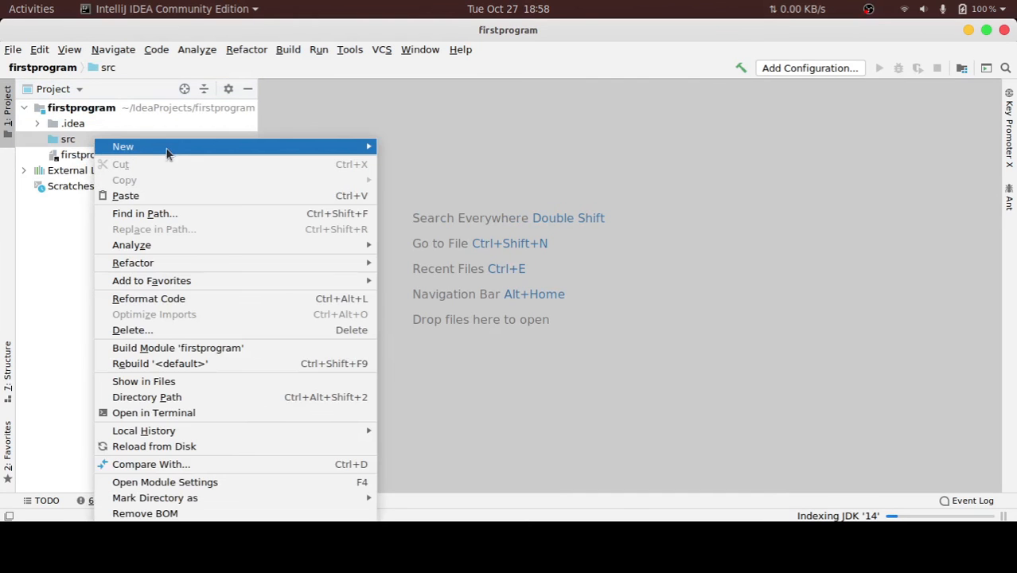
mouse_move(170, 148)
left_click(435, 145)
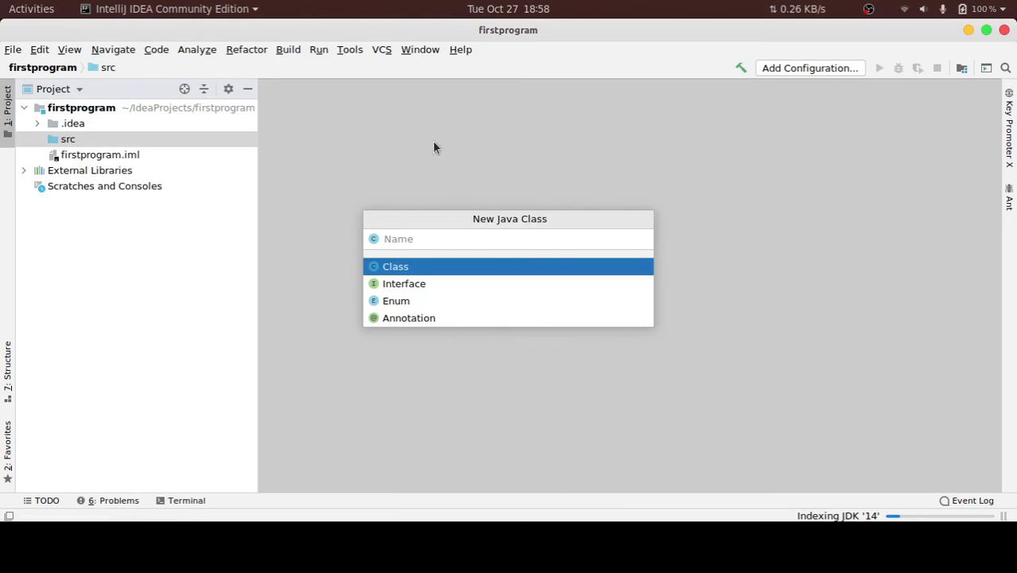
type("hello")
key("Return")
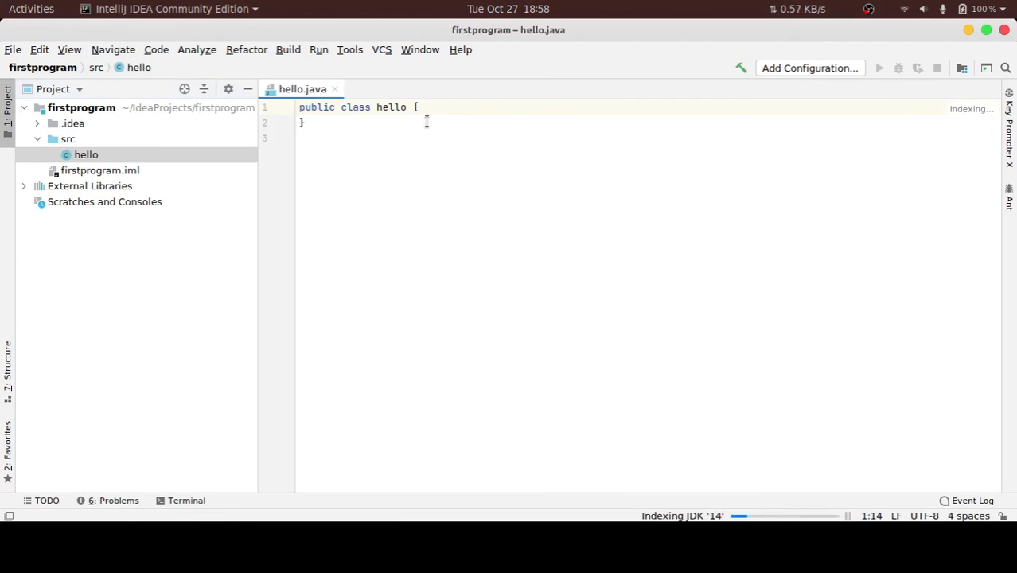
Insert a main method inside the hello class with the psvm template, leaving a blank line above it
left_click(470, 125)
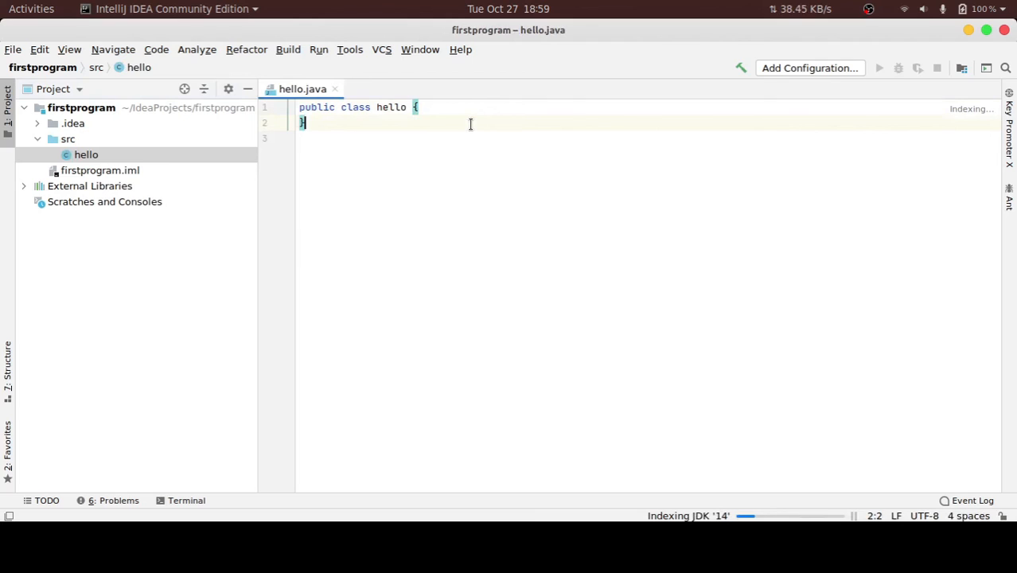
key("Return")
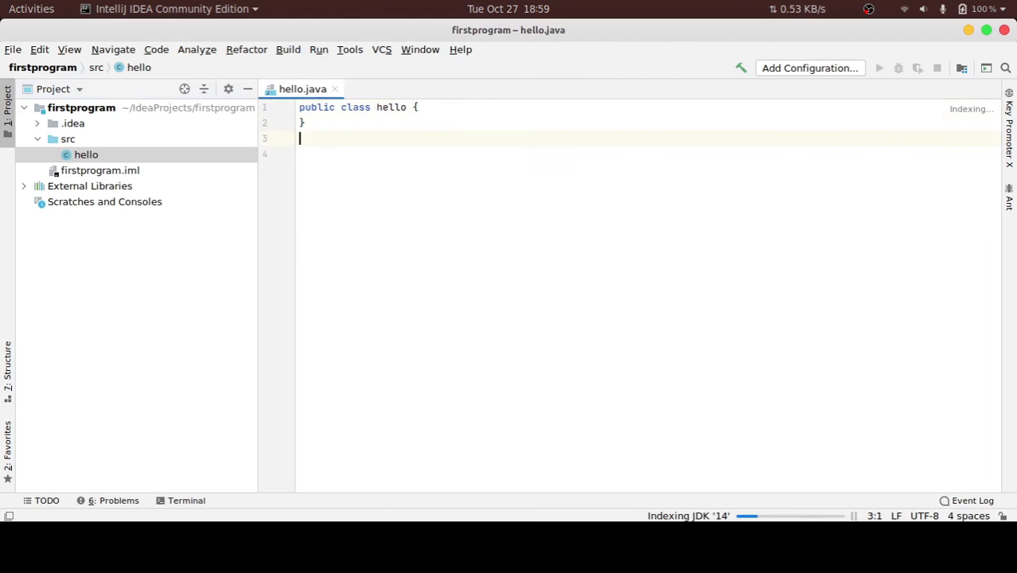
key("BackSpace")
left_click(451, 99)
key("Return")
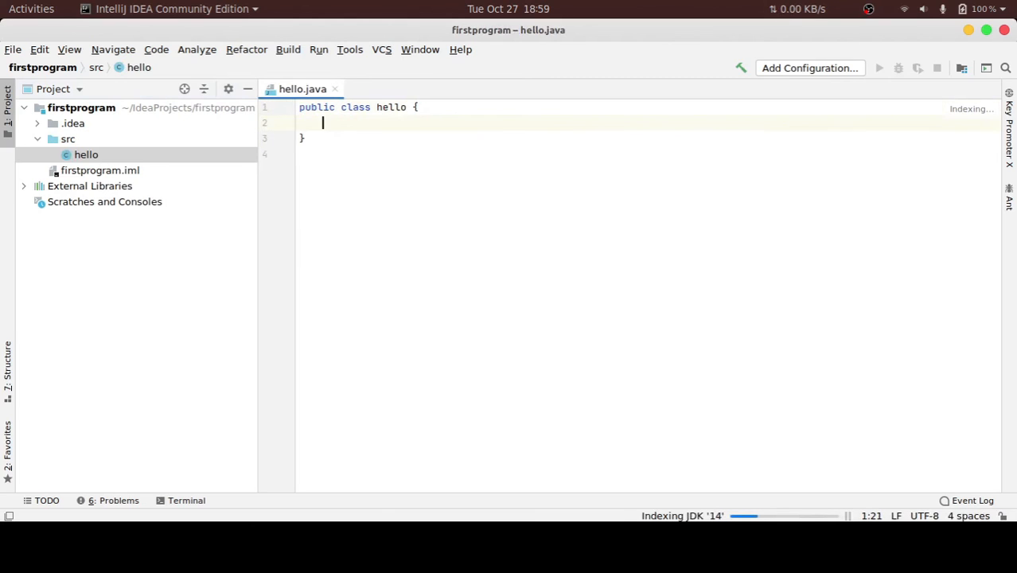
key("Return")
type("psvm")
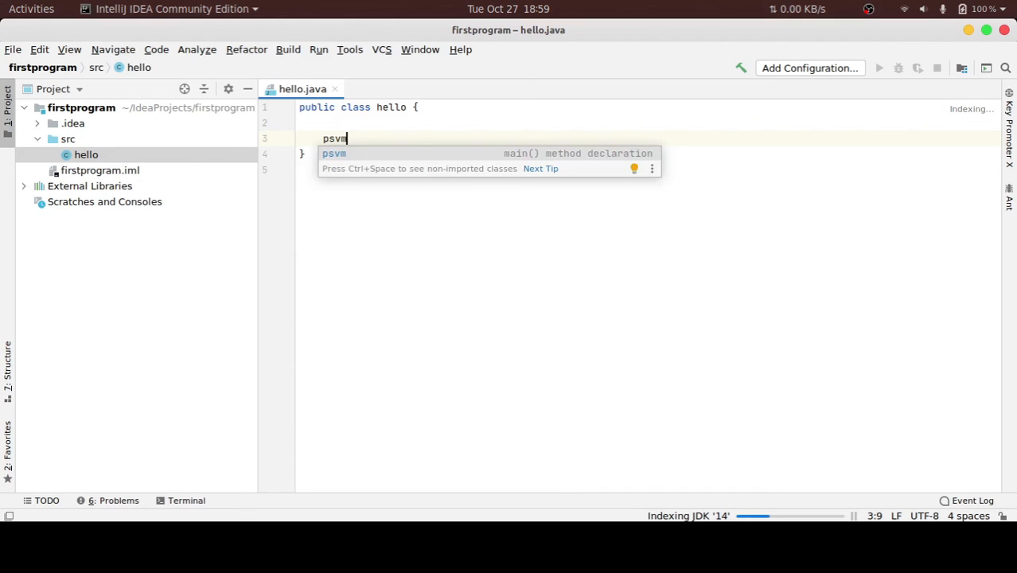
key("Return")
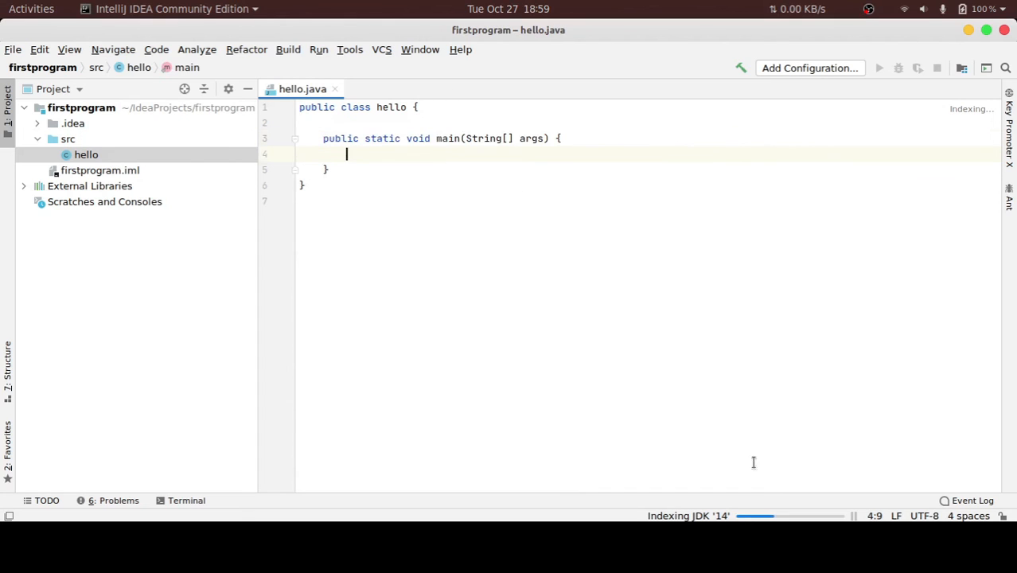
Check the background indexing of the JDK and the problem status of hello.java
left_click(807, 517)
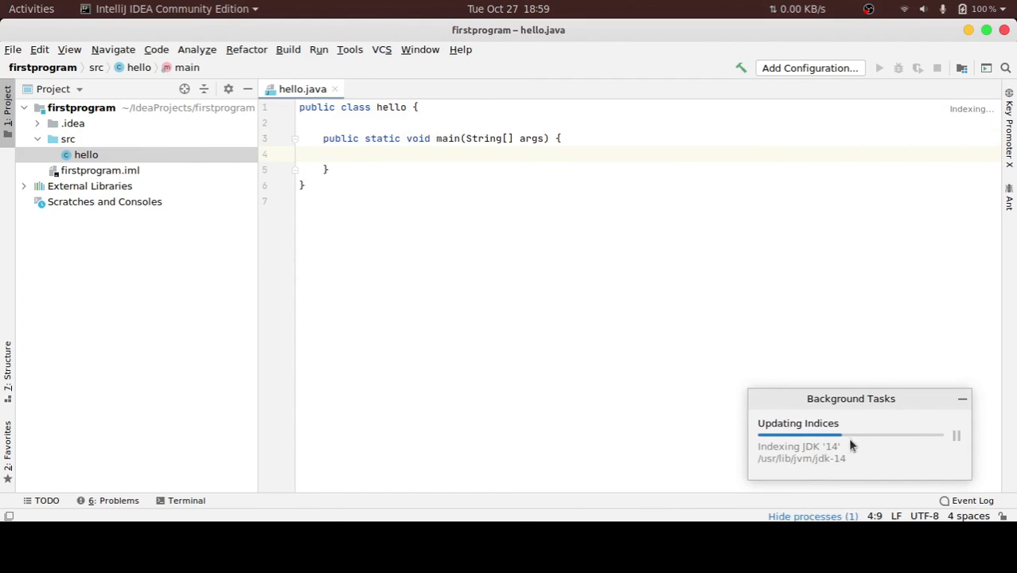
mouse_move(968, 116)
left_click(547, 172)
left_click(549, 140)
key("End")
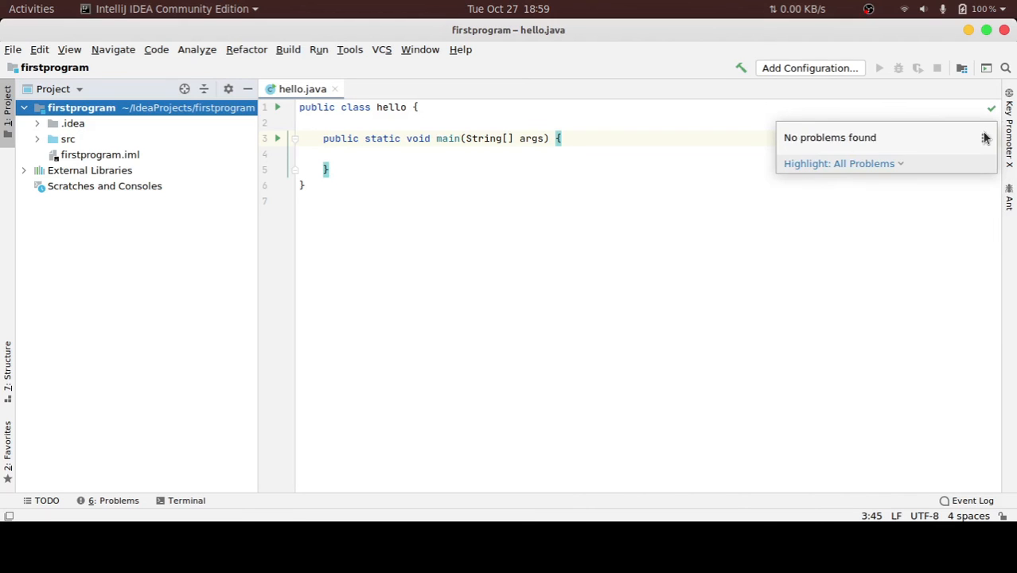
left_click(847, 245)
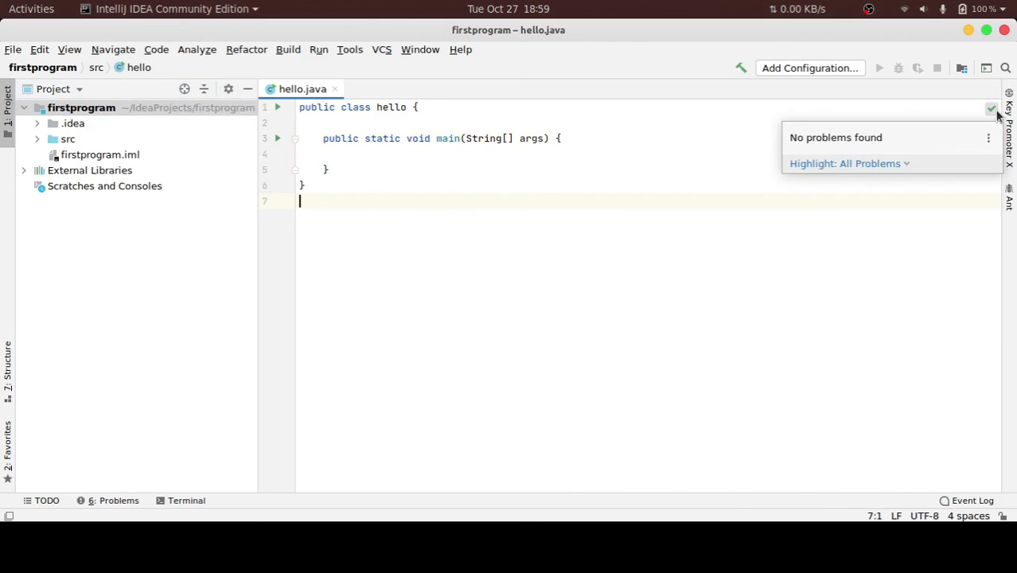
Add a System.out.println statement to the main method with the sout template, printing "Hello world!!"
left_click(411, 155)
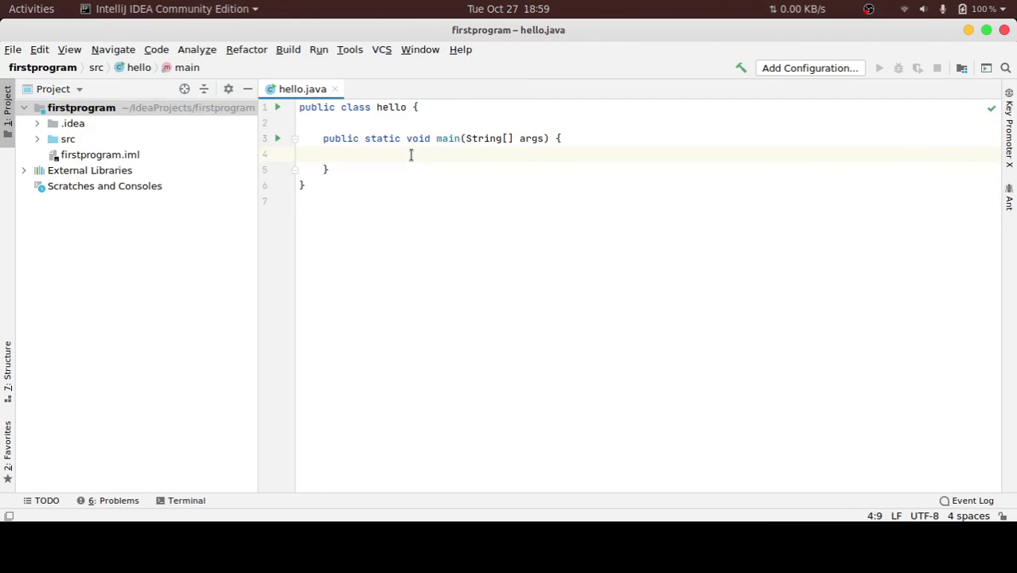
type("sout")
key("Return")
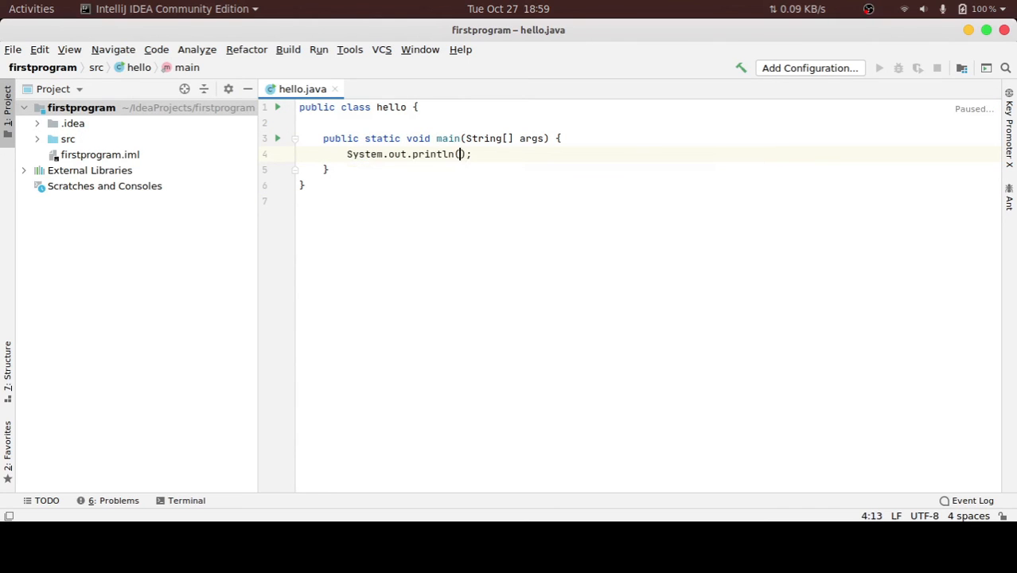
type("\"Hello world!!")
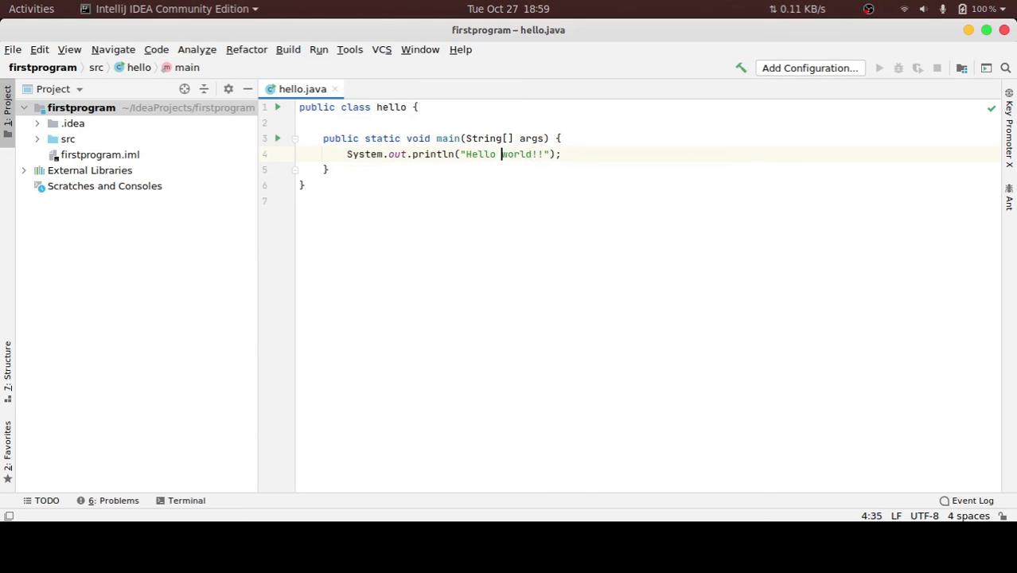
Capitalize the second word of the printed string so the text reads "Hello World!!"
key("Delete")
type("W")
key("Right")
key("Right")
key("Right")
key("alt+Return")
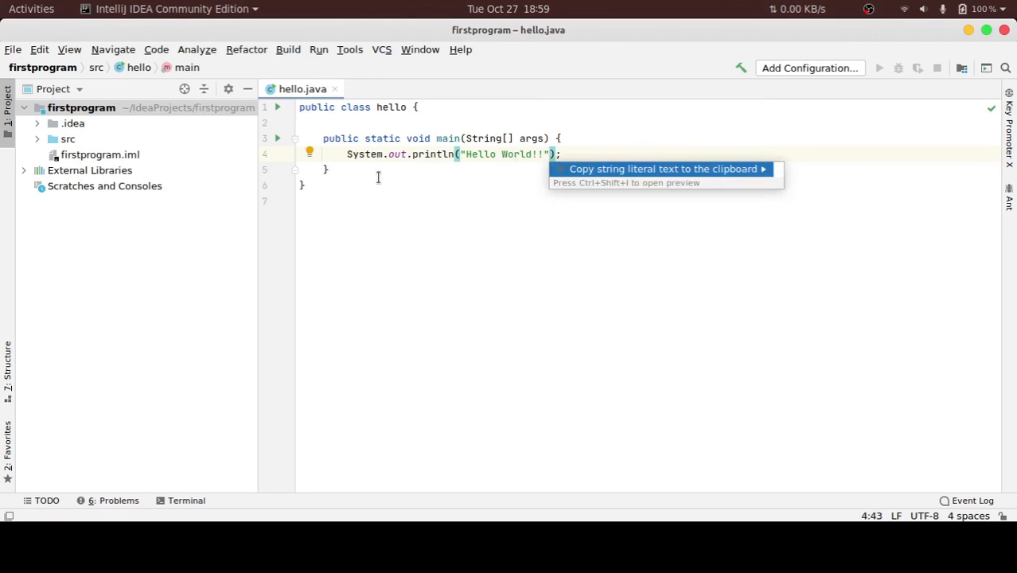
key("Escape")
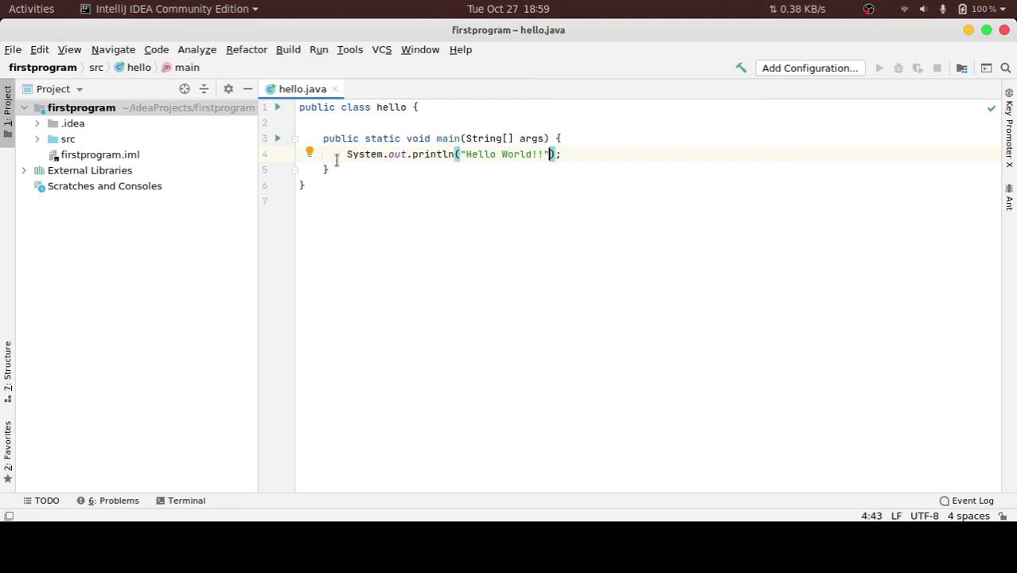
Run hello.java and turn off the Key Promoter X reminder for the Run command
right_click(291, 87)
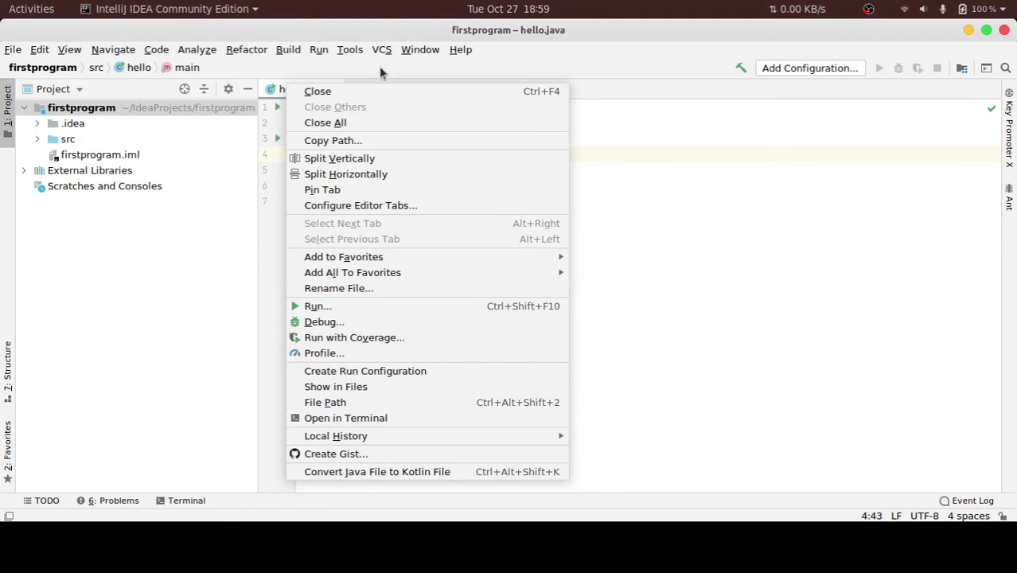
left_click(322, 306)
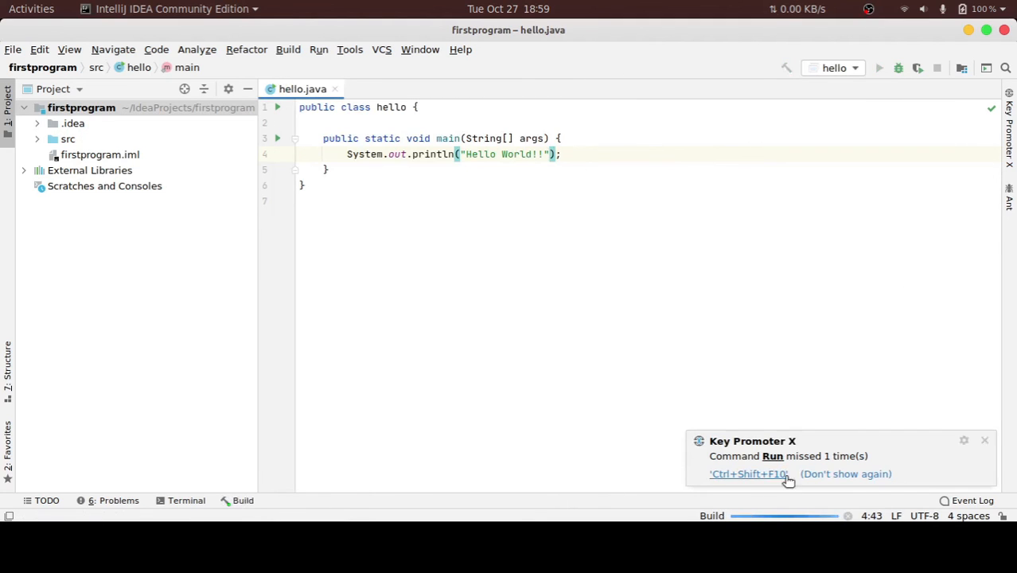
left_click(873, 475)
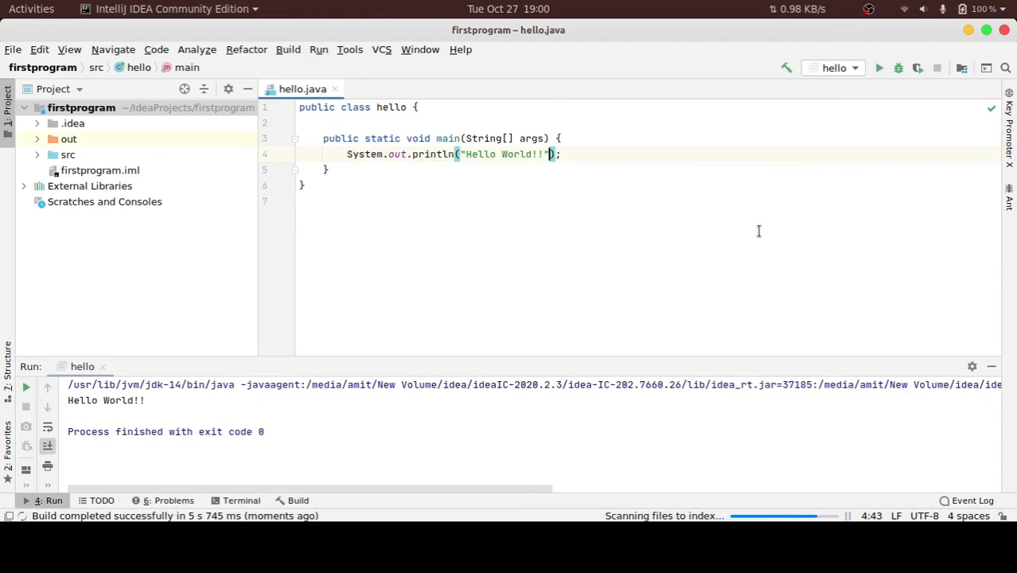
Highlight the program's printed line in the run output, then hide the run results
left_click_drag(170, 402, 51, 405)
left_click(886, 313)
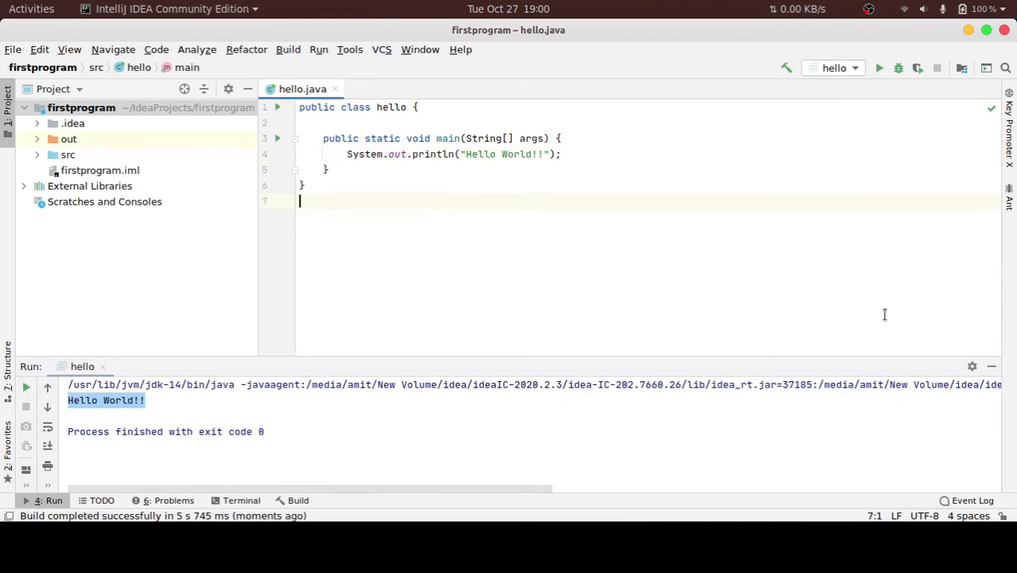
left_click(992, 367)
left_click(868, 10)
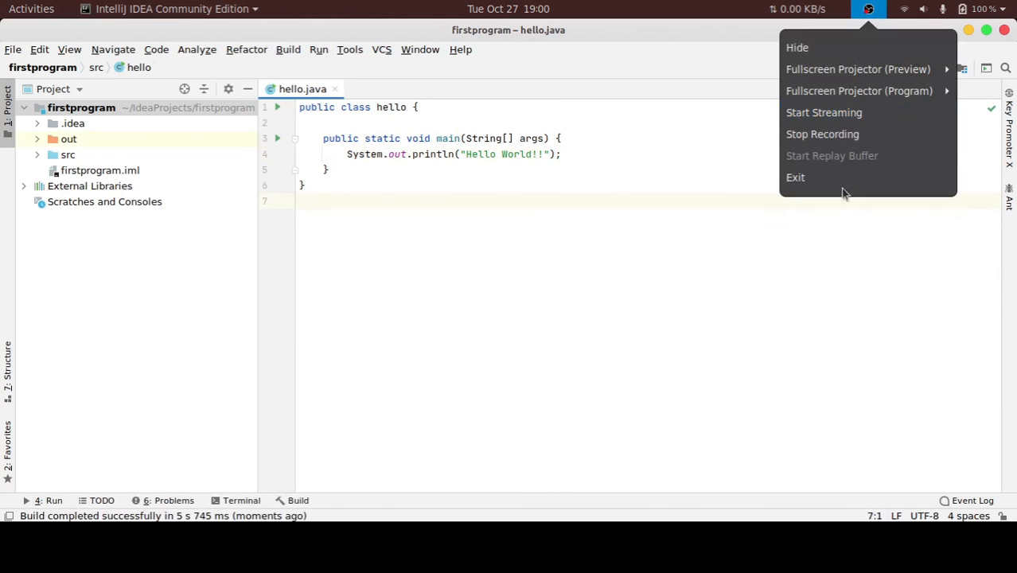